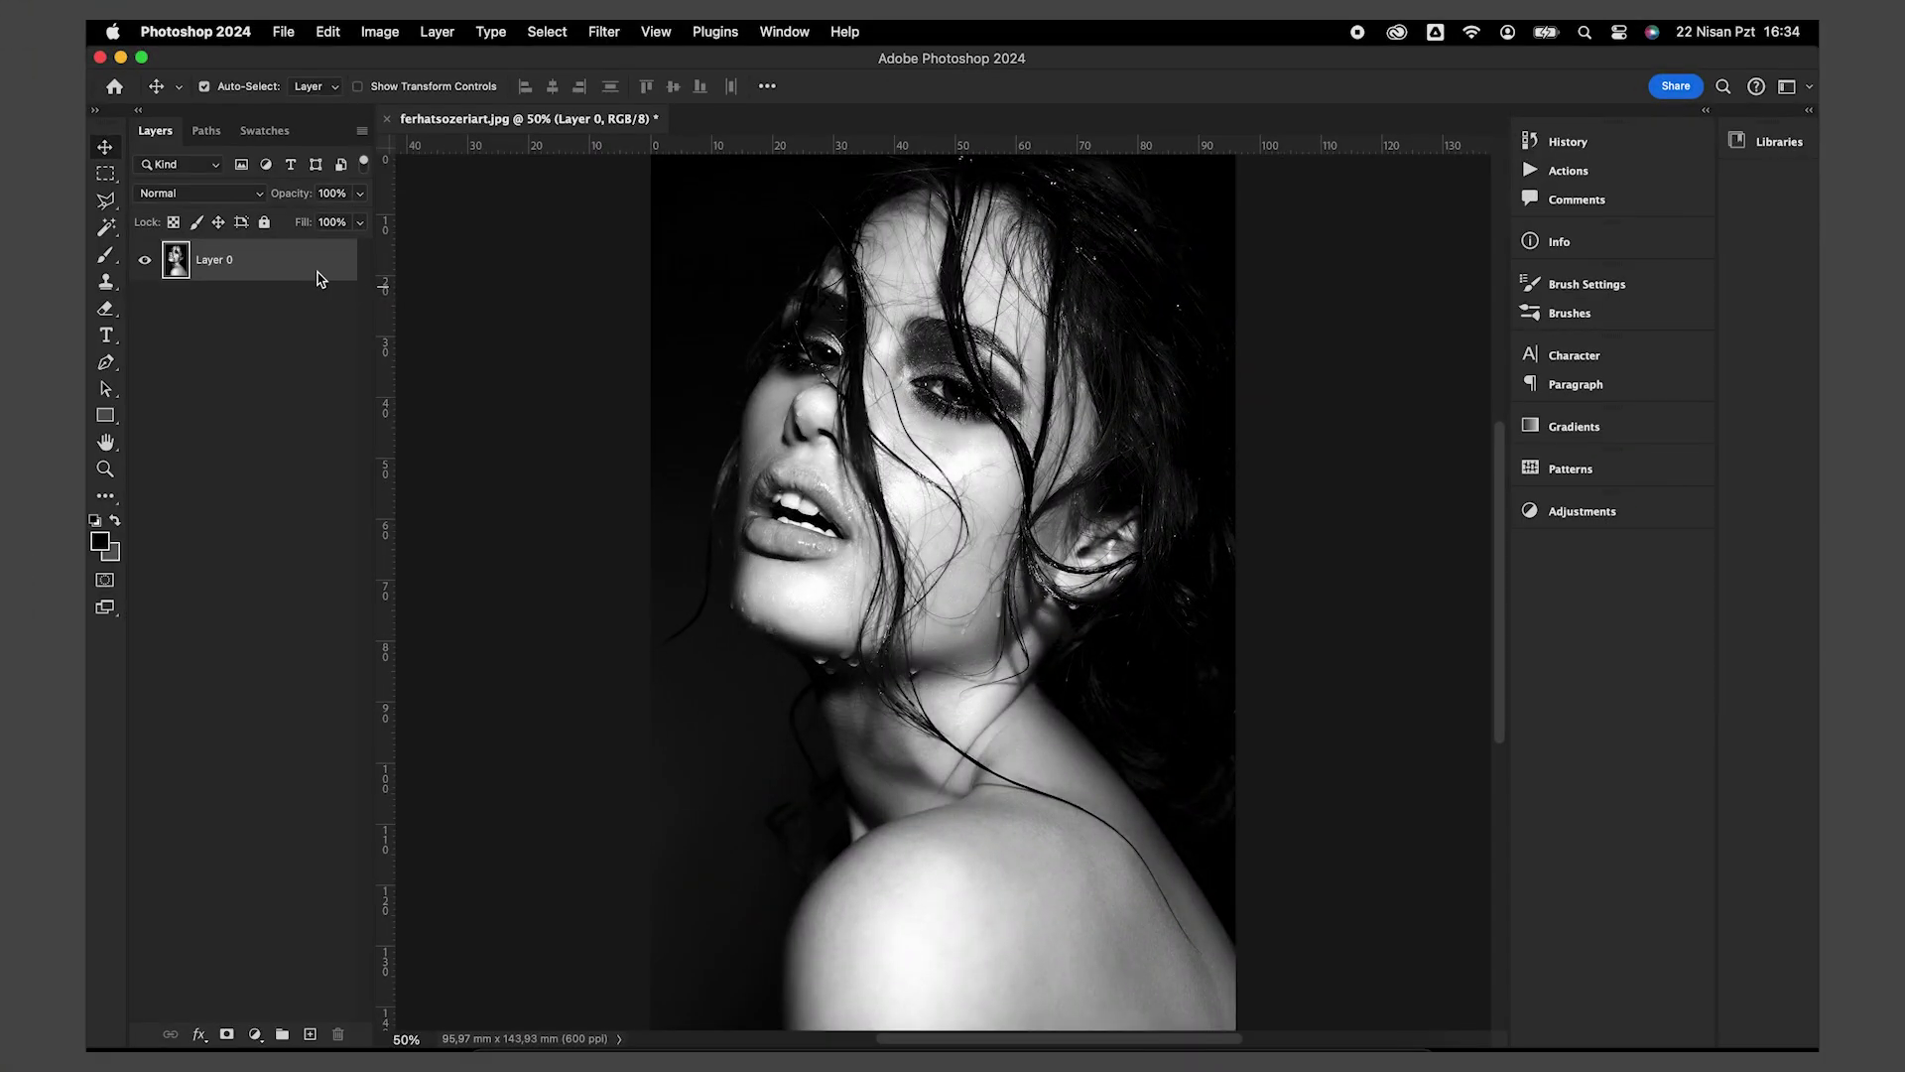
Step: Convert the portrait's Layer 0 into a smart object from its layer context menu
right_click(319, 274)
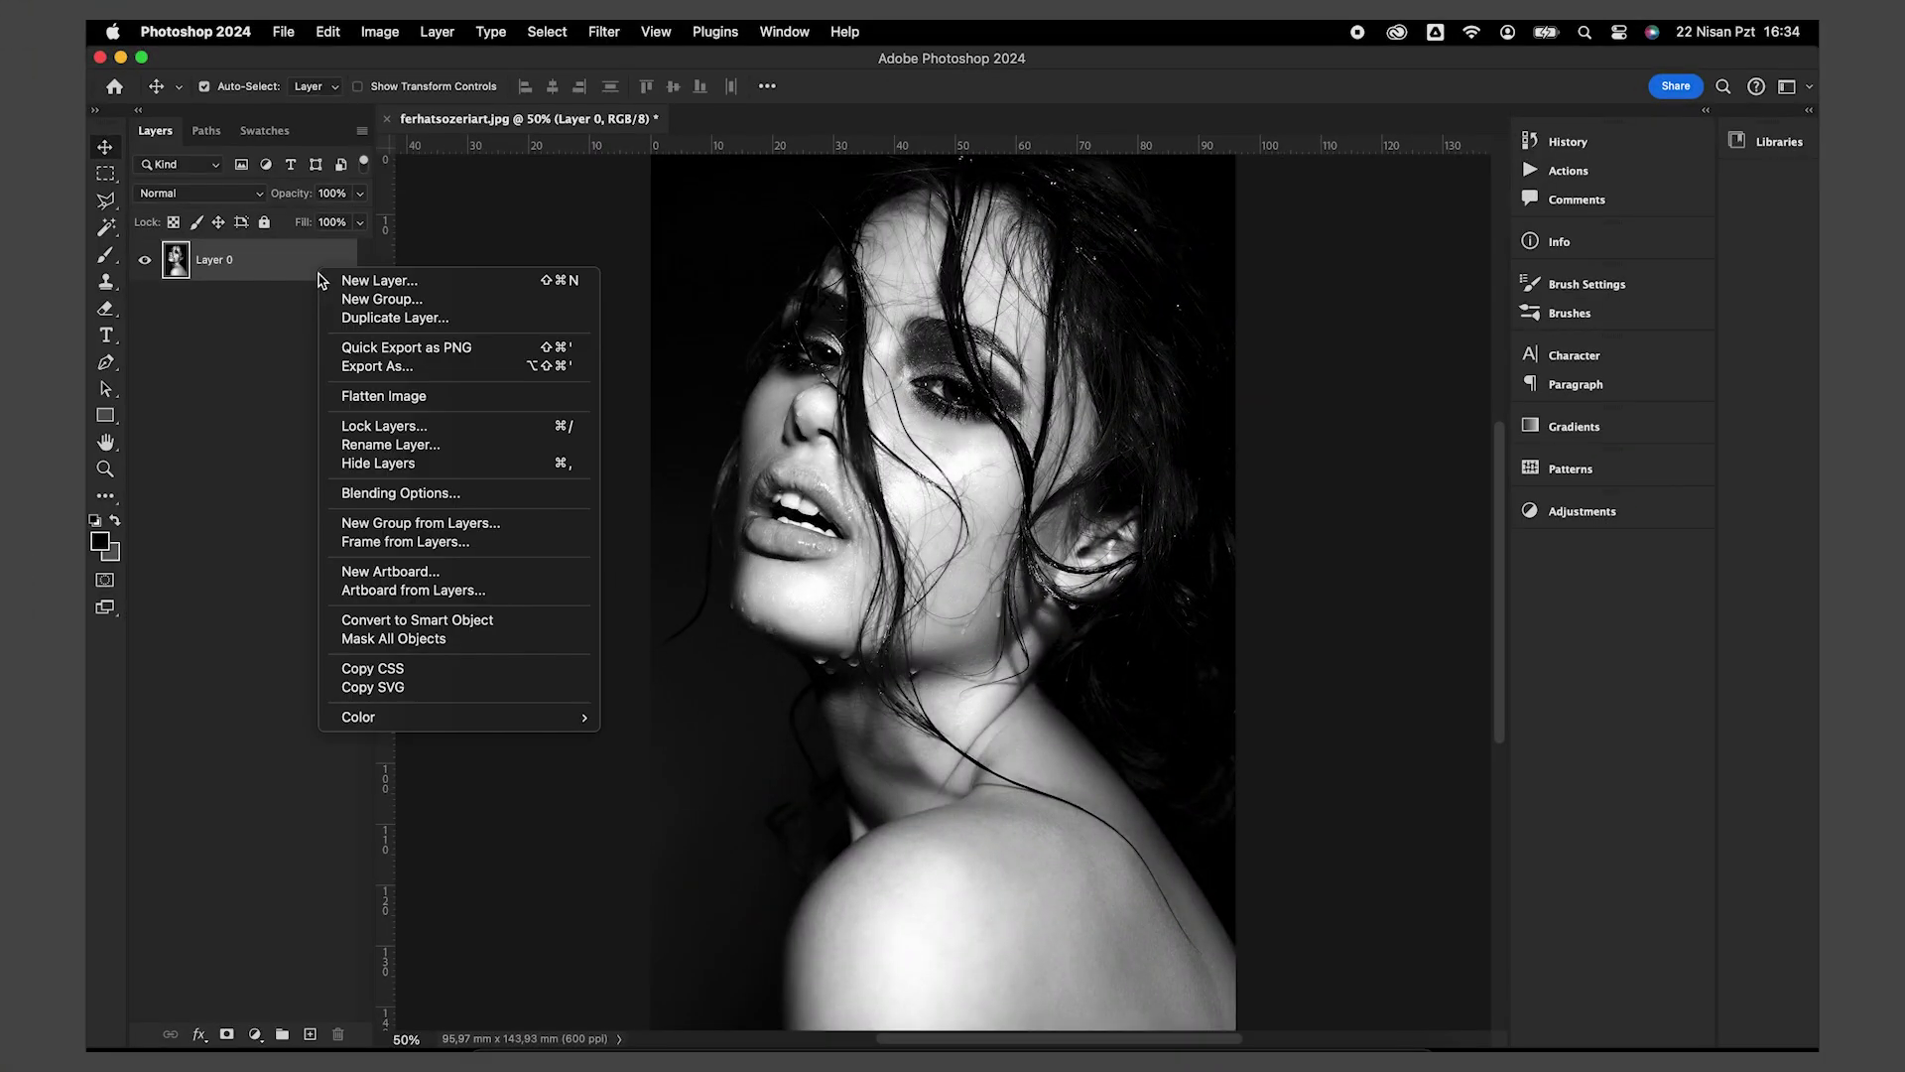
click(490, 619)
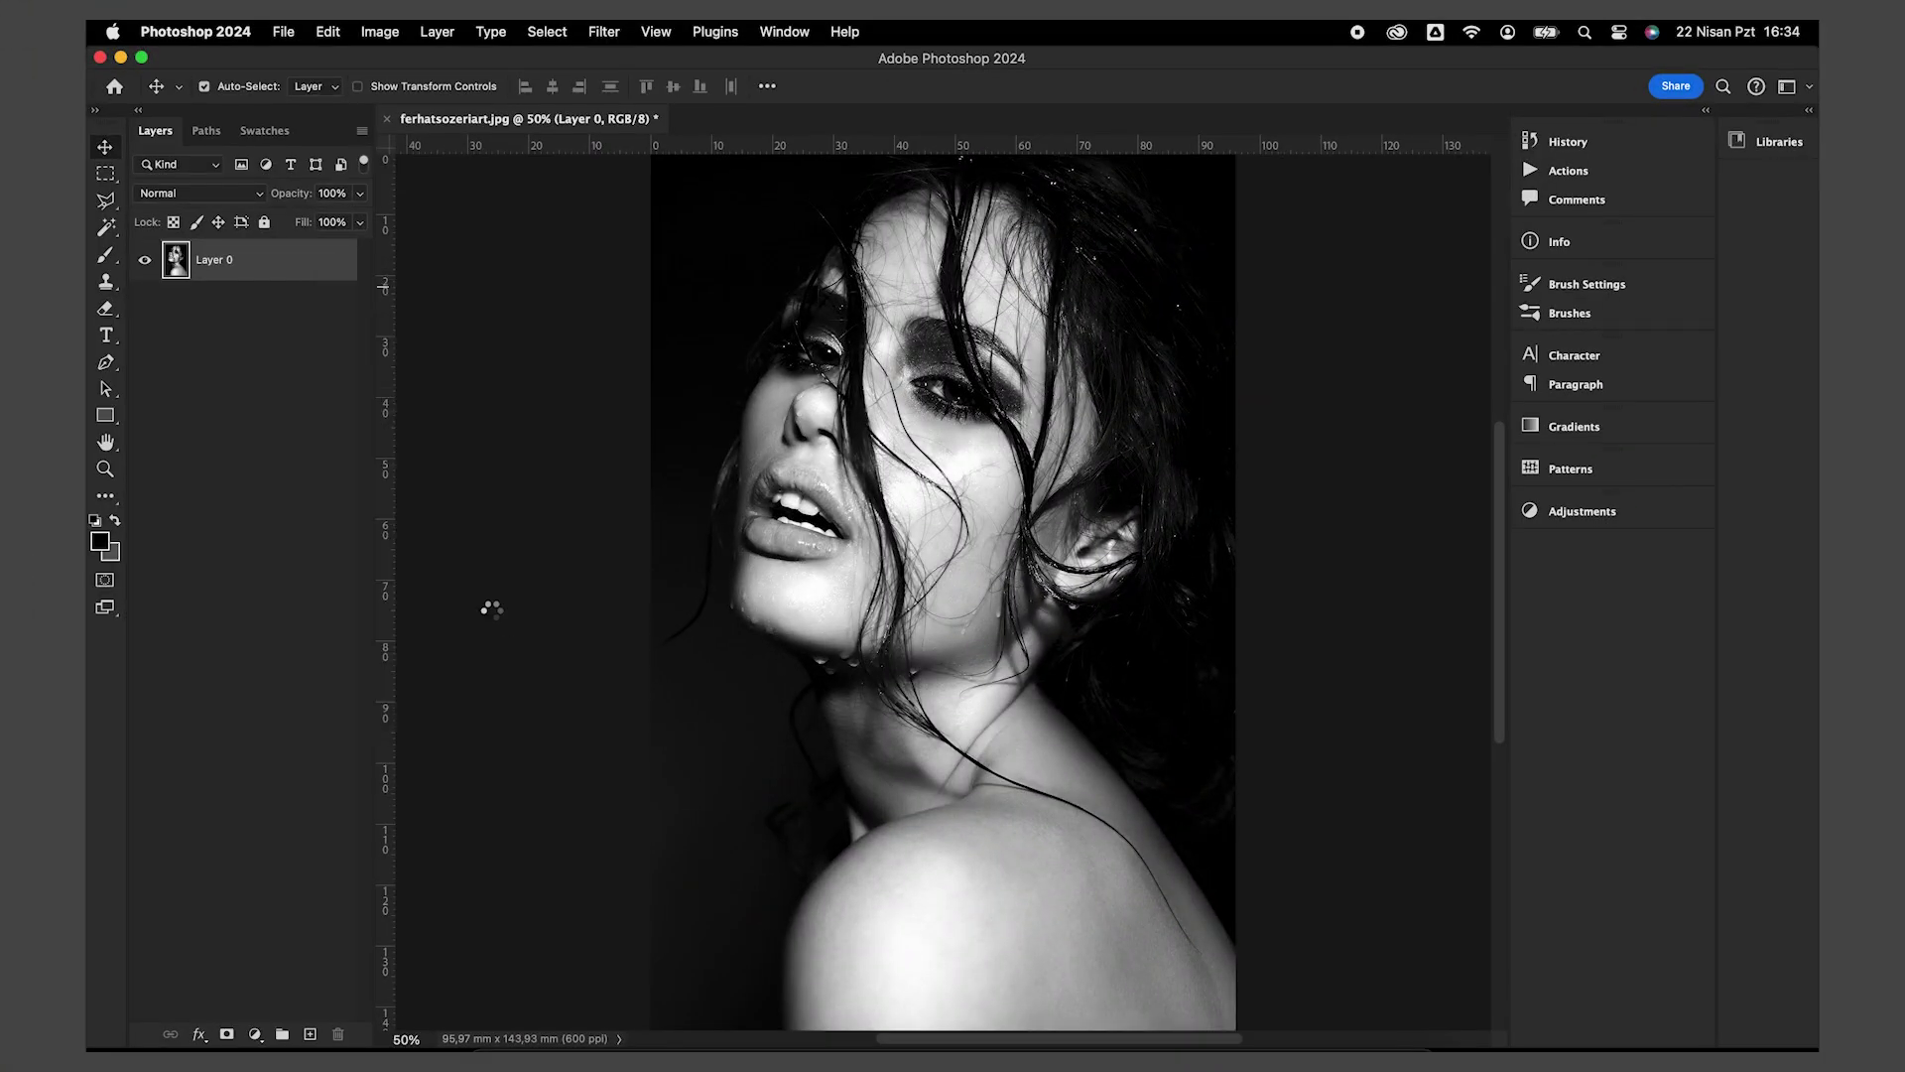
Step: Apply a Filter Gallery Cutout with 5 levels, edge simplicity 4 and fidelity 1
click(603, 32)
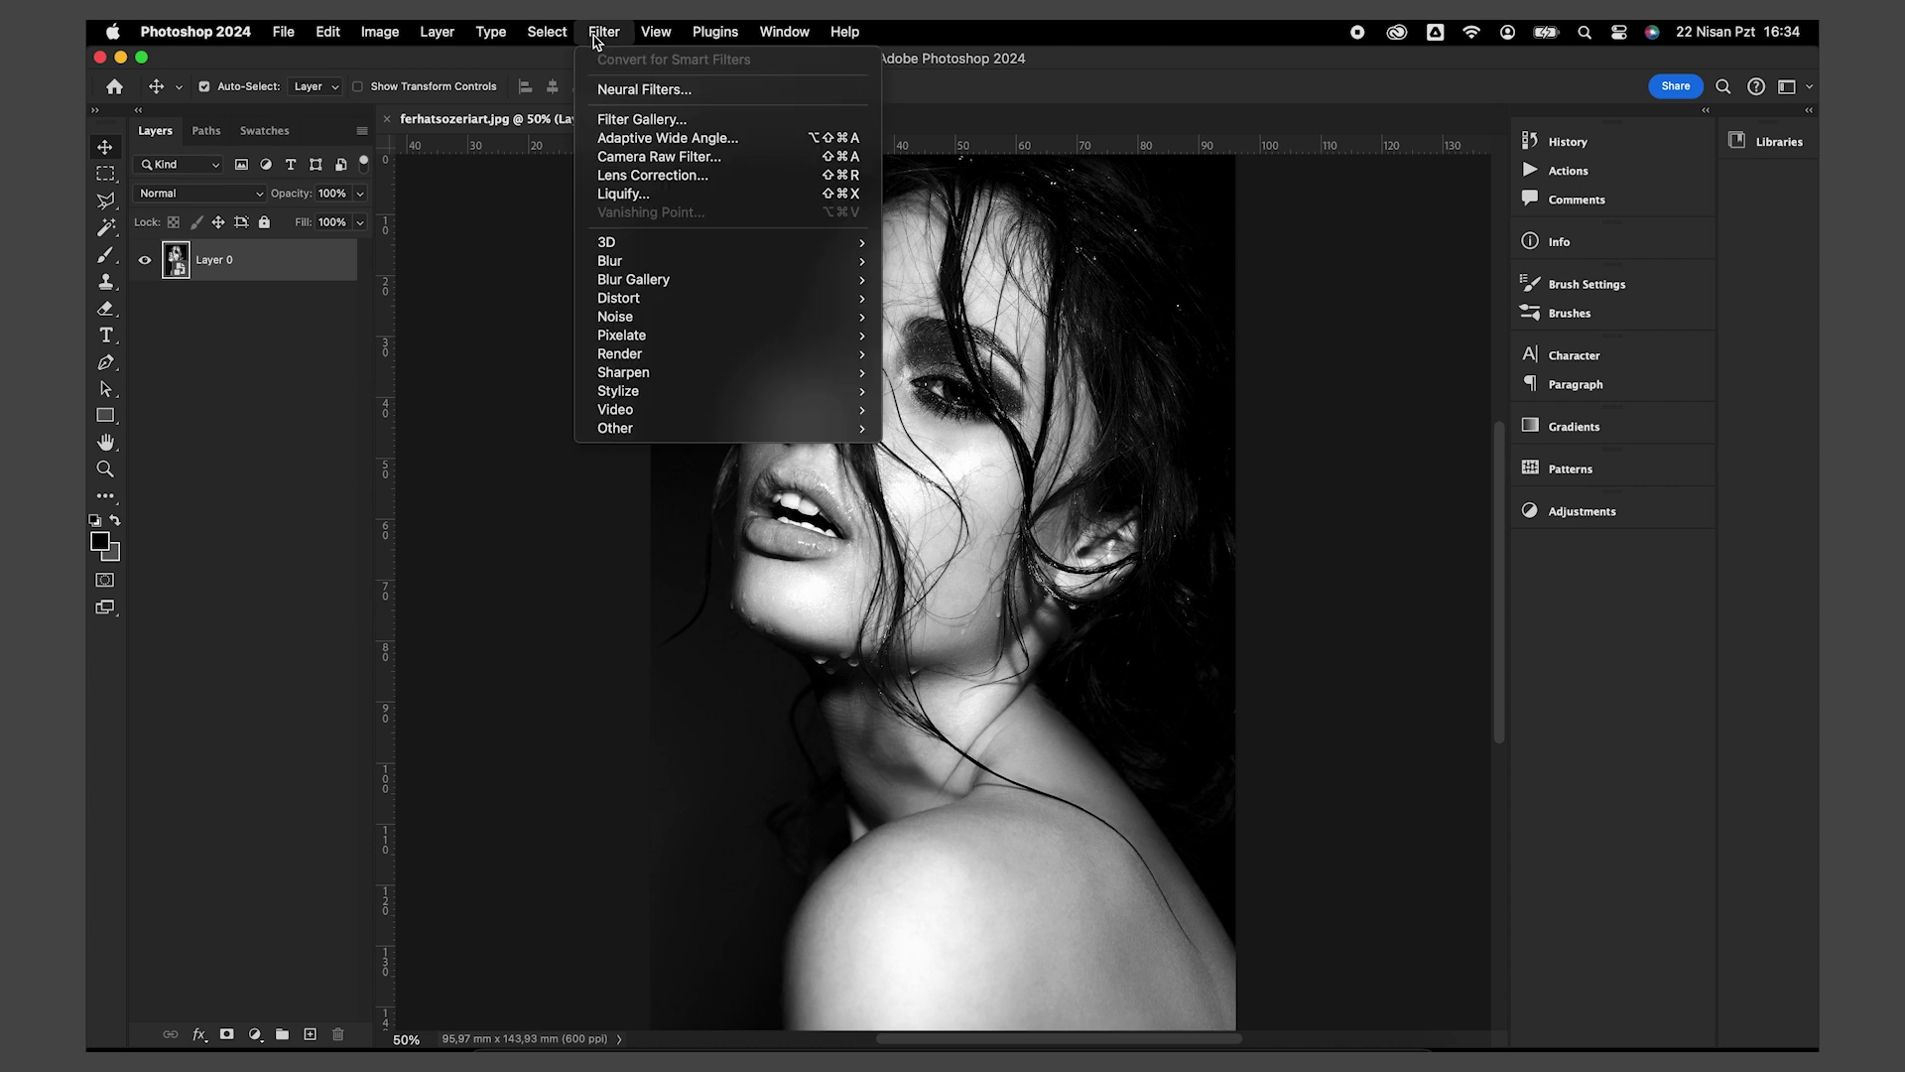
click(651, 119)
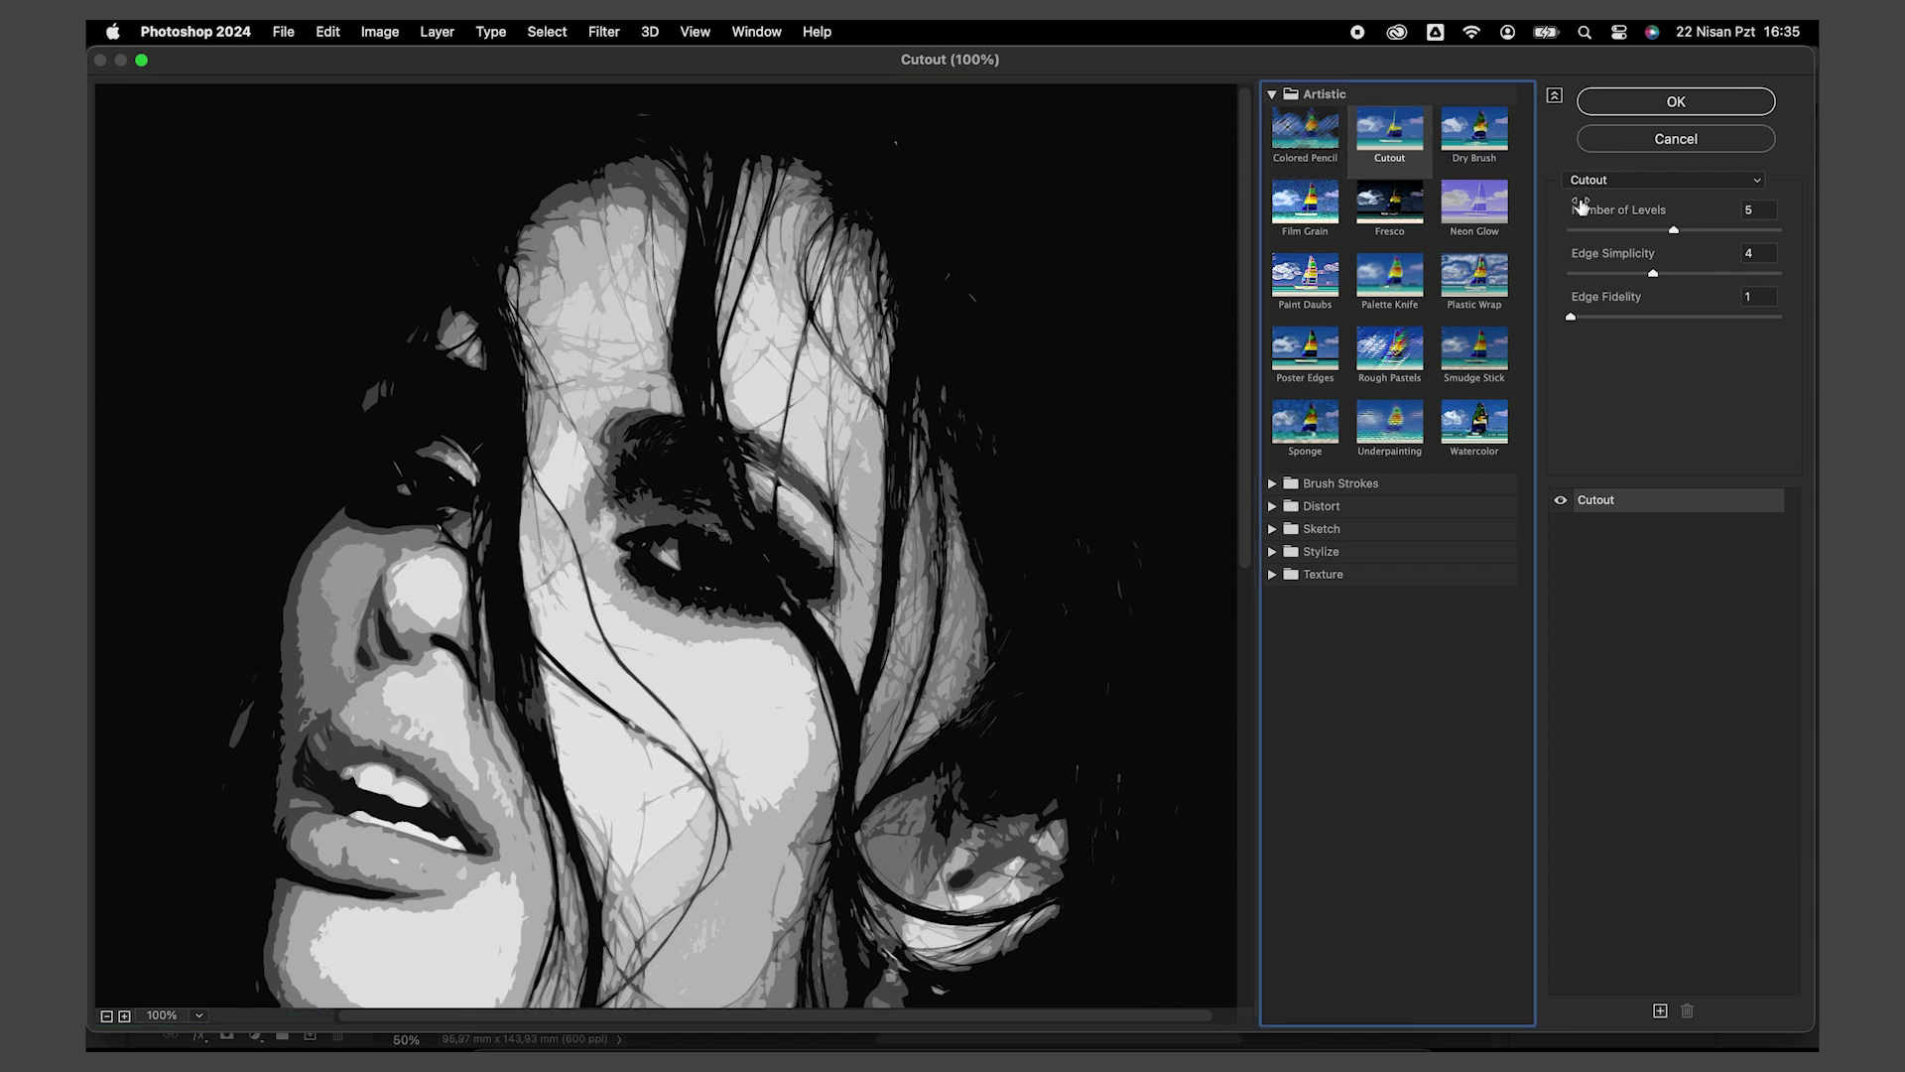
click(1677, 231)
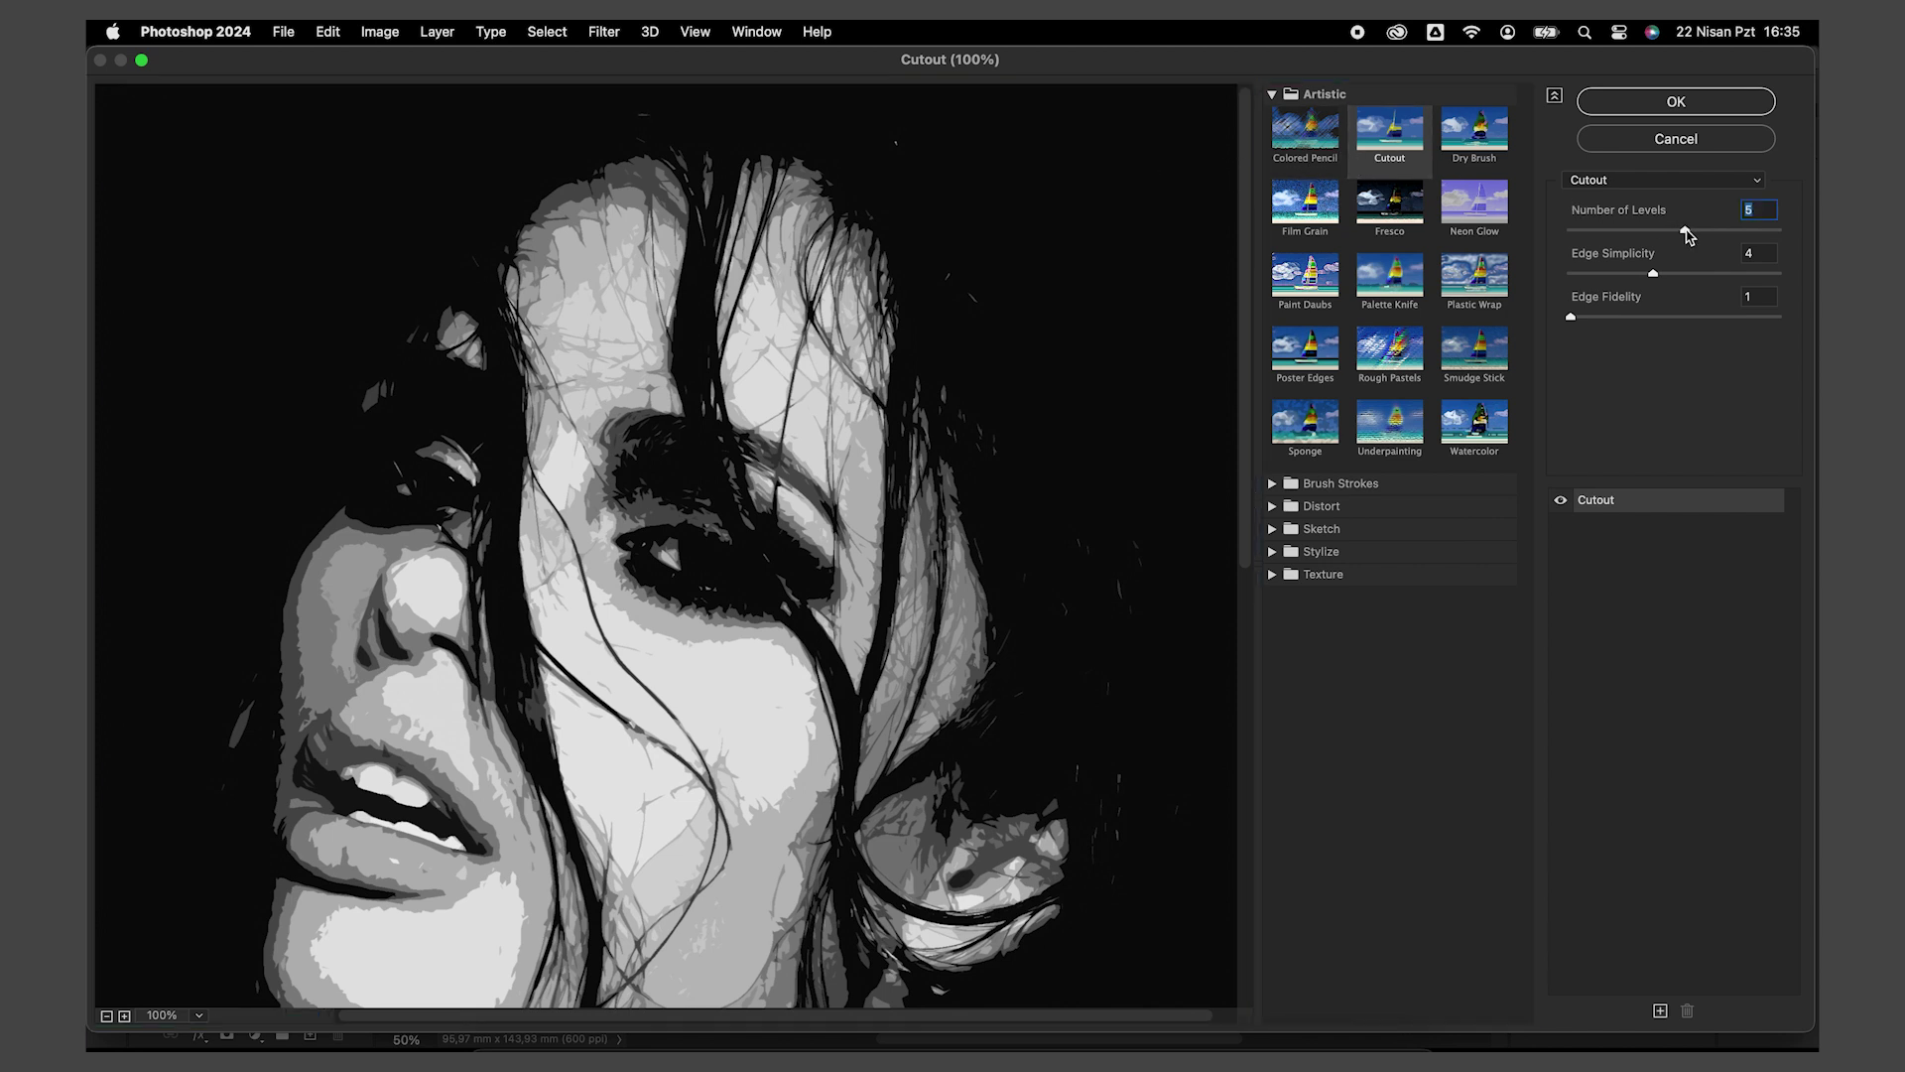
drag(1653, 274, 1654, 275)
click(1662, 107)
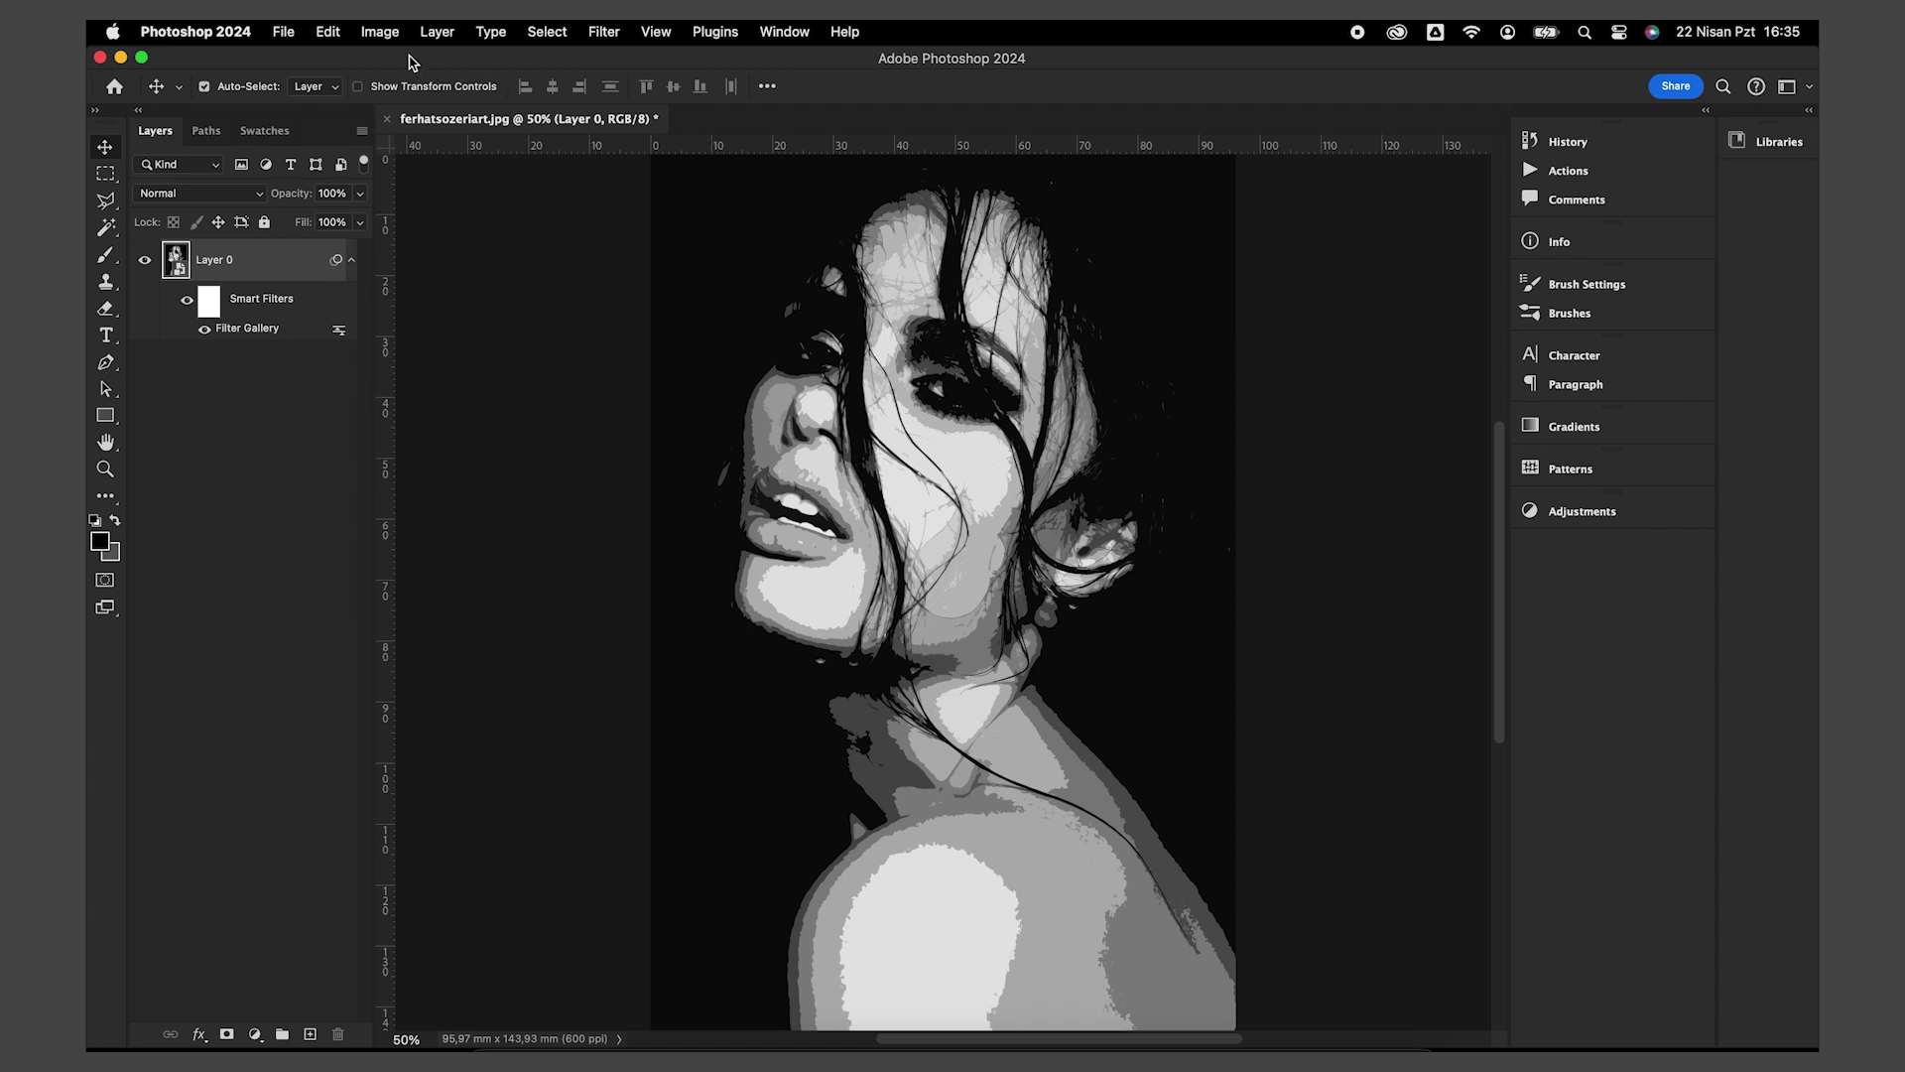
Step: Add a Shadows/Highlights adjustment as a smart filter, keeping Shadows Amount at 35%
click(382, 32)
mouse_move(409, 89)
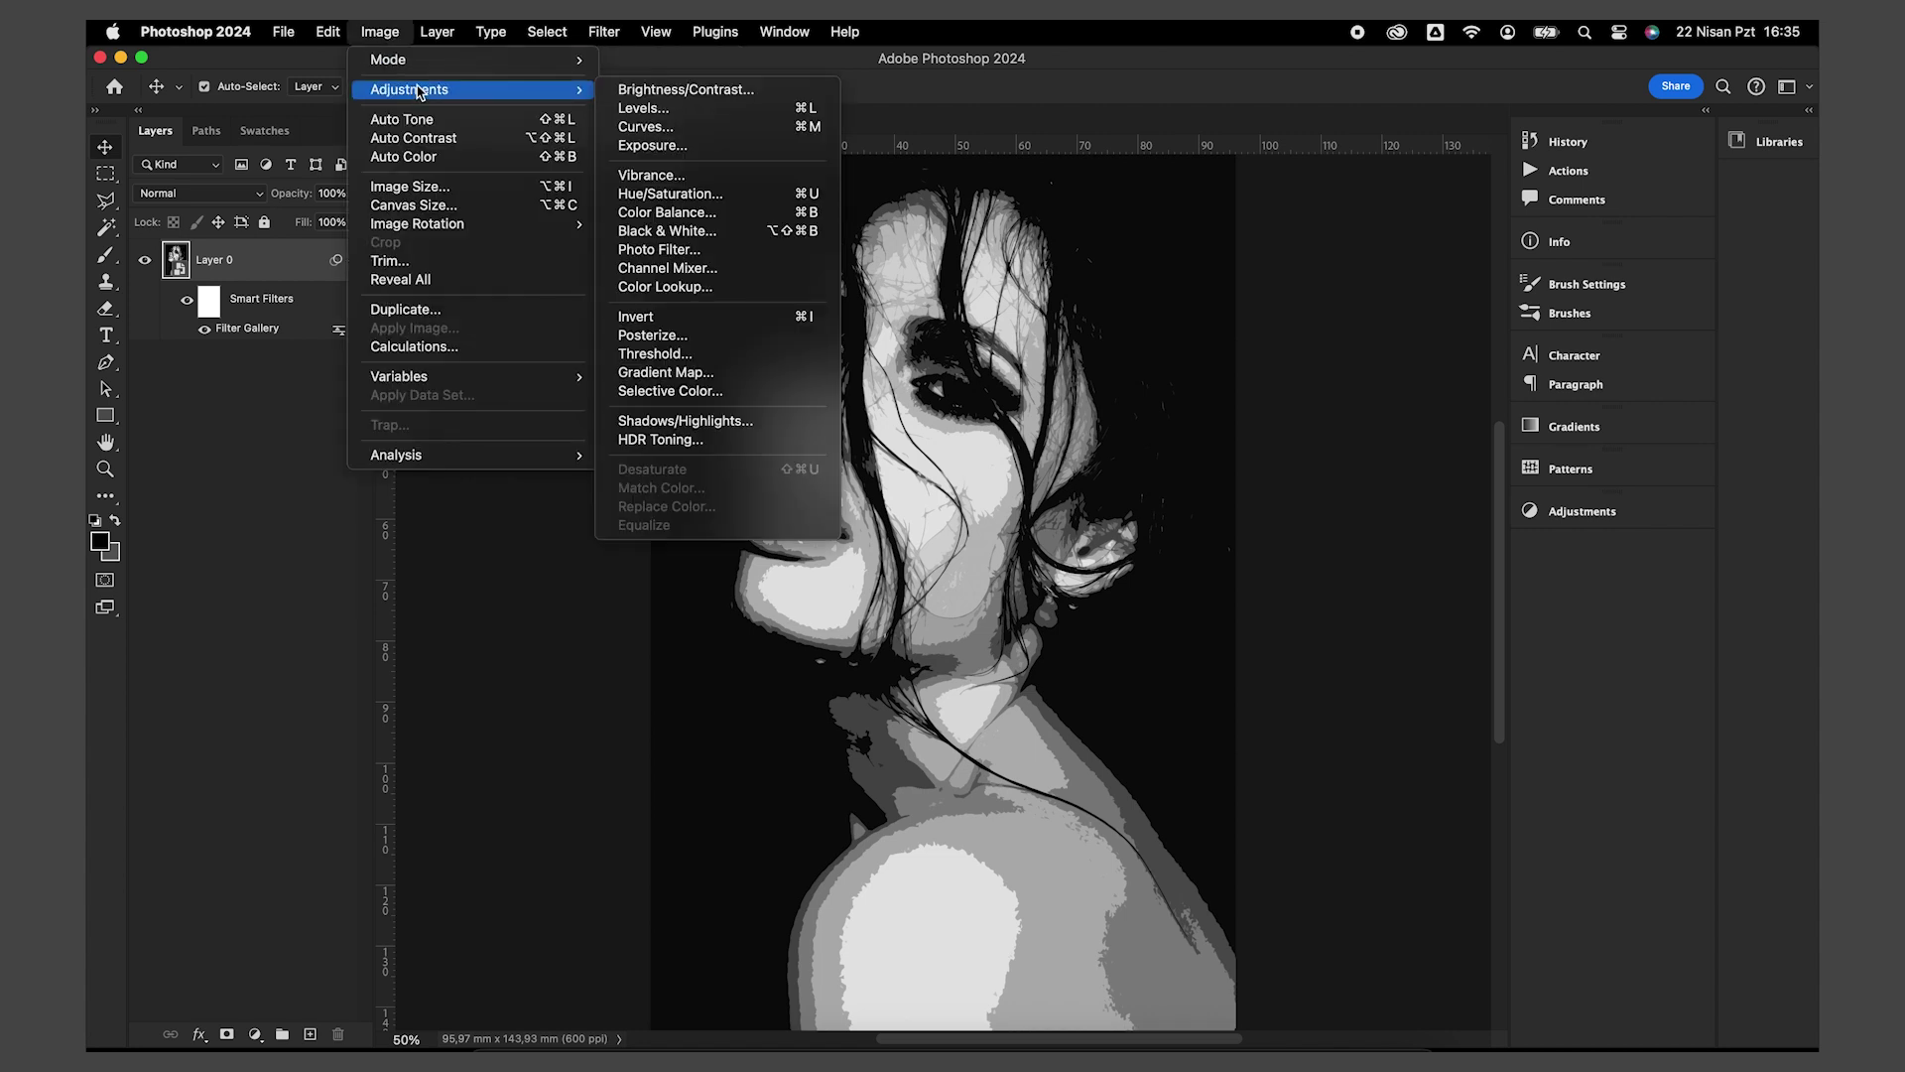
click(665, 422)
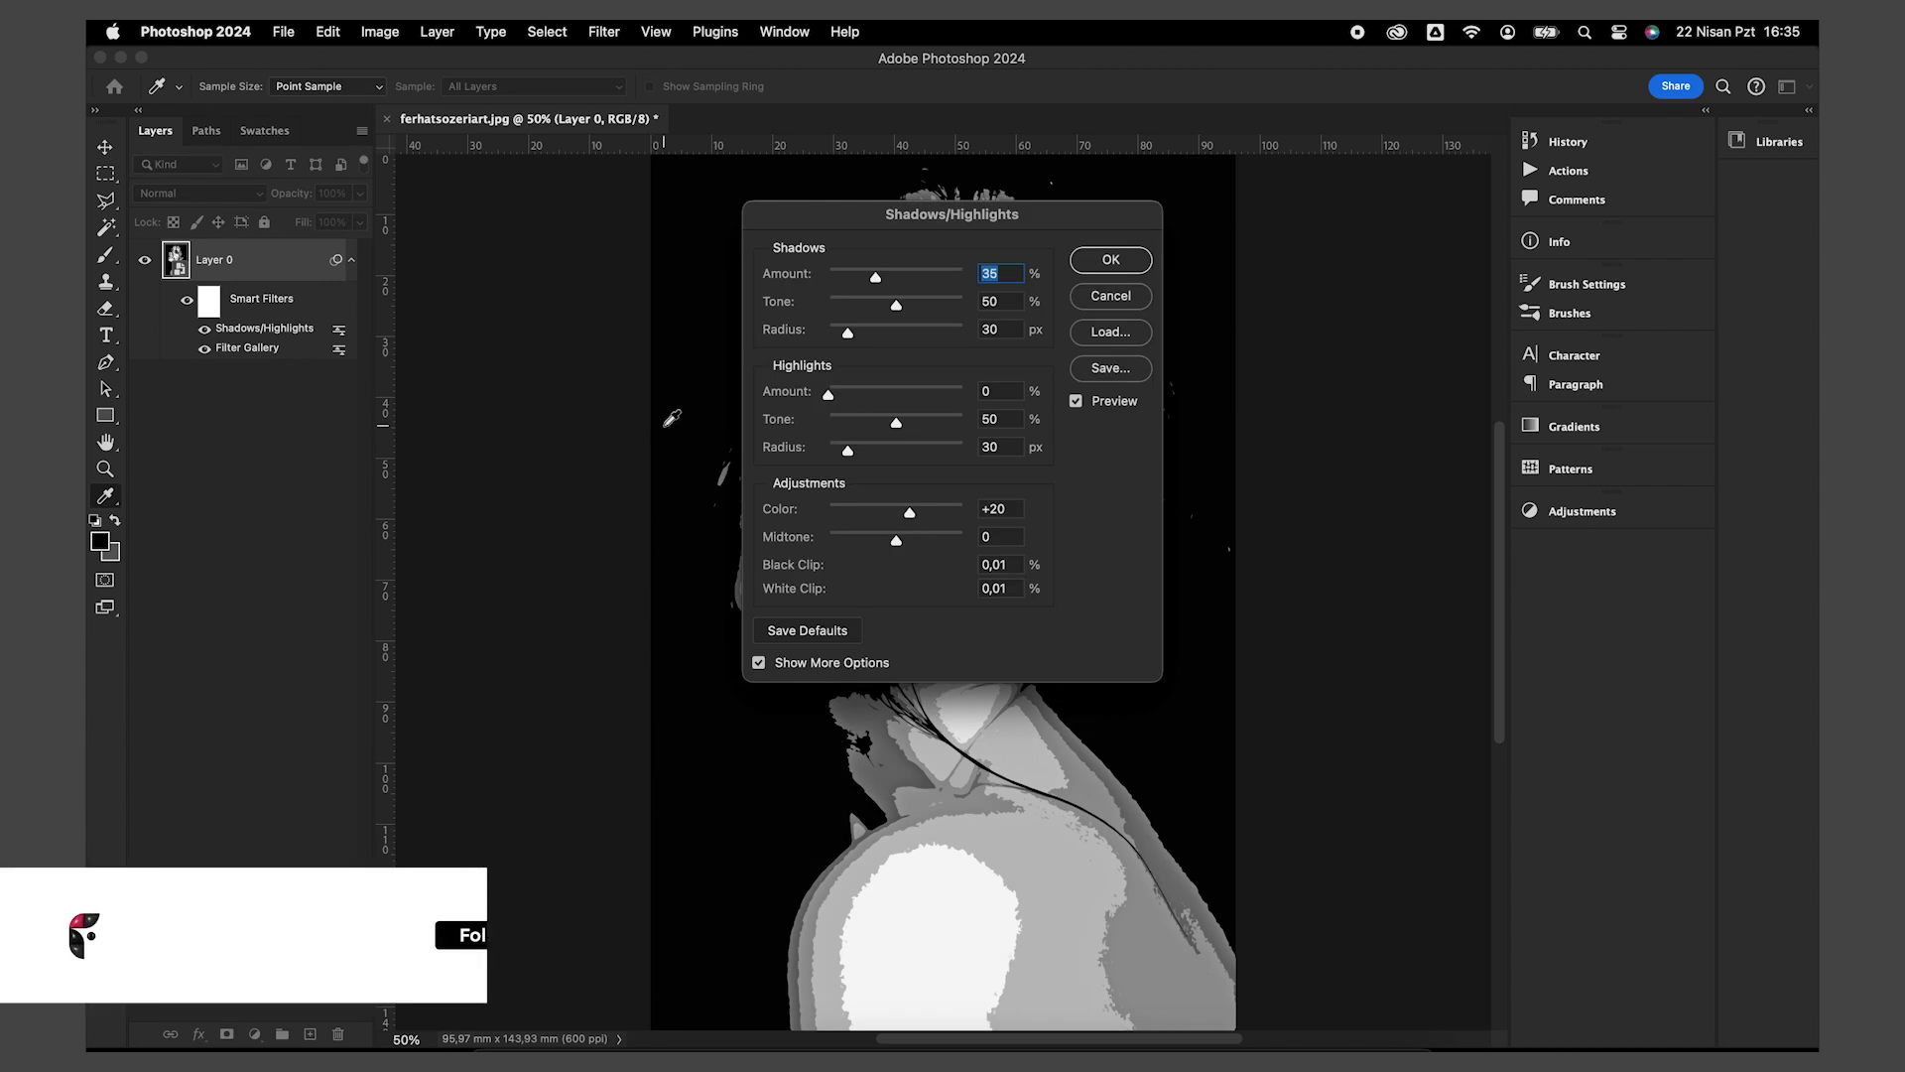
click(1121, 262)
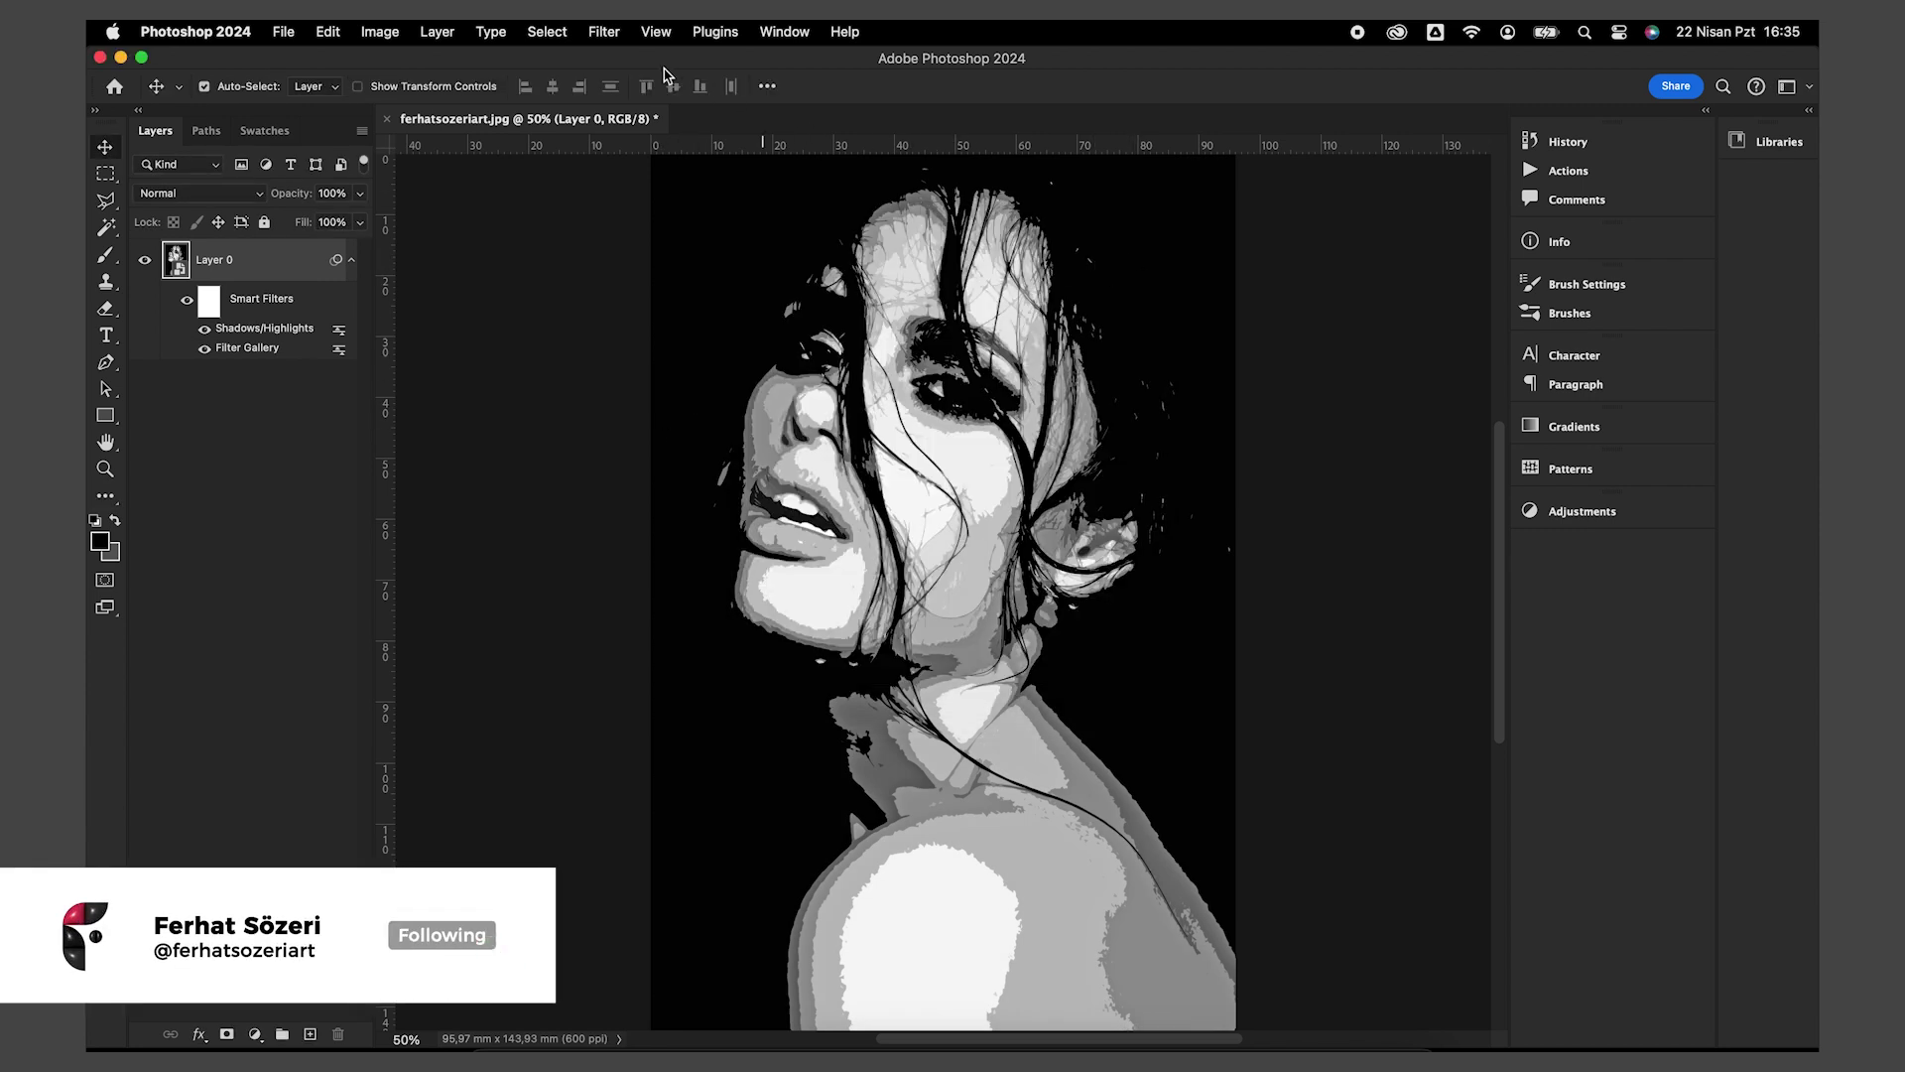
click(604, 32)
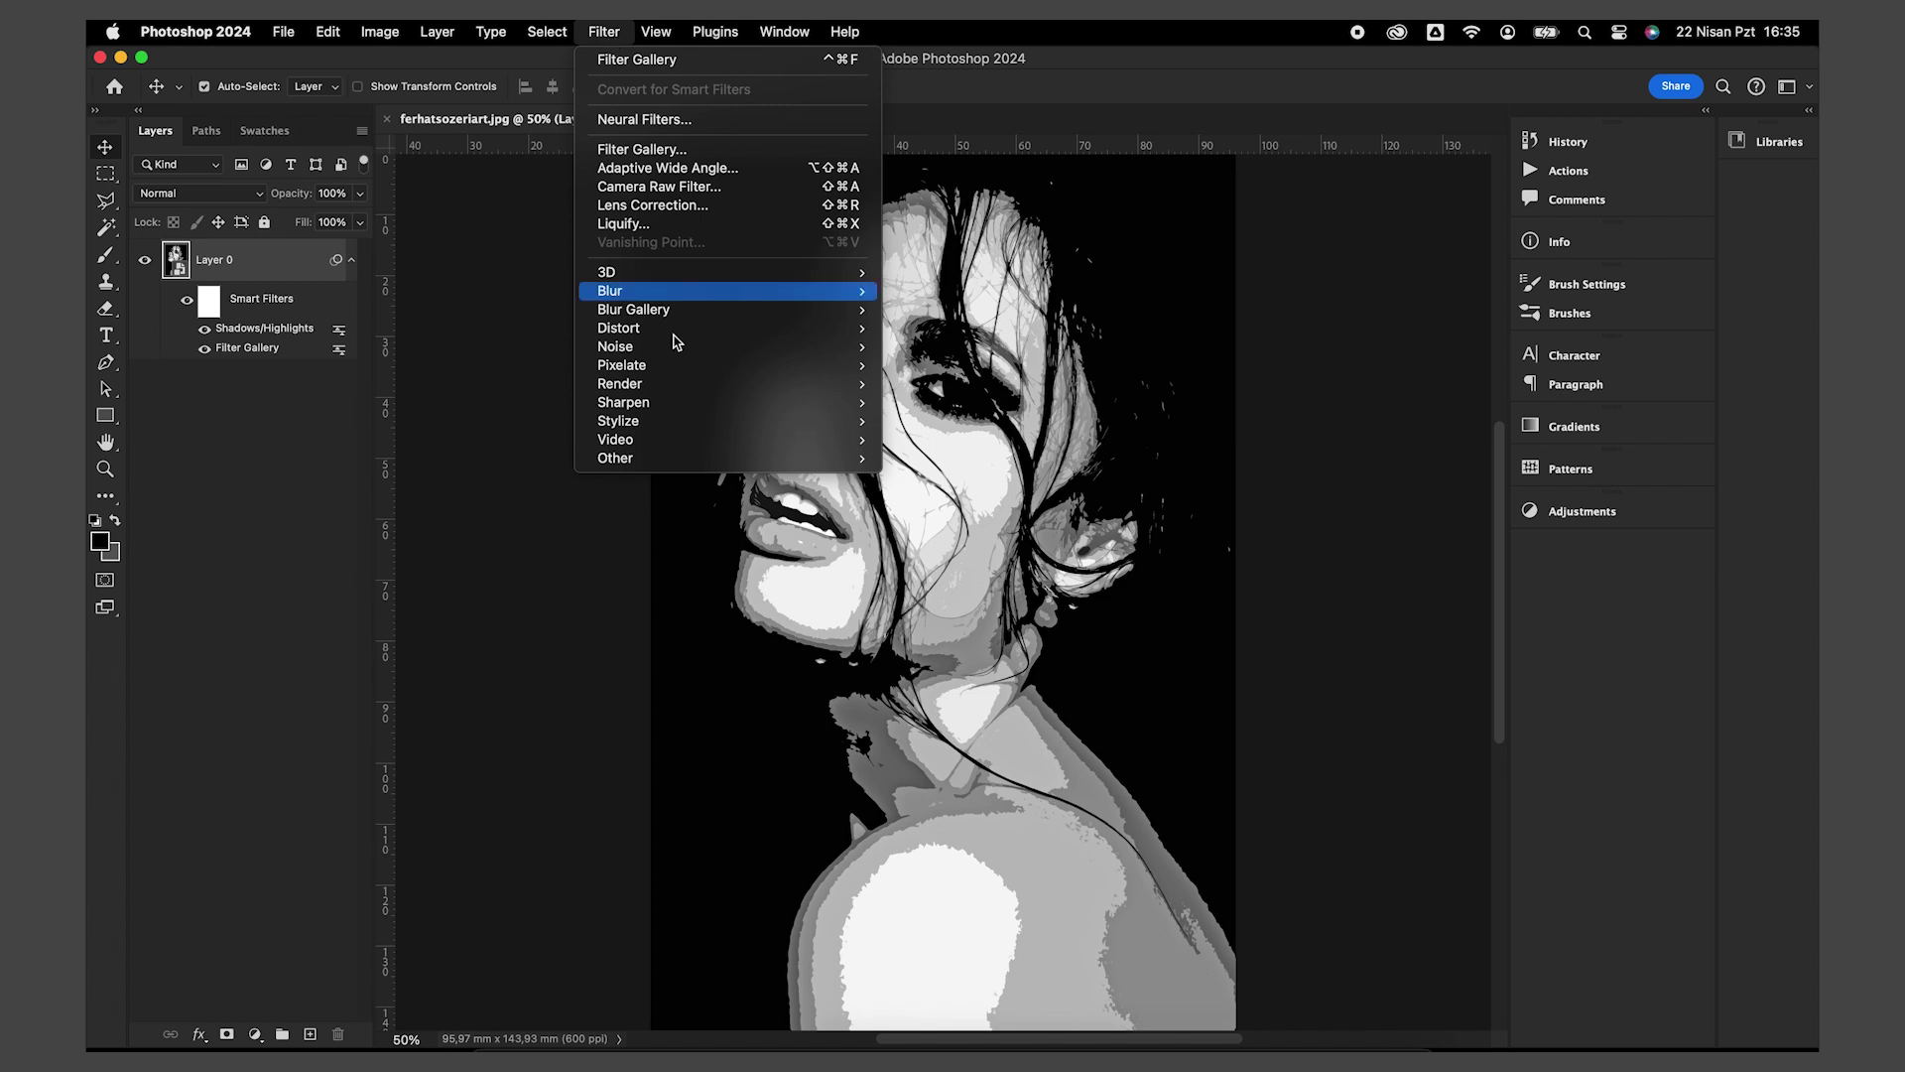
Step: Apply Oil Paint with stylization 10, cleanliness 10, scale 0.1 and bristle detail 4.9
mouse_move(619, 421)
click(966, 495)
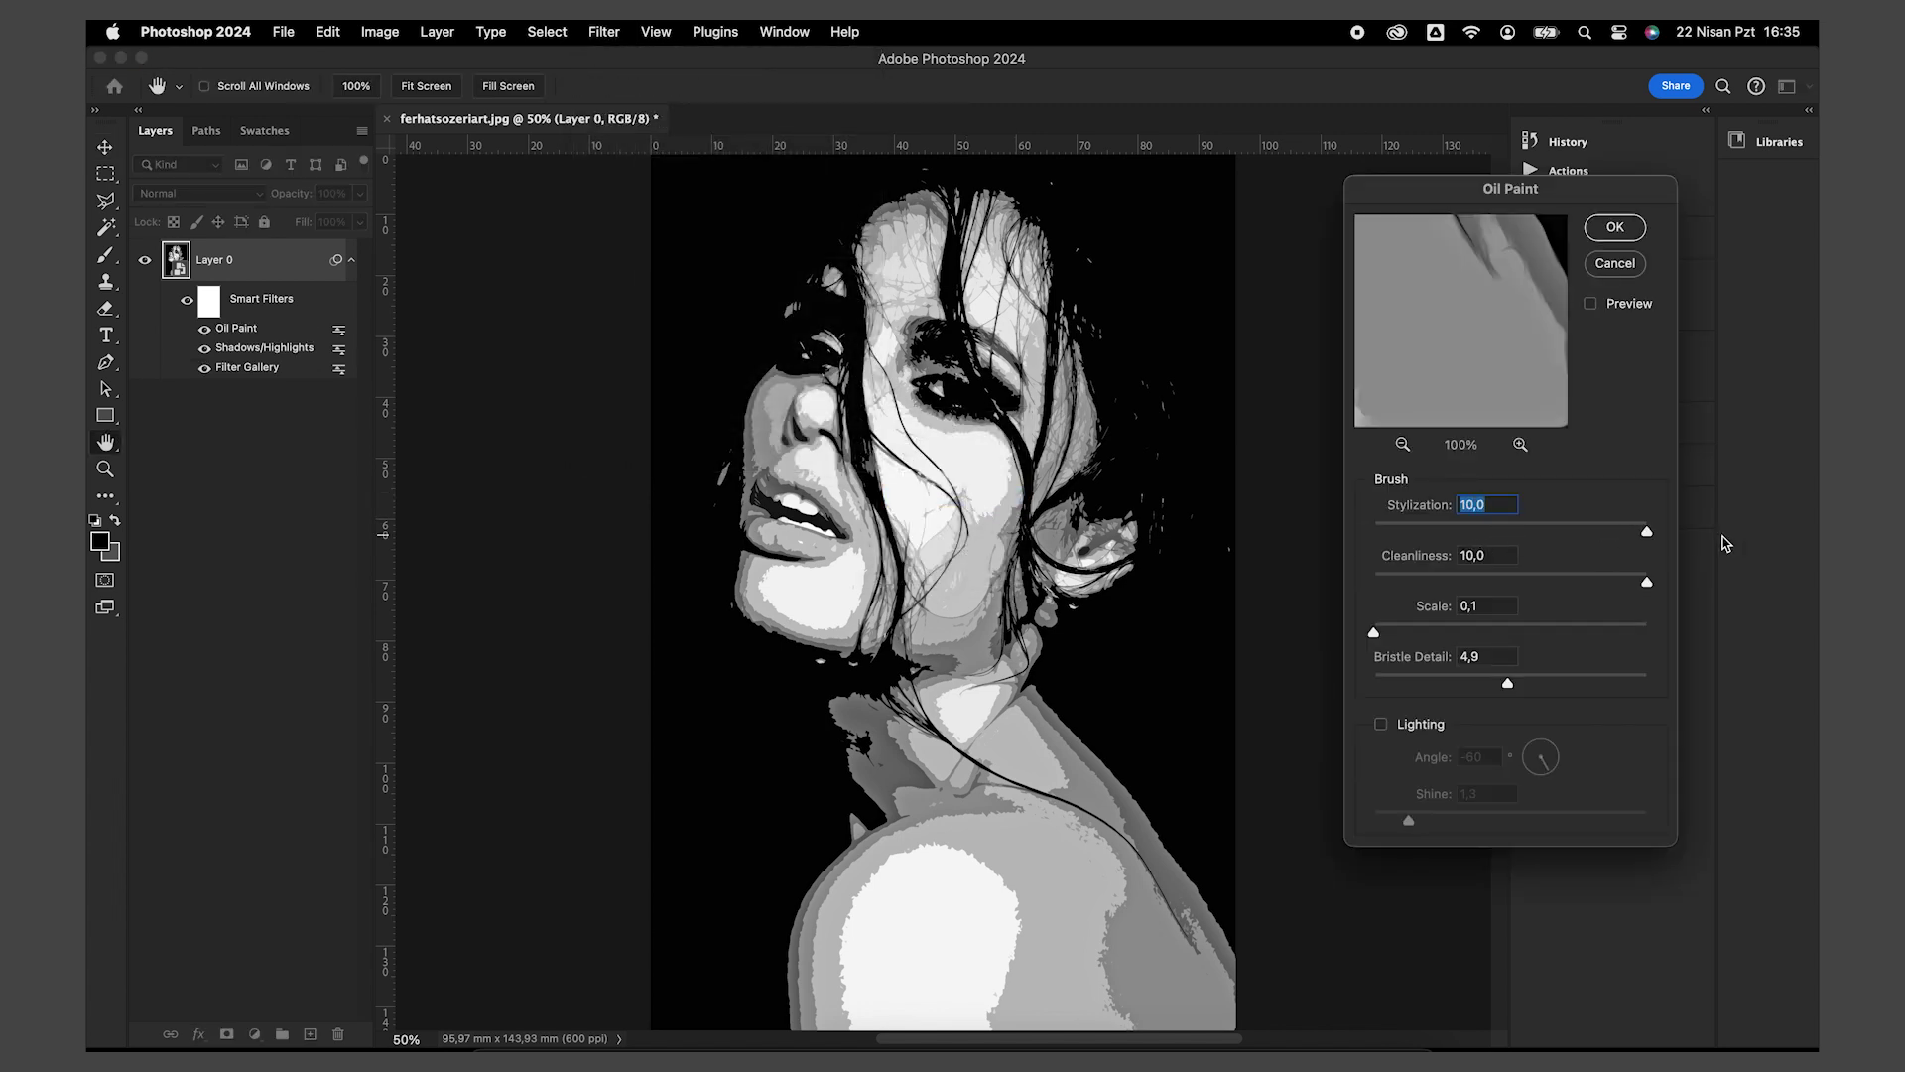
click(1647, 583)
drag(1375, 635, 1304, 640)
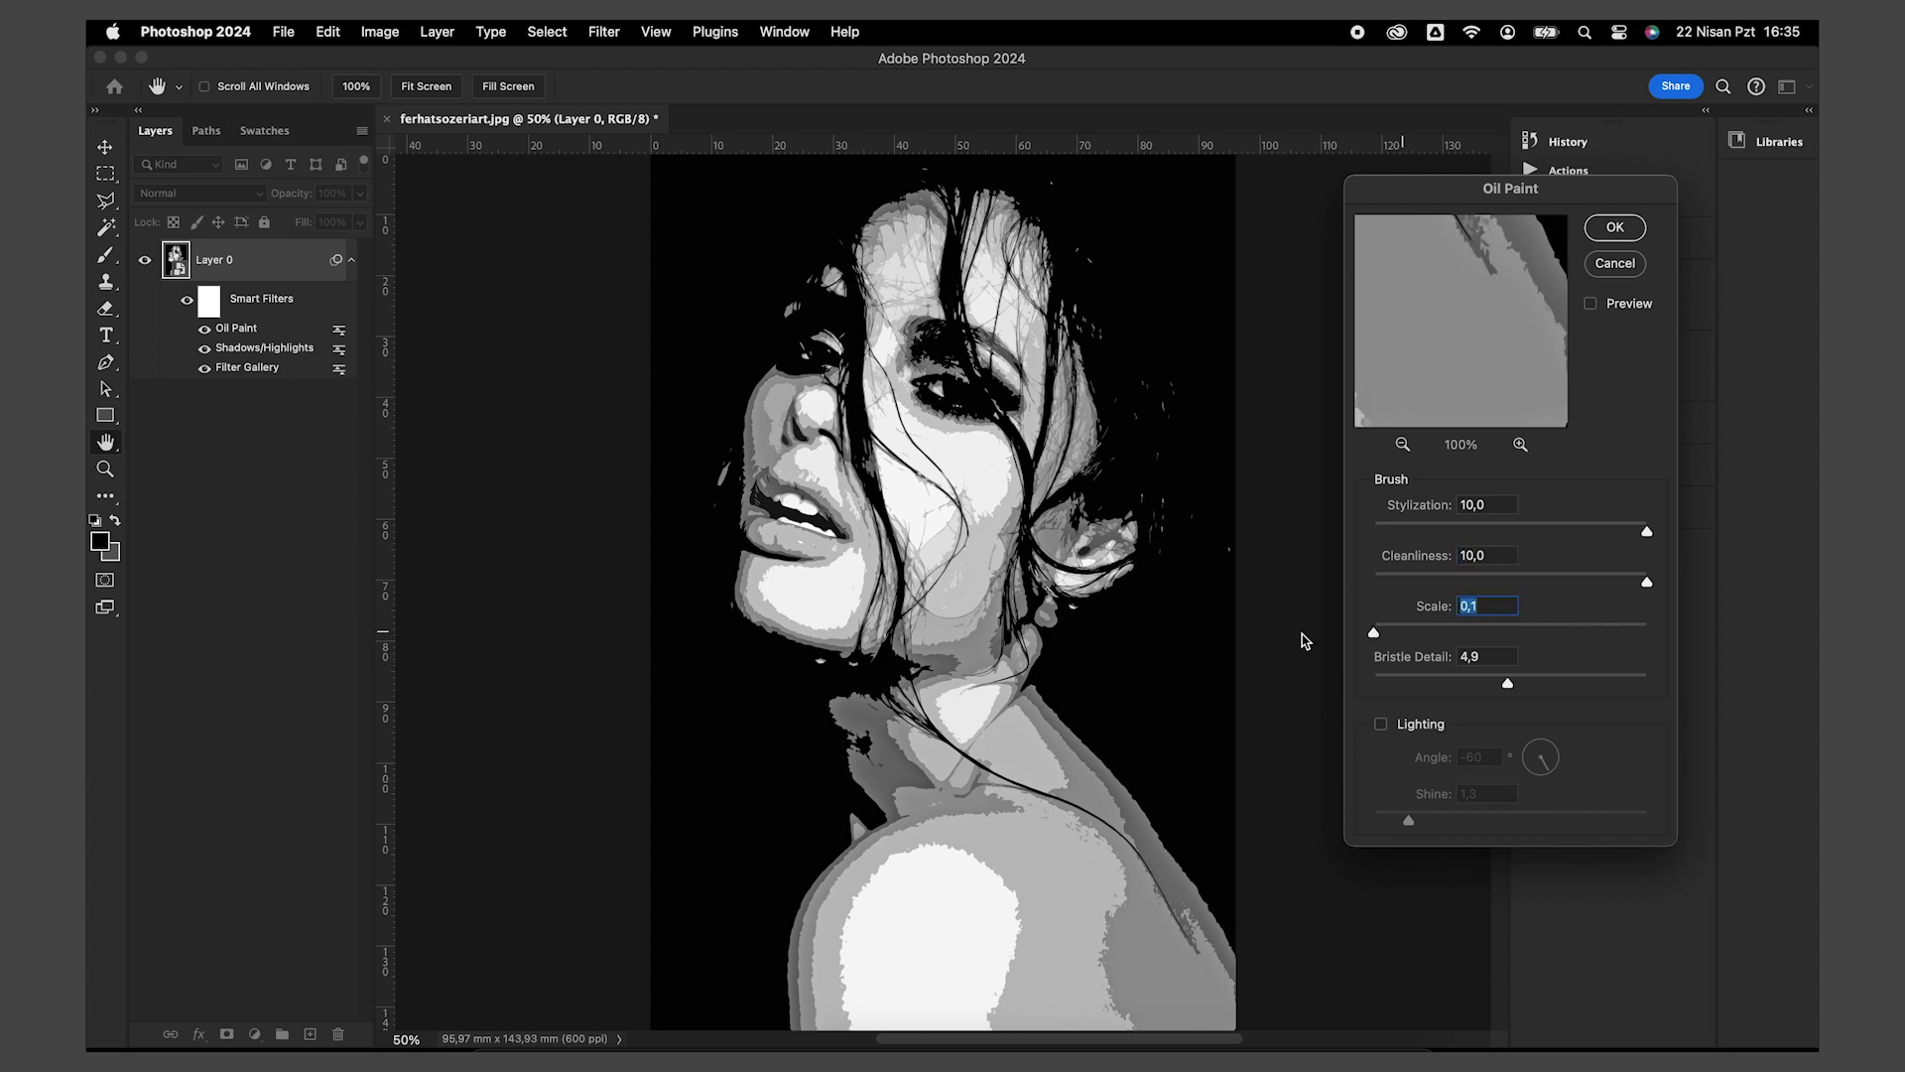
click(1613, 229)
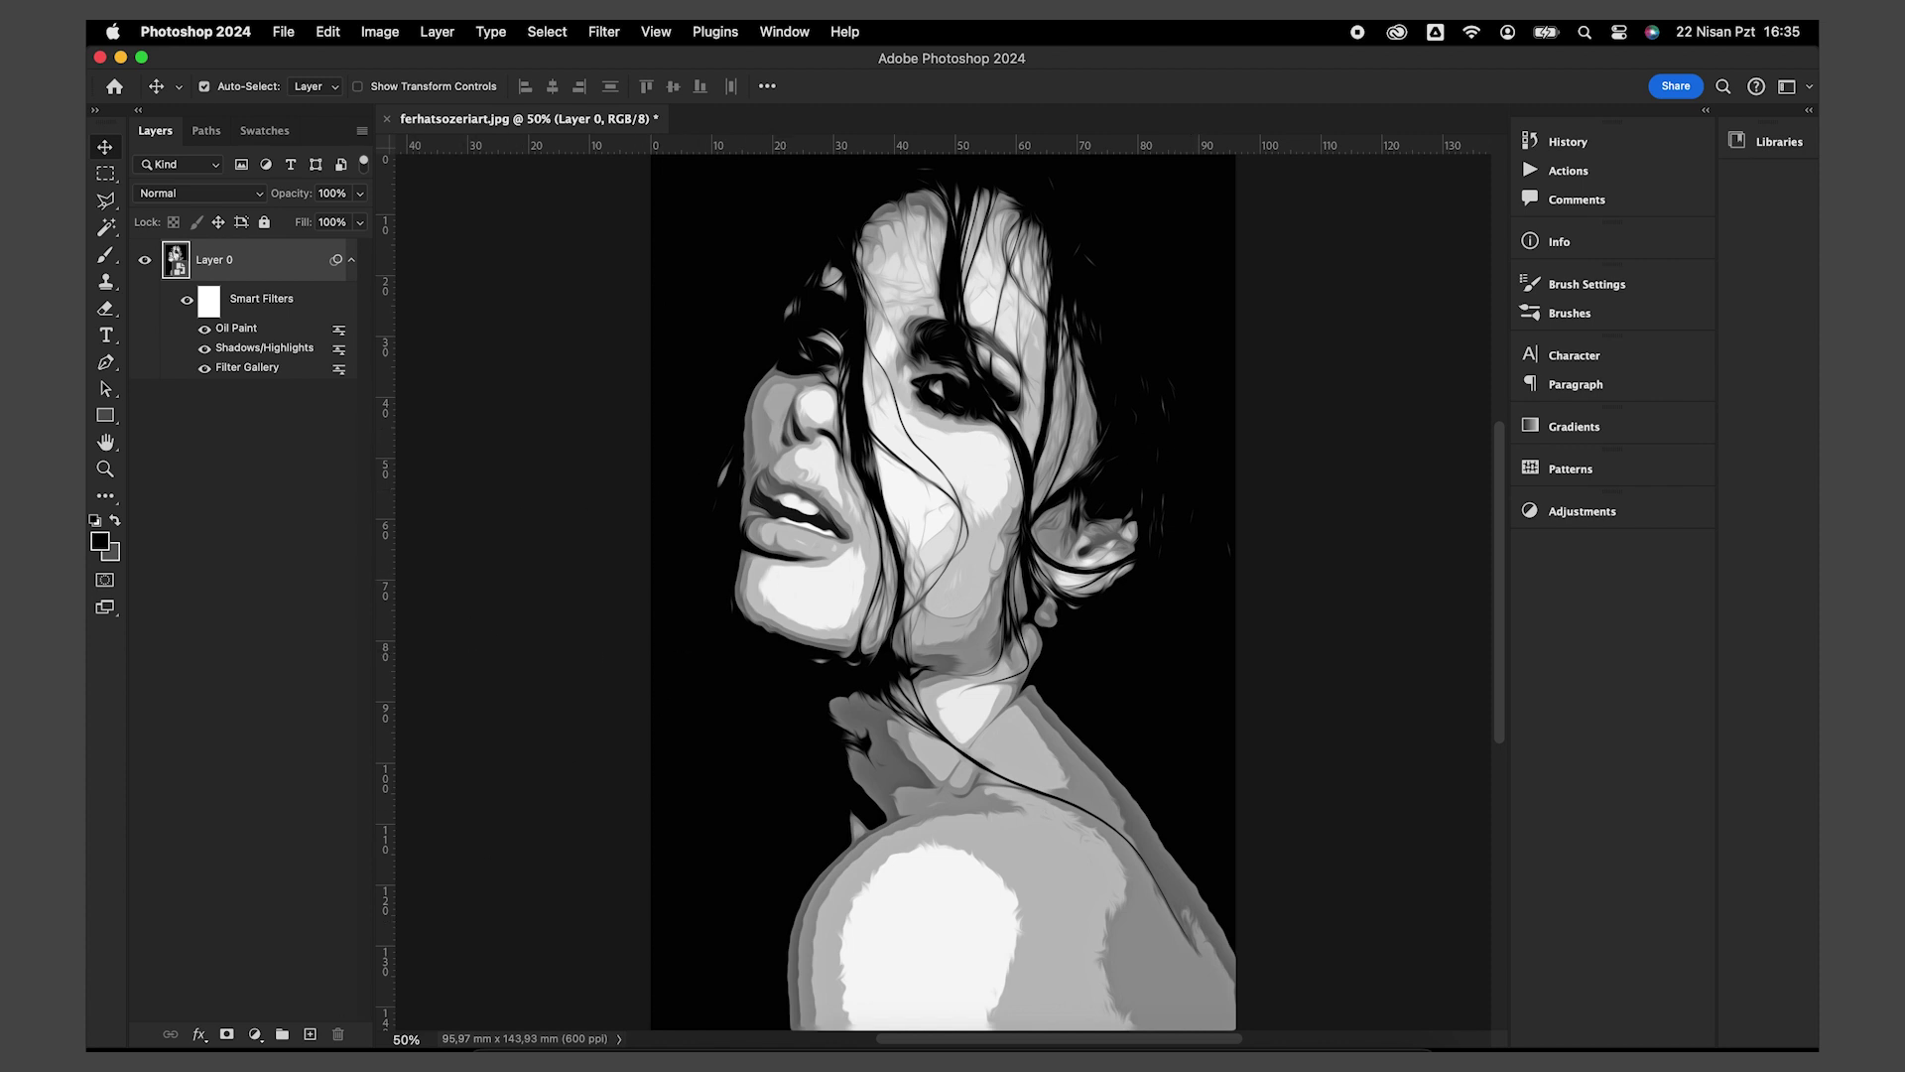
Step: Strip all colour with a Cmd+U Hue/Saturation smart filter at saturation -100
click(255, 1034)
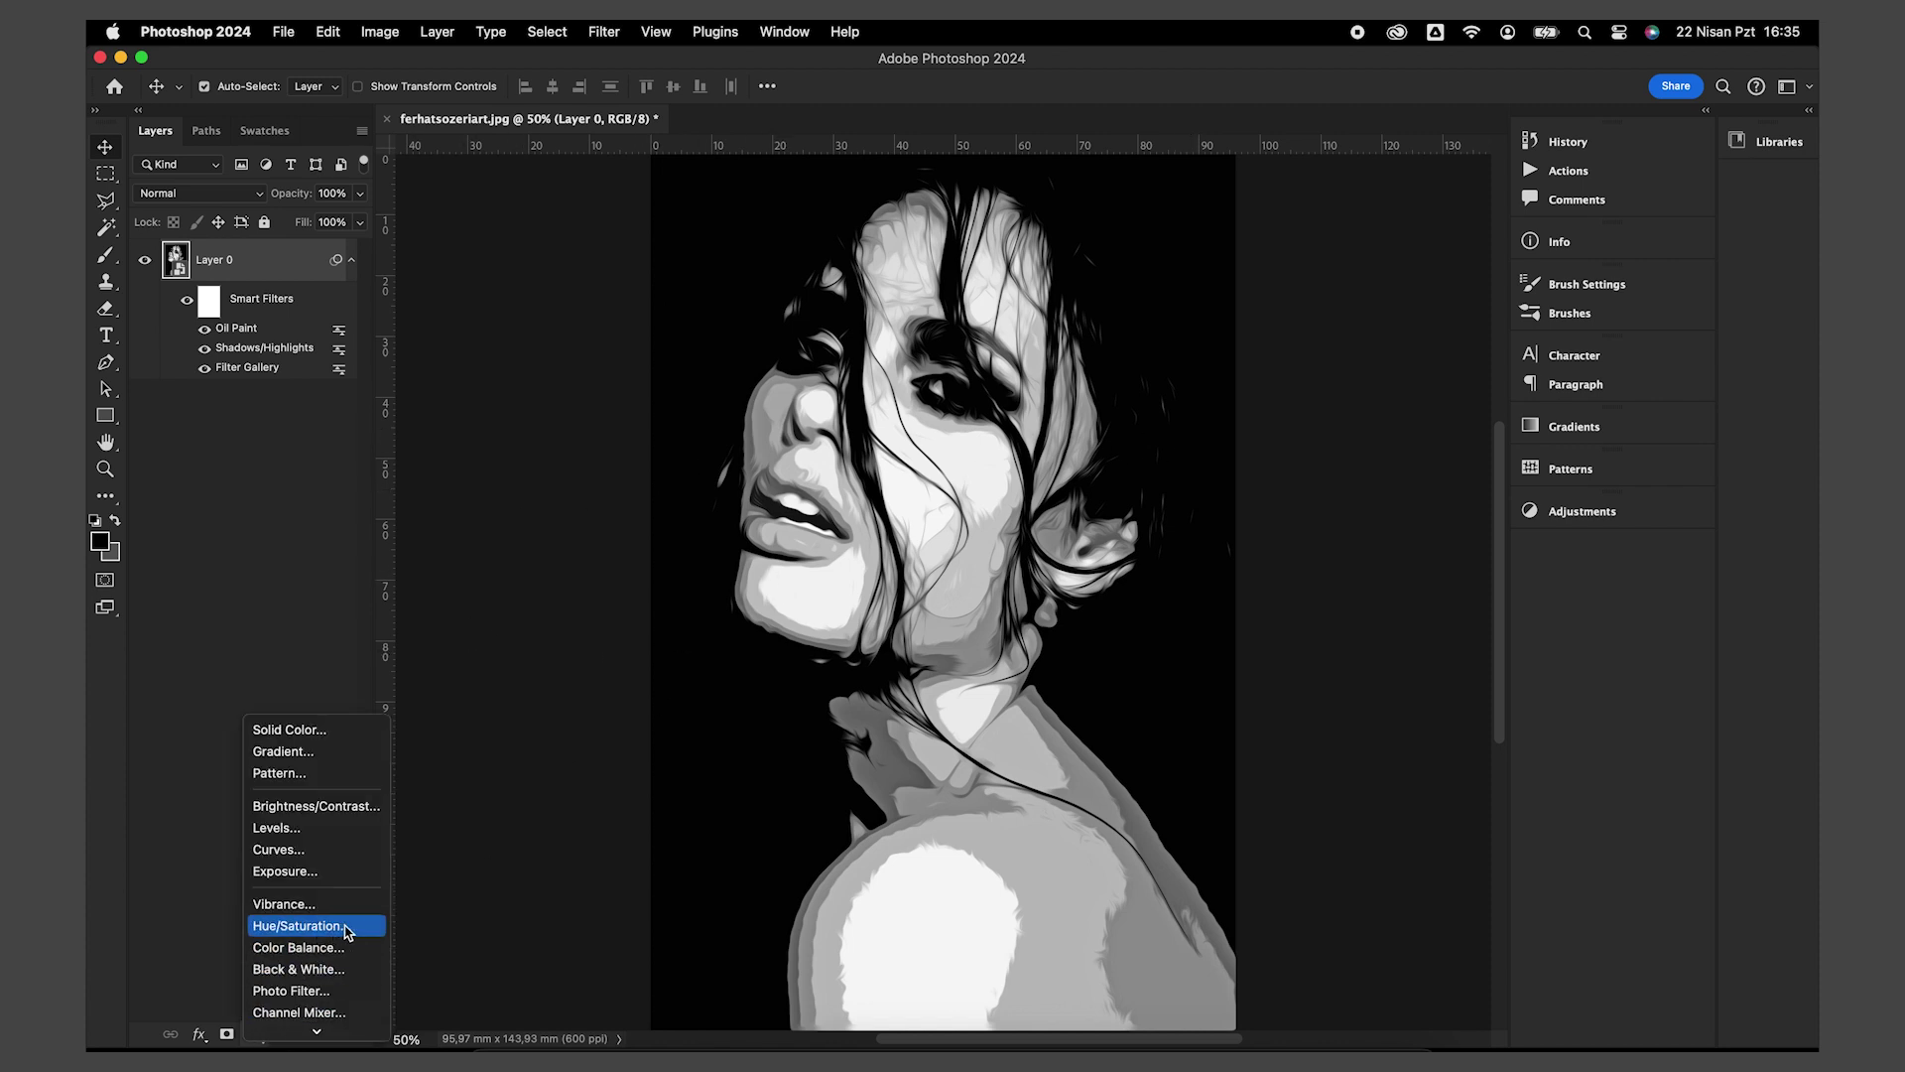
click(556, 895)
key(super+u)
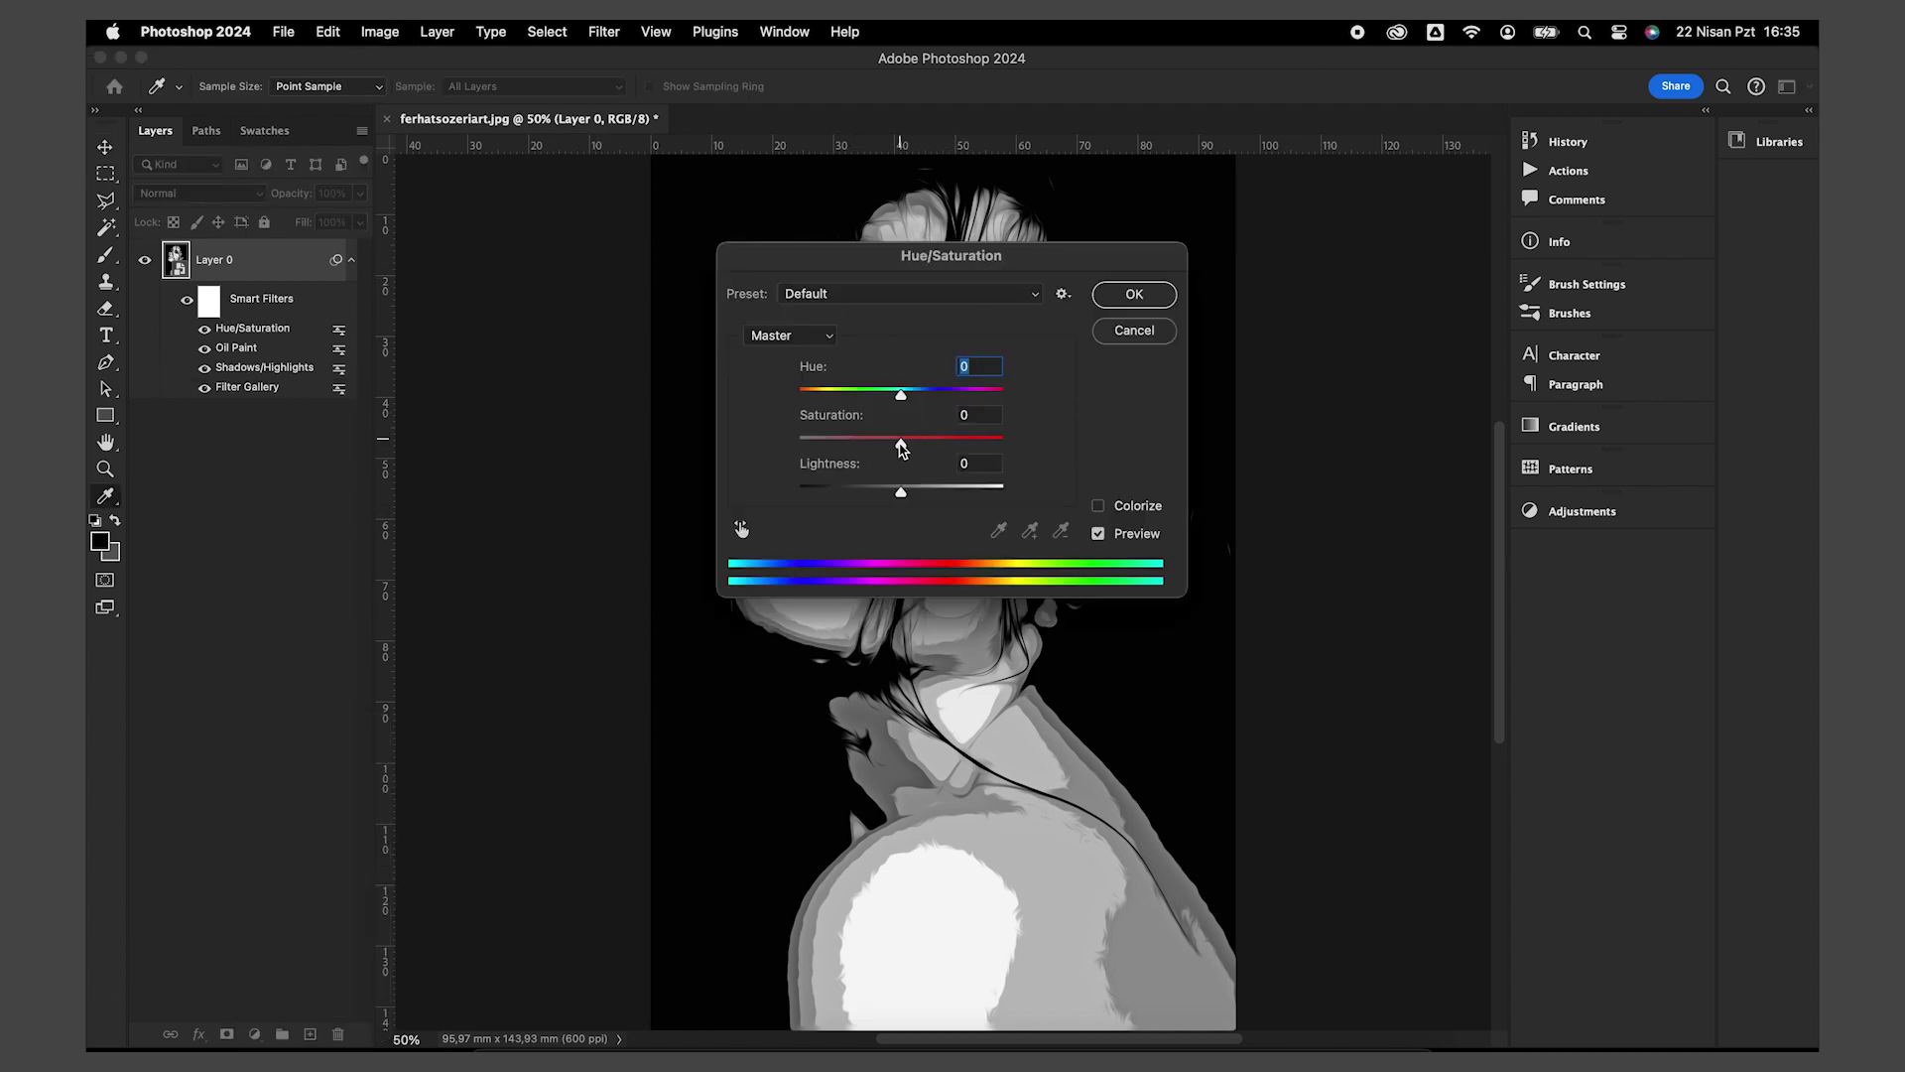
drag(902, 446, 723, 457)
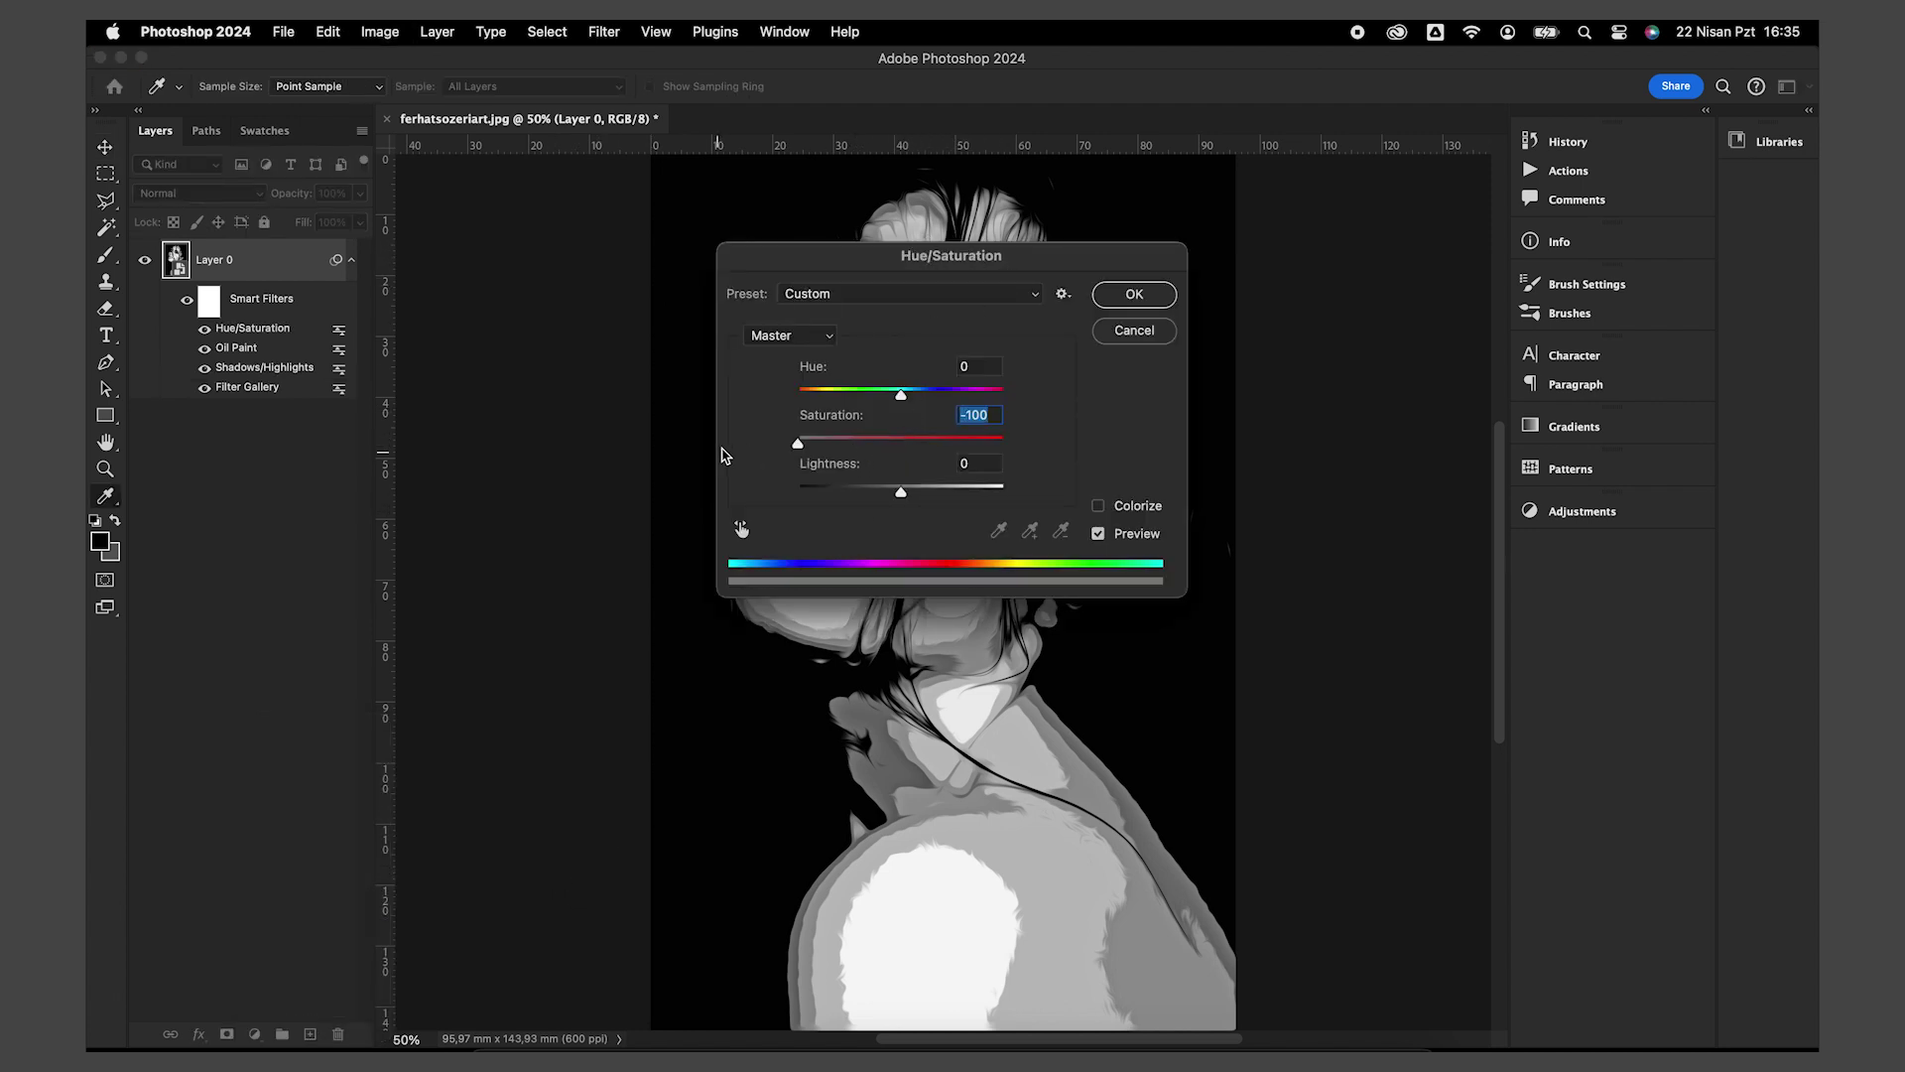
click(1132, 295)
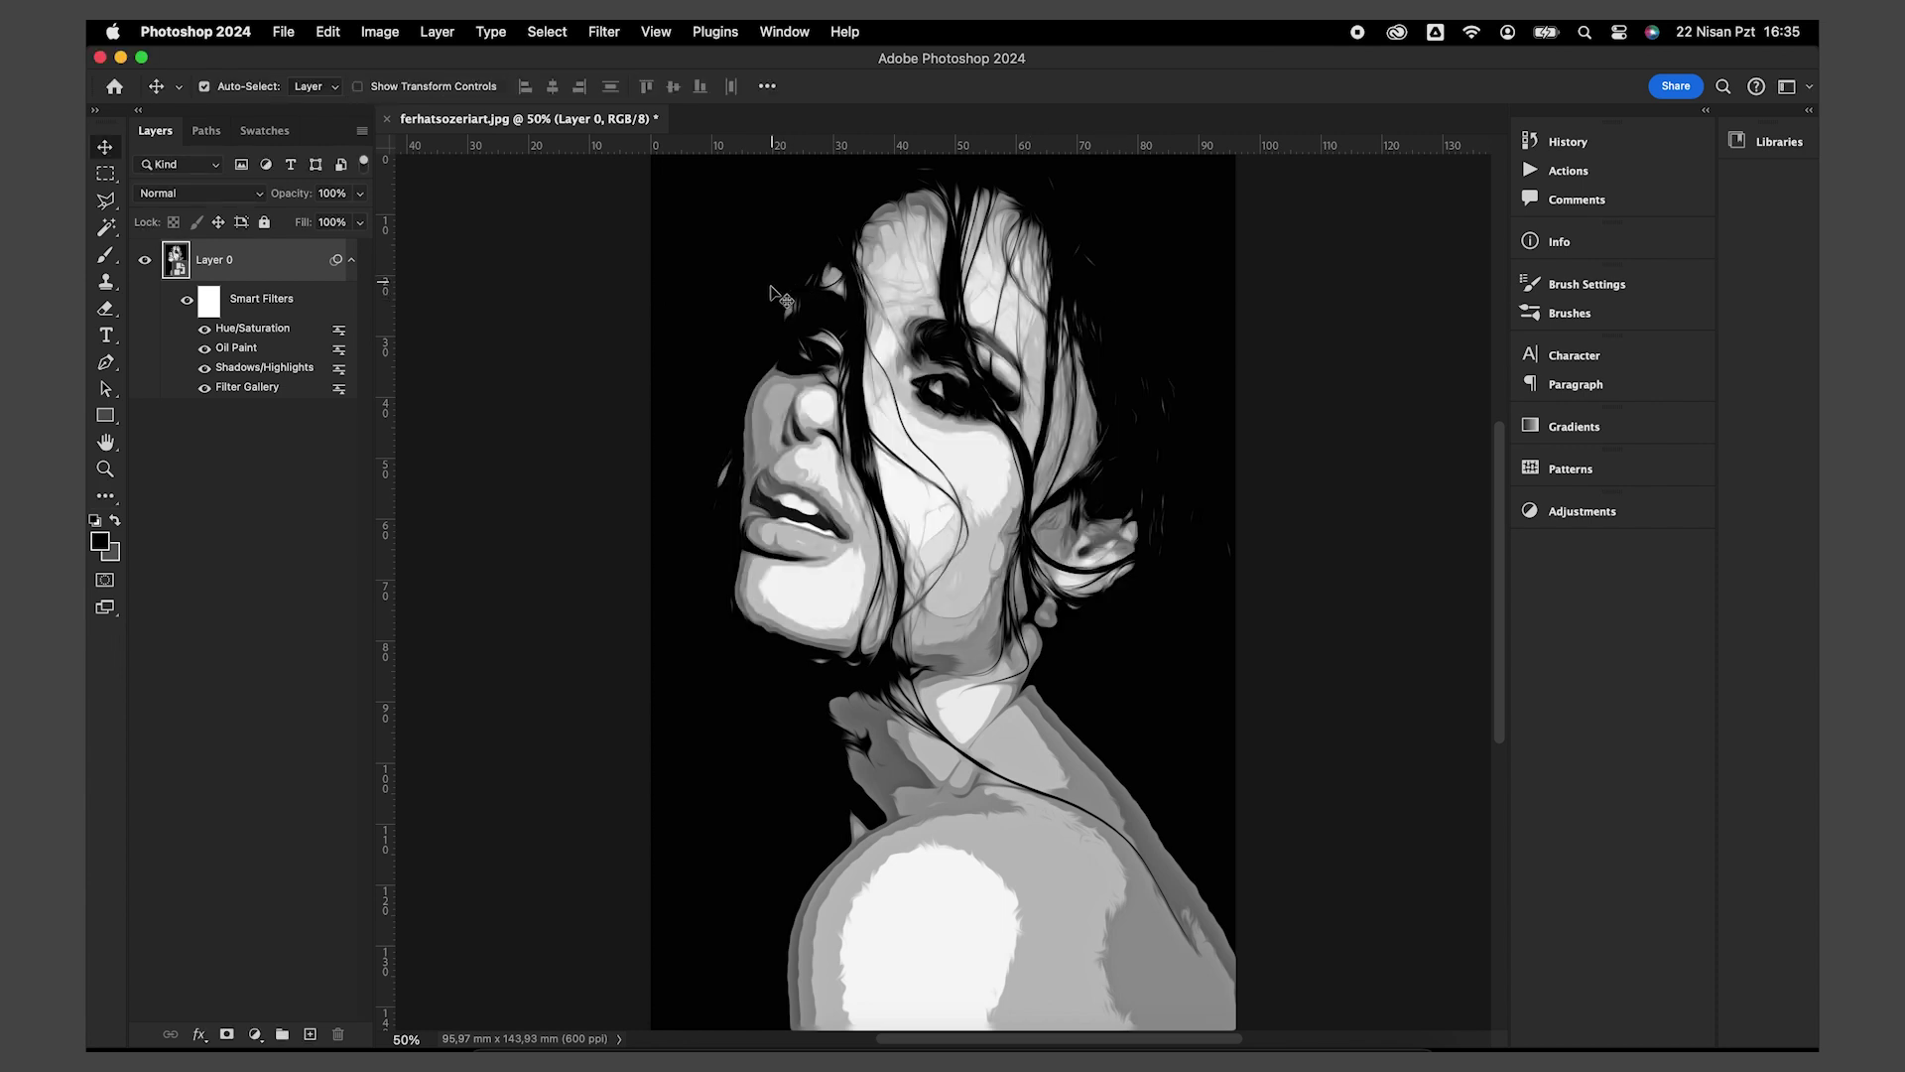
Step: Add another Filter Gallery Cutout with 6 levels, simplicity 4 and fidelity 1
click(607, 33)
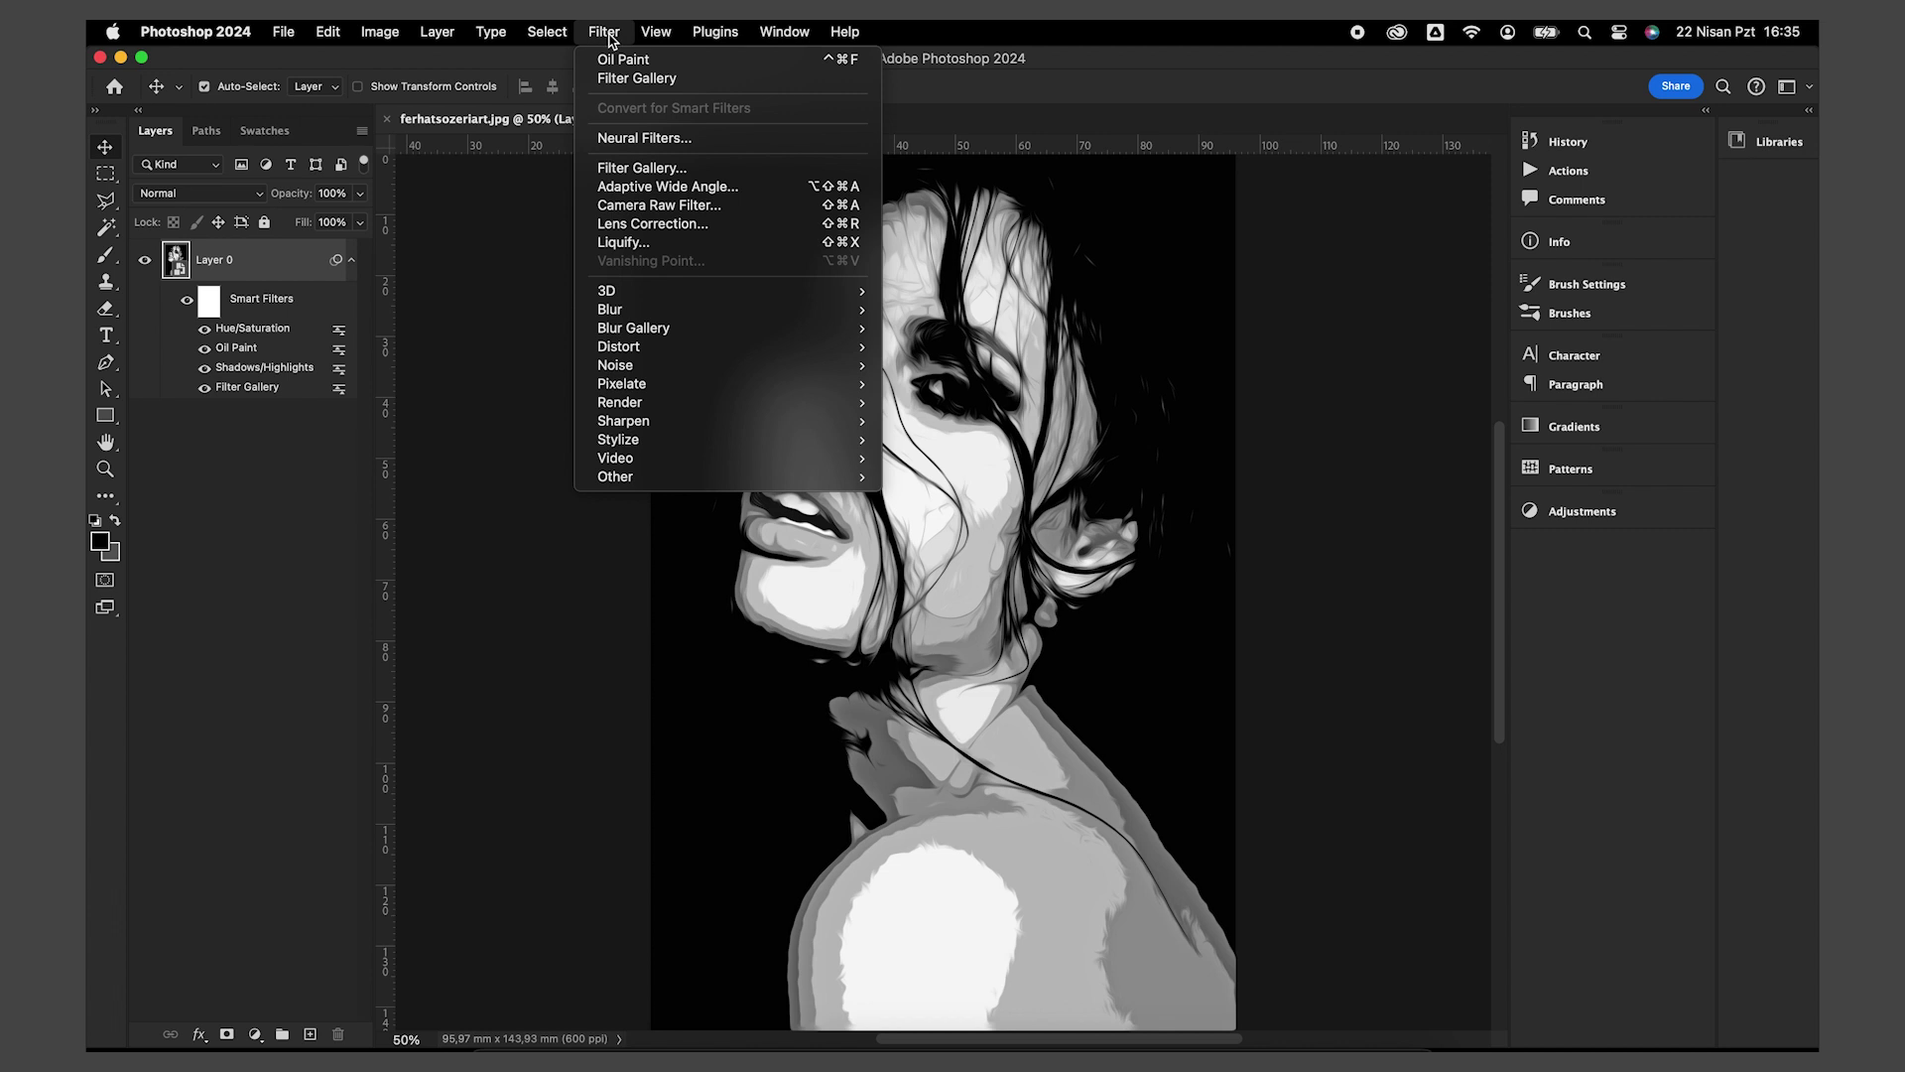
click(685, 171)
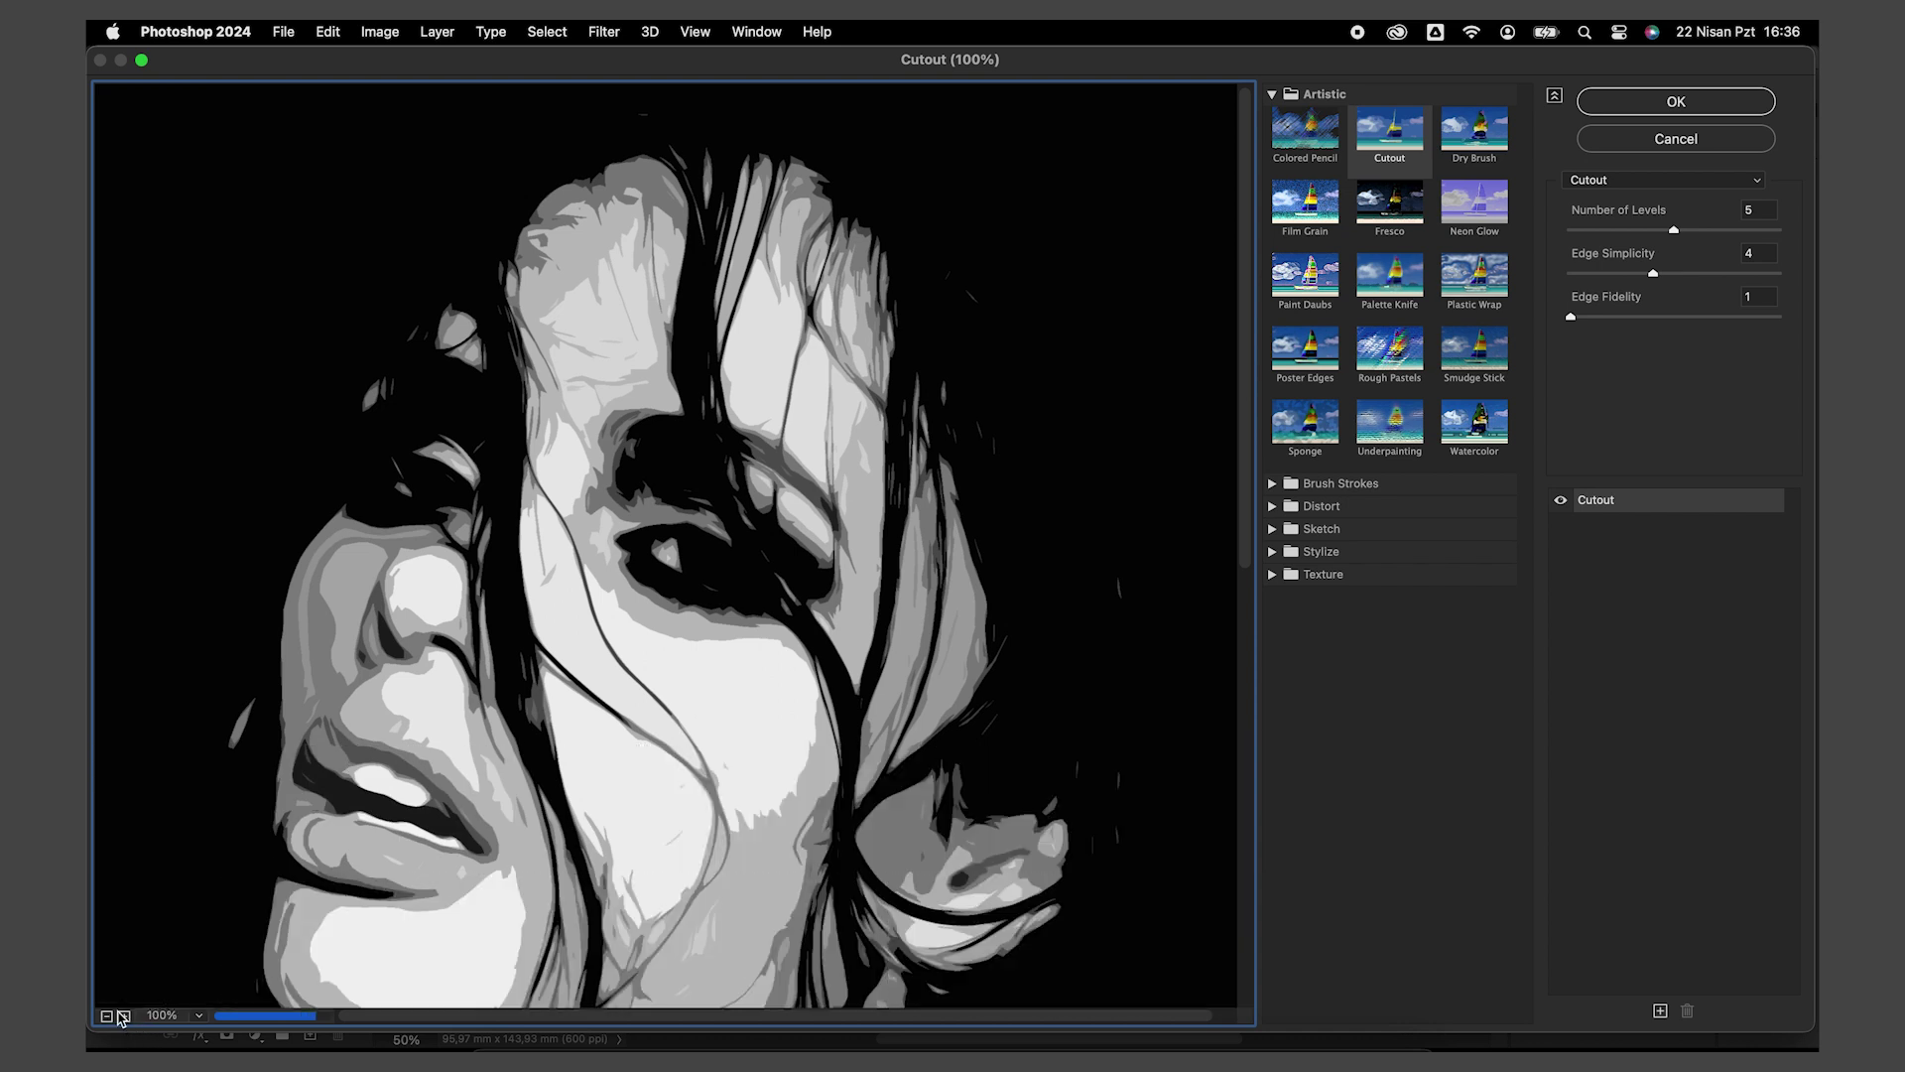
click(118, 1015)
click(1675, 231)
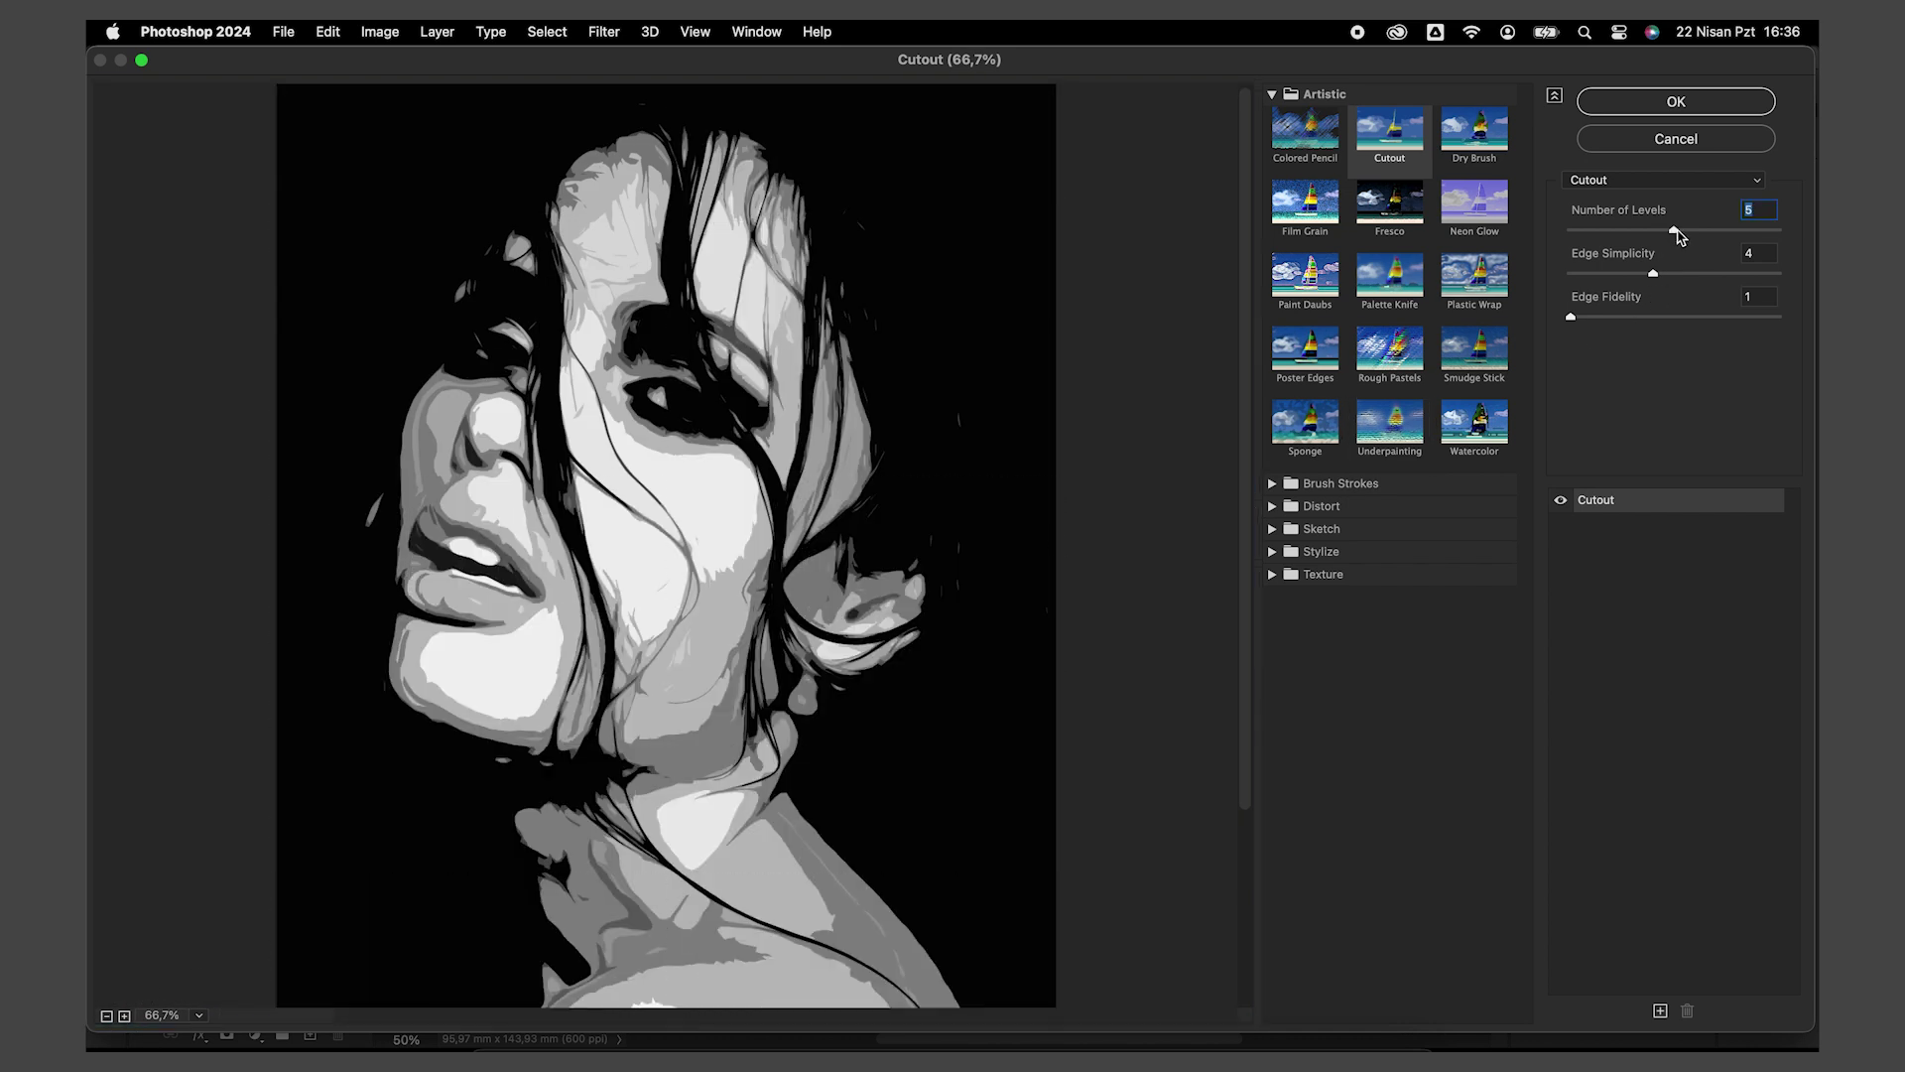
mouse_move(1675, 231)
mouse_down()
mouse_move(1704, 231)
mouse_move(1656, 278)
mouse_up()
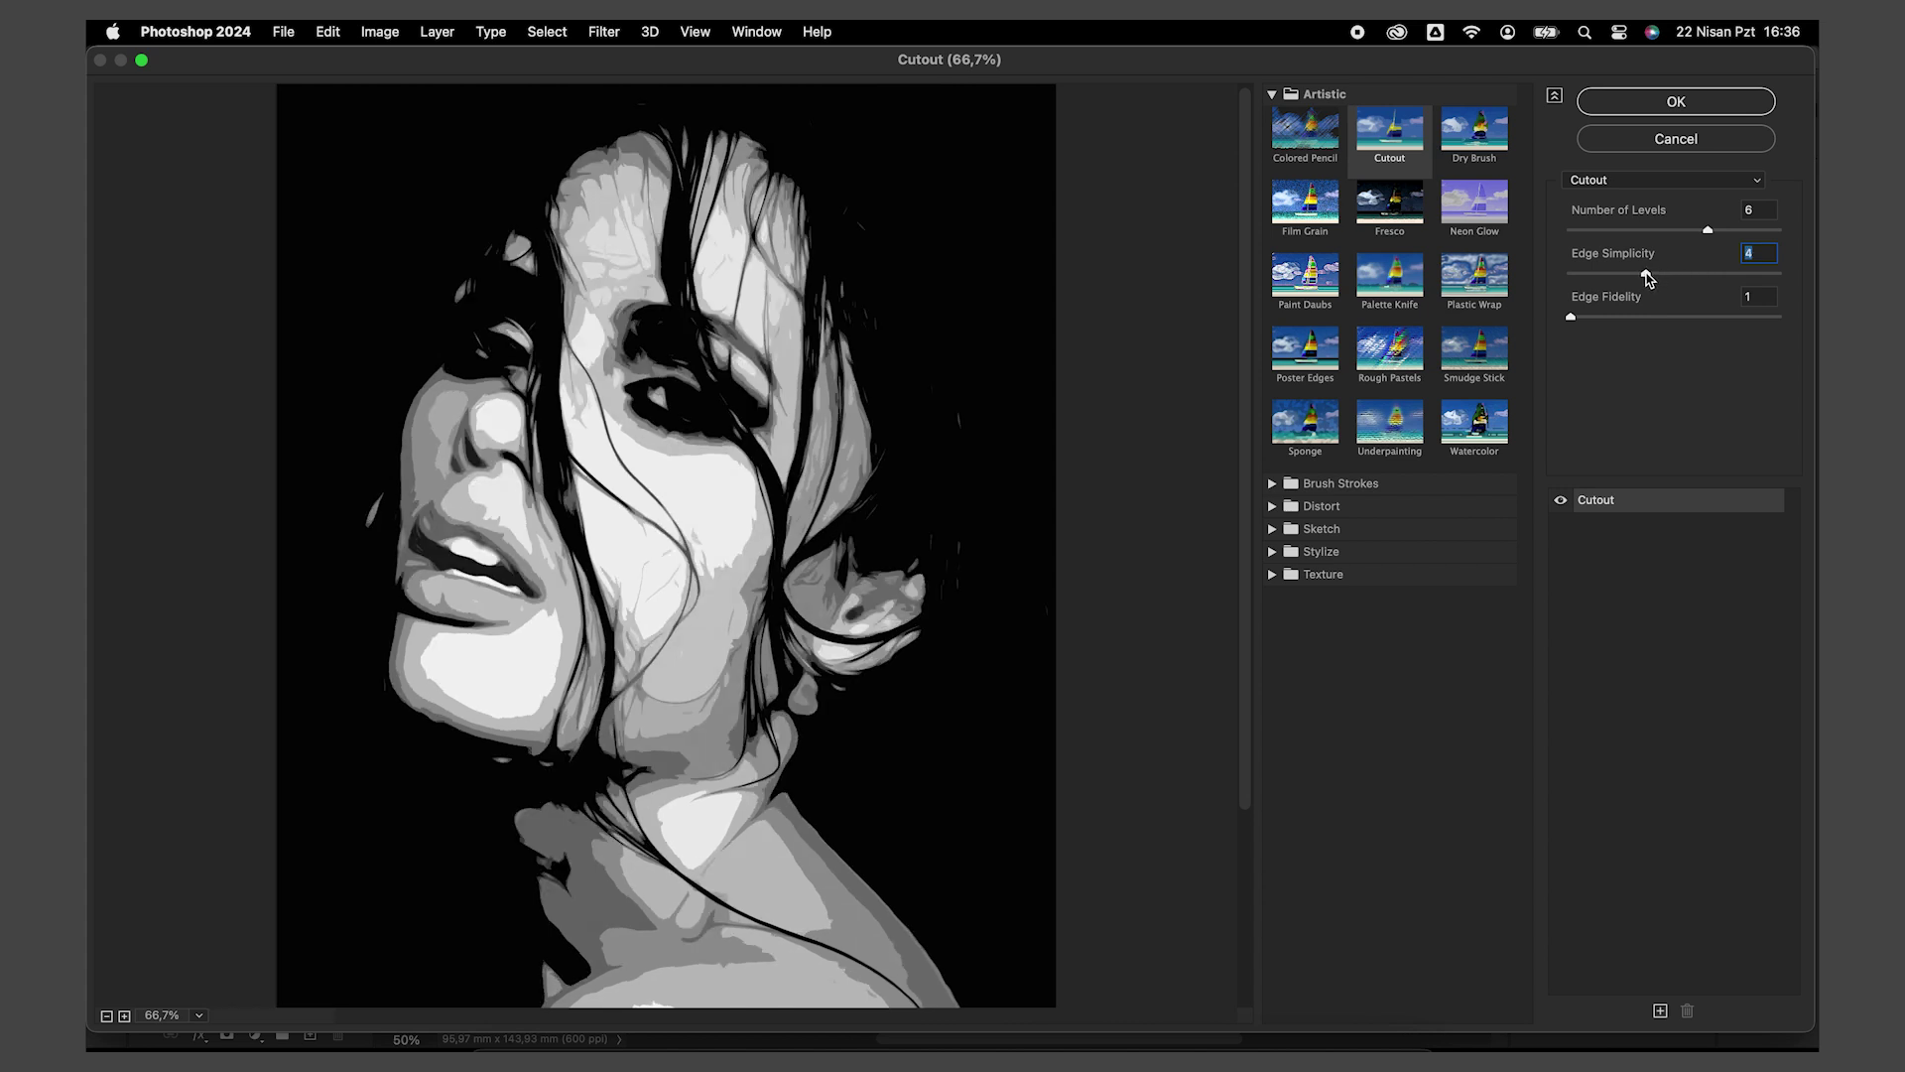
click(1676, 103)
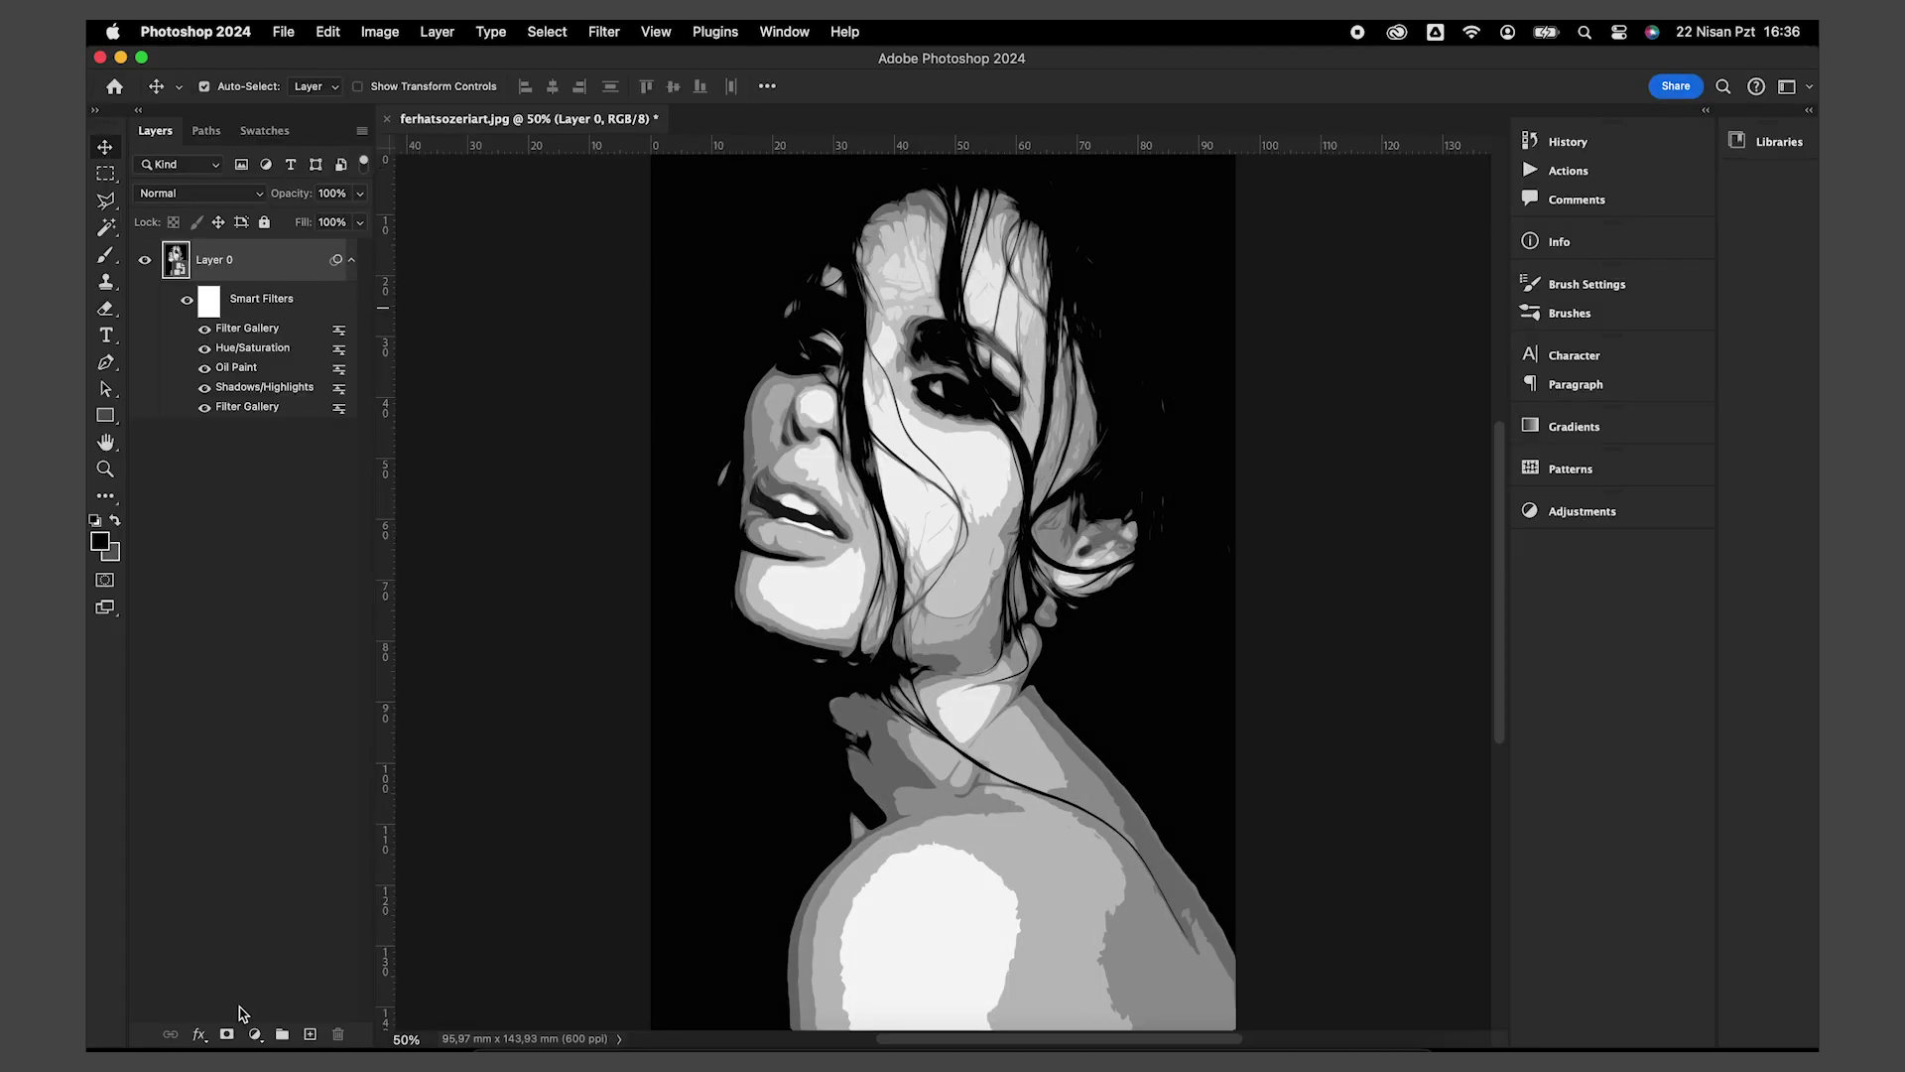
Step: Add a Posterize adjustment layer set to 4 levels
click(254, 1035)
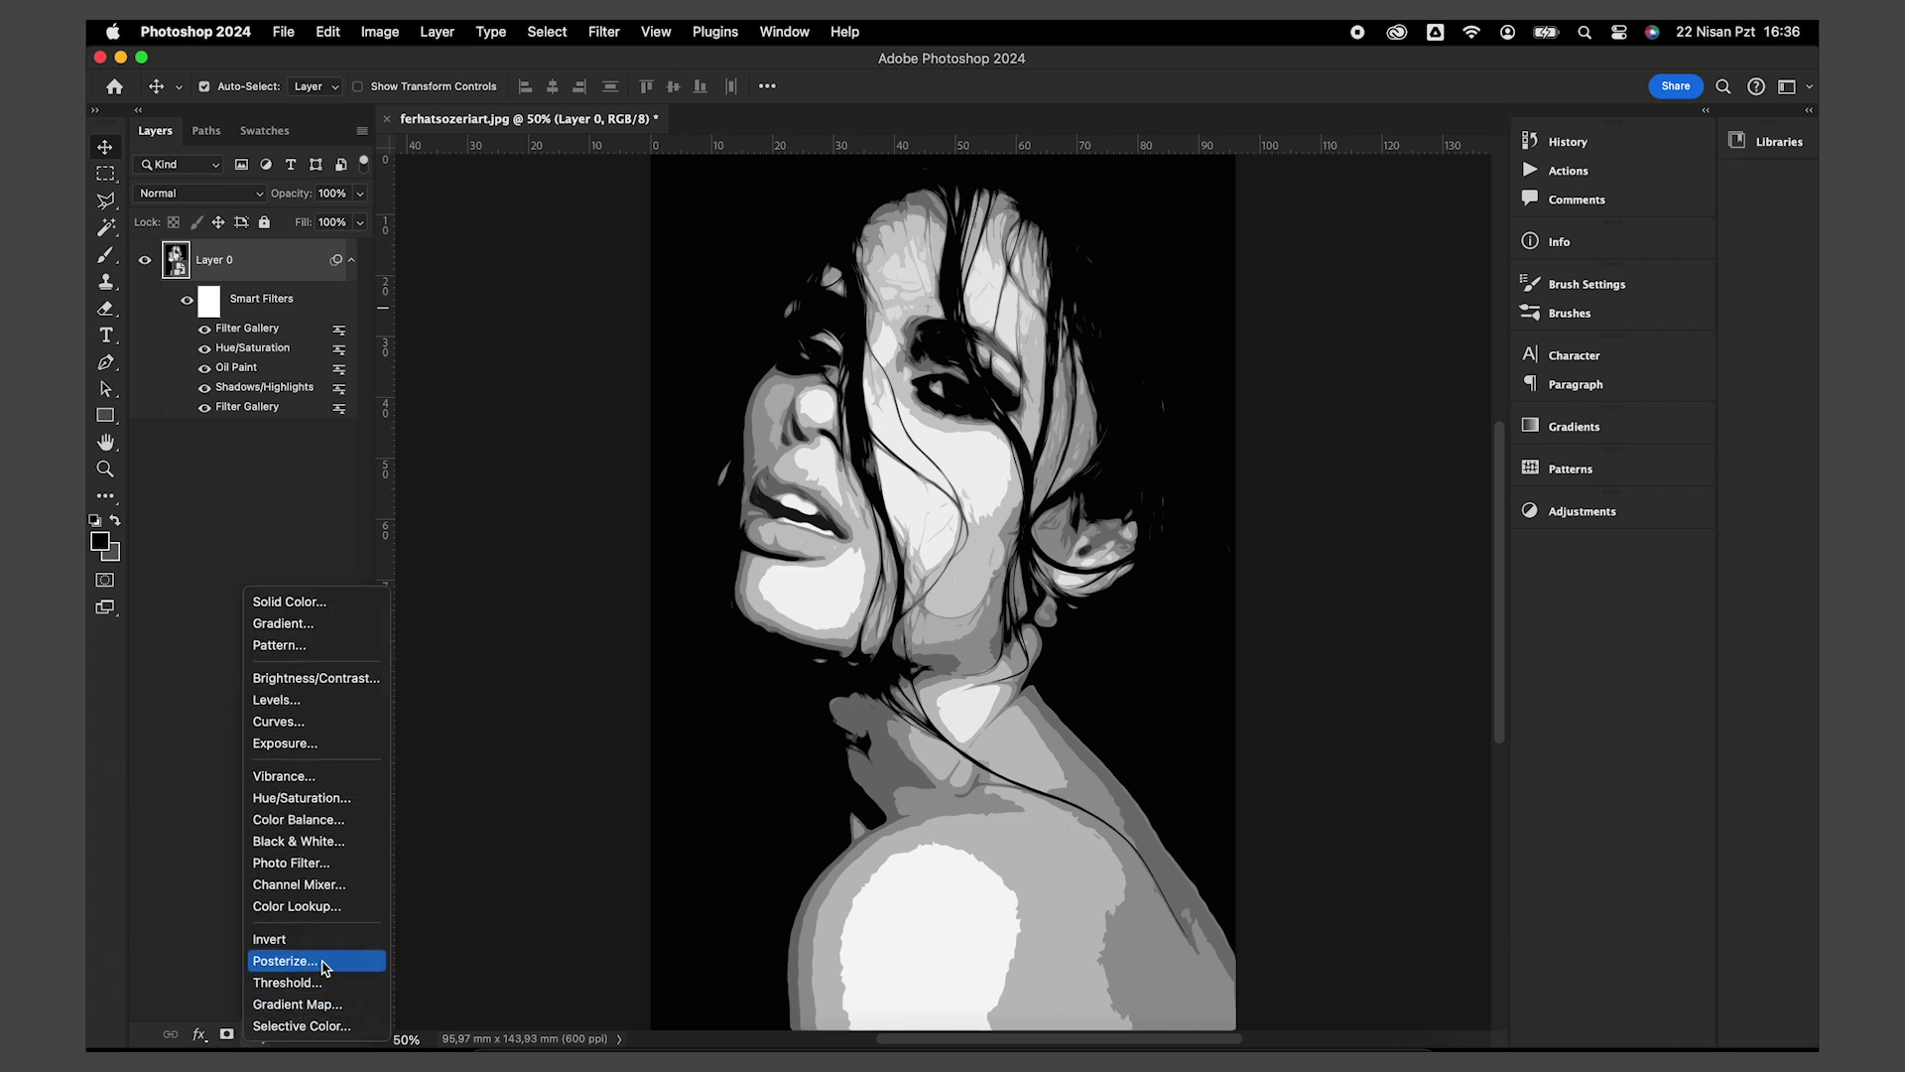
click(326, 963)
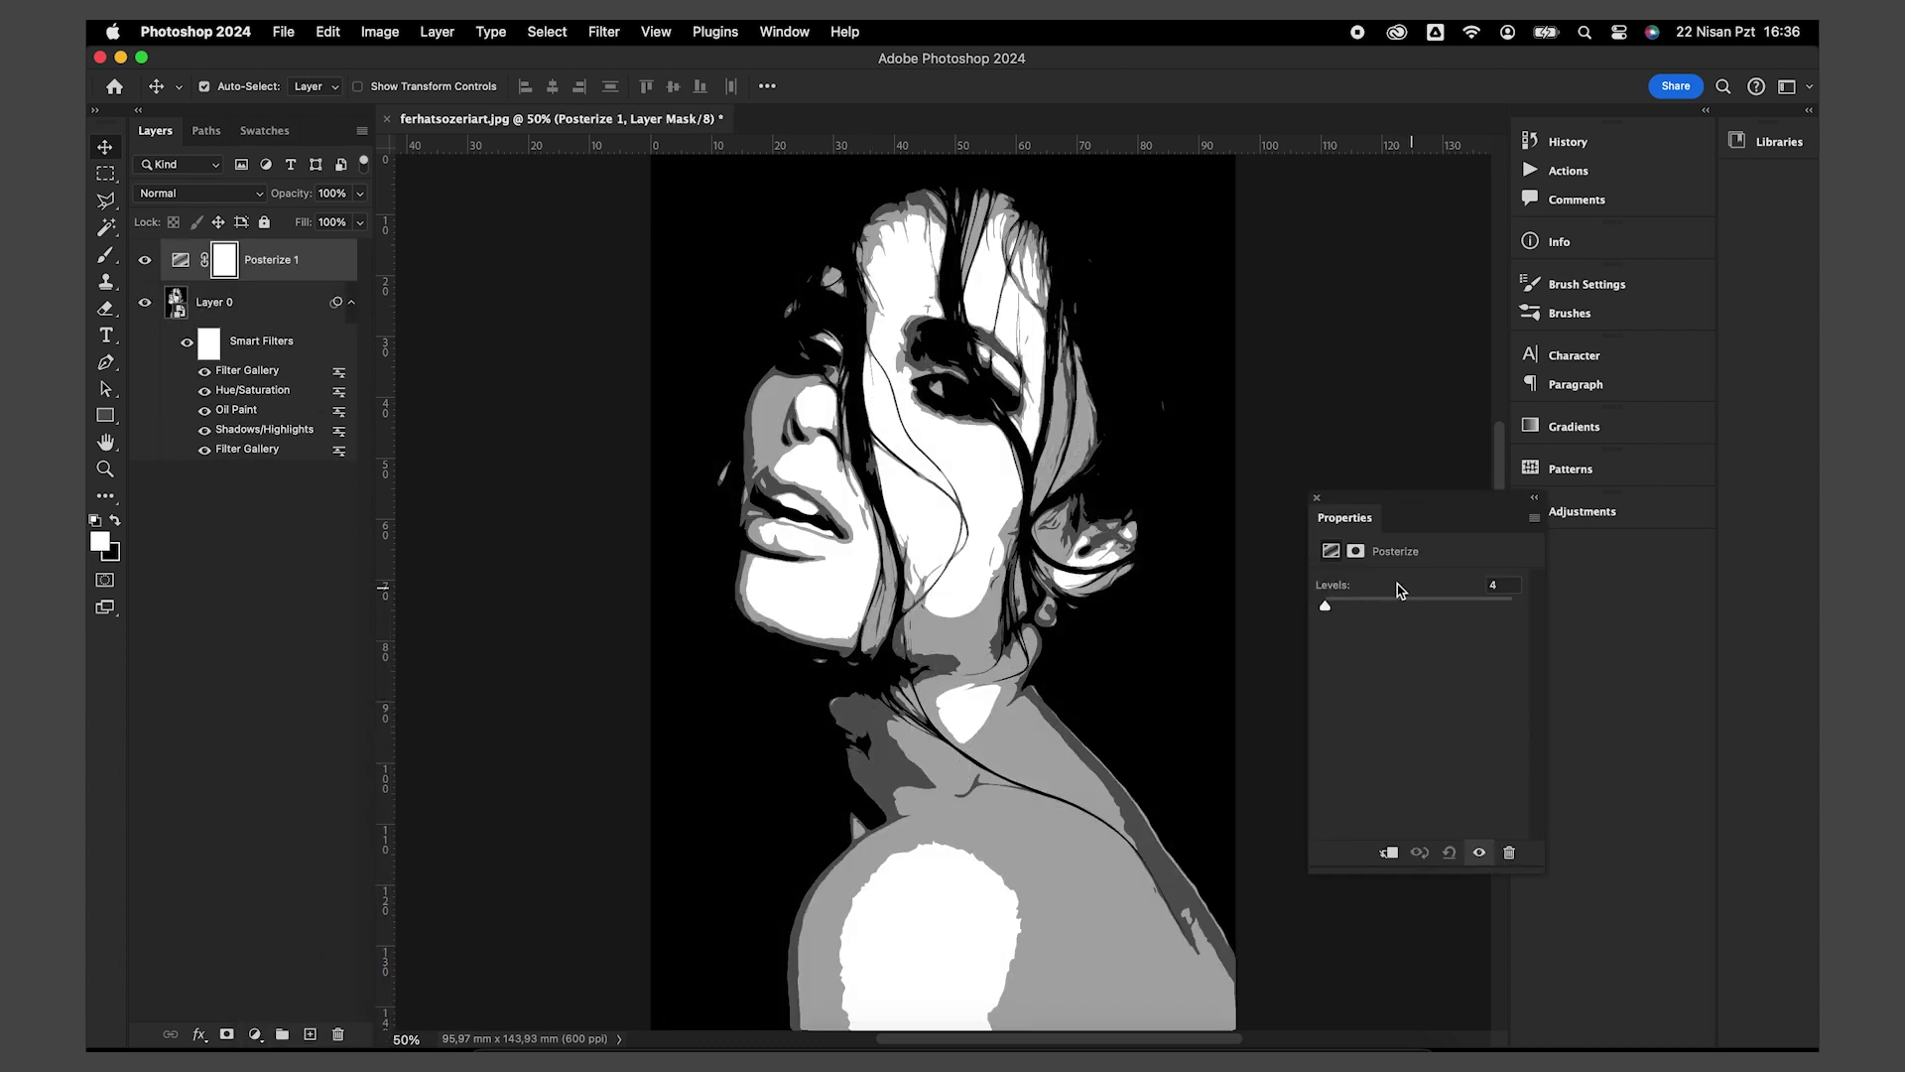
click(1494, 585)
Step: Add a Levels layer beneath Posterize 1 with input levels 16, 0.60 and 223
click(255, 1034)
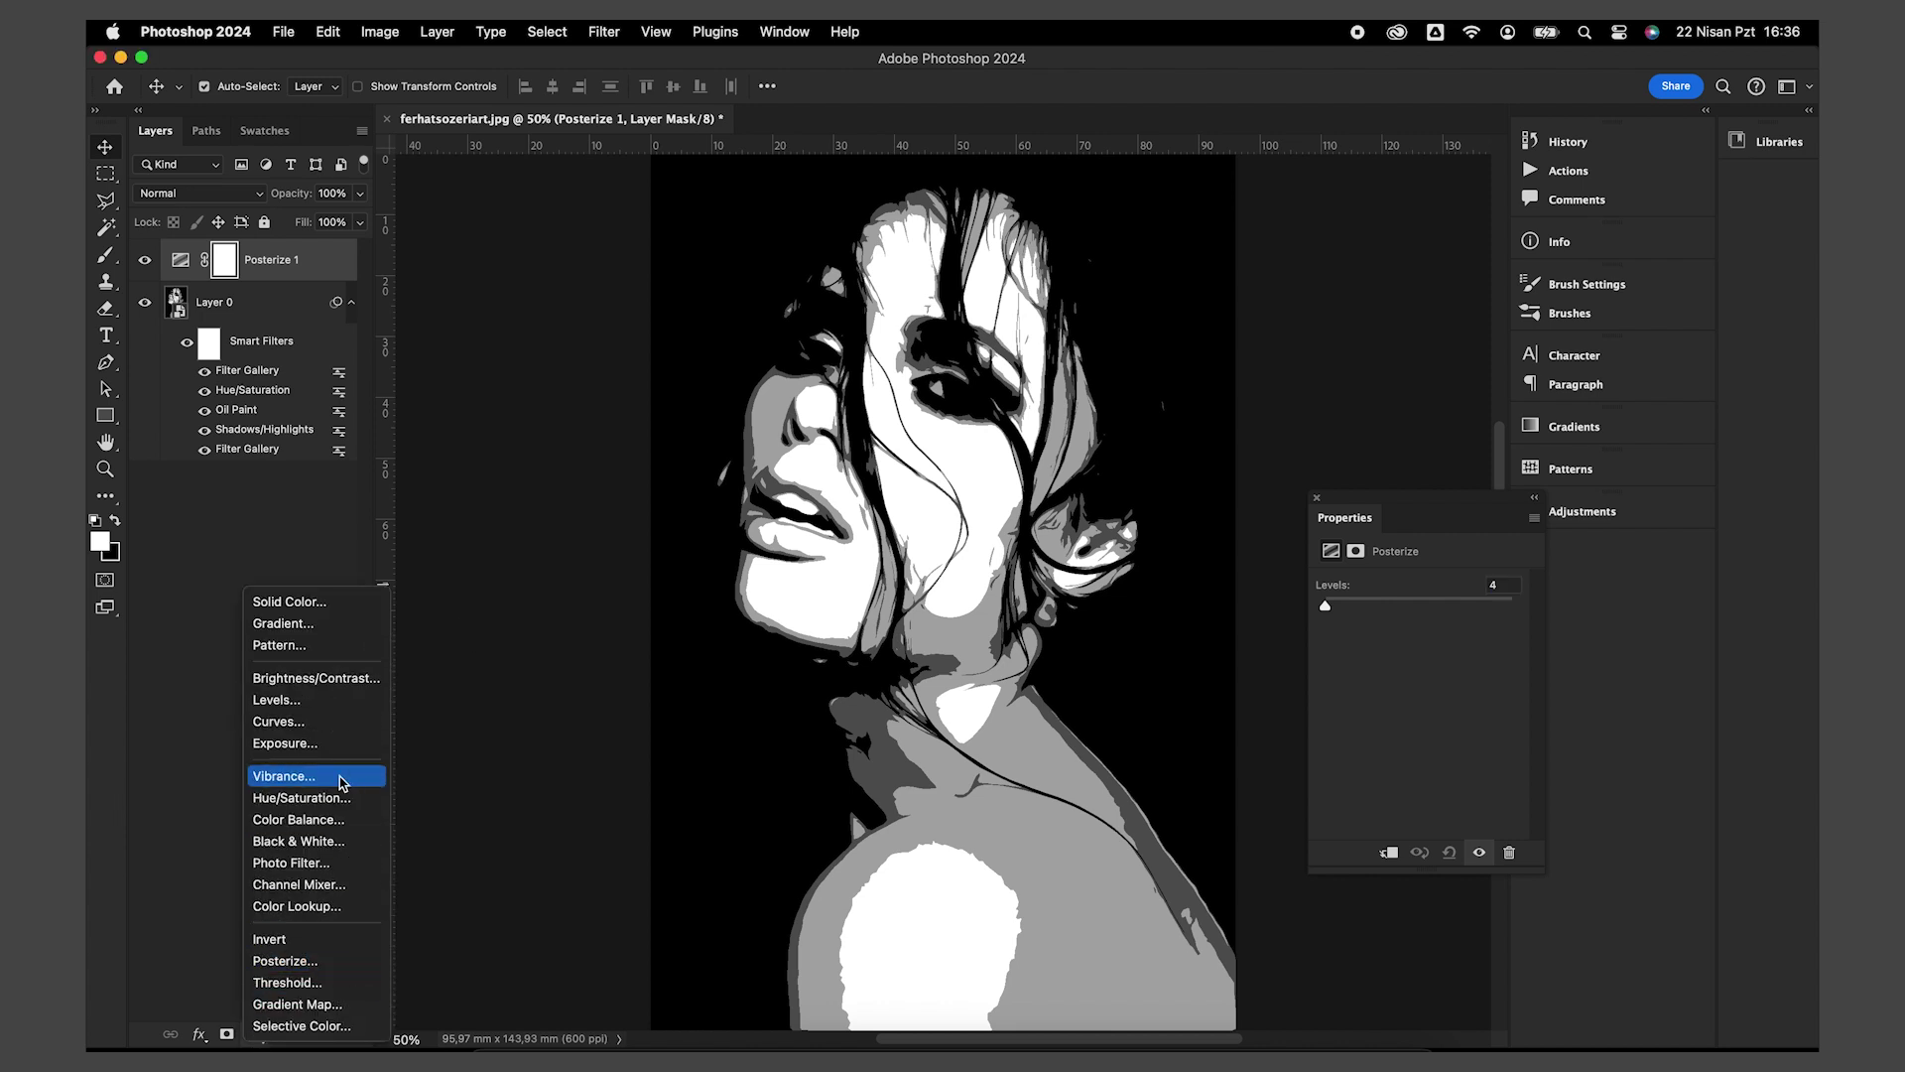
click(349, 701)
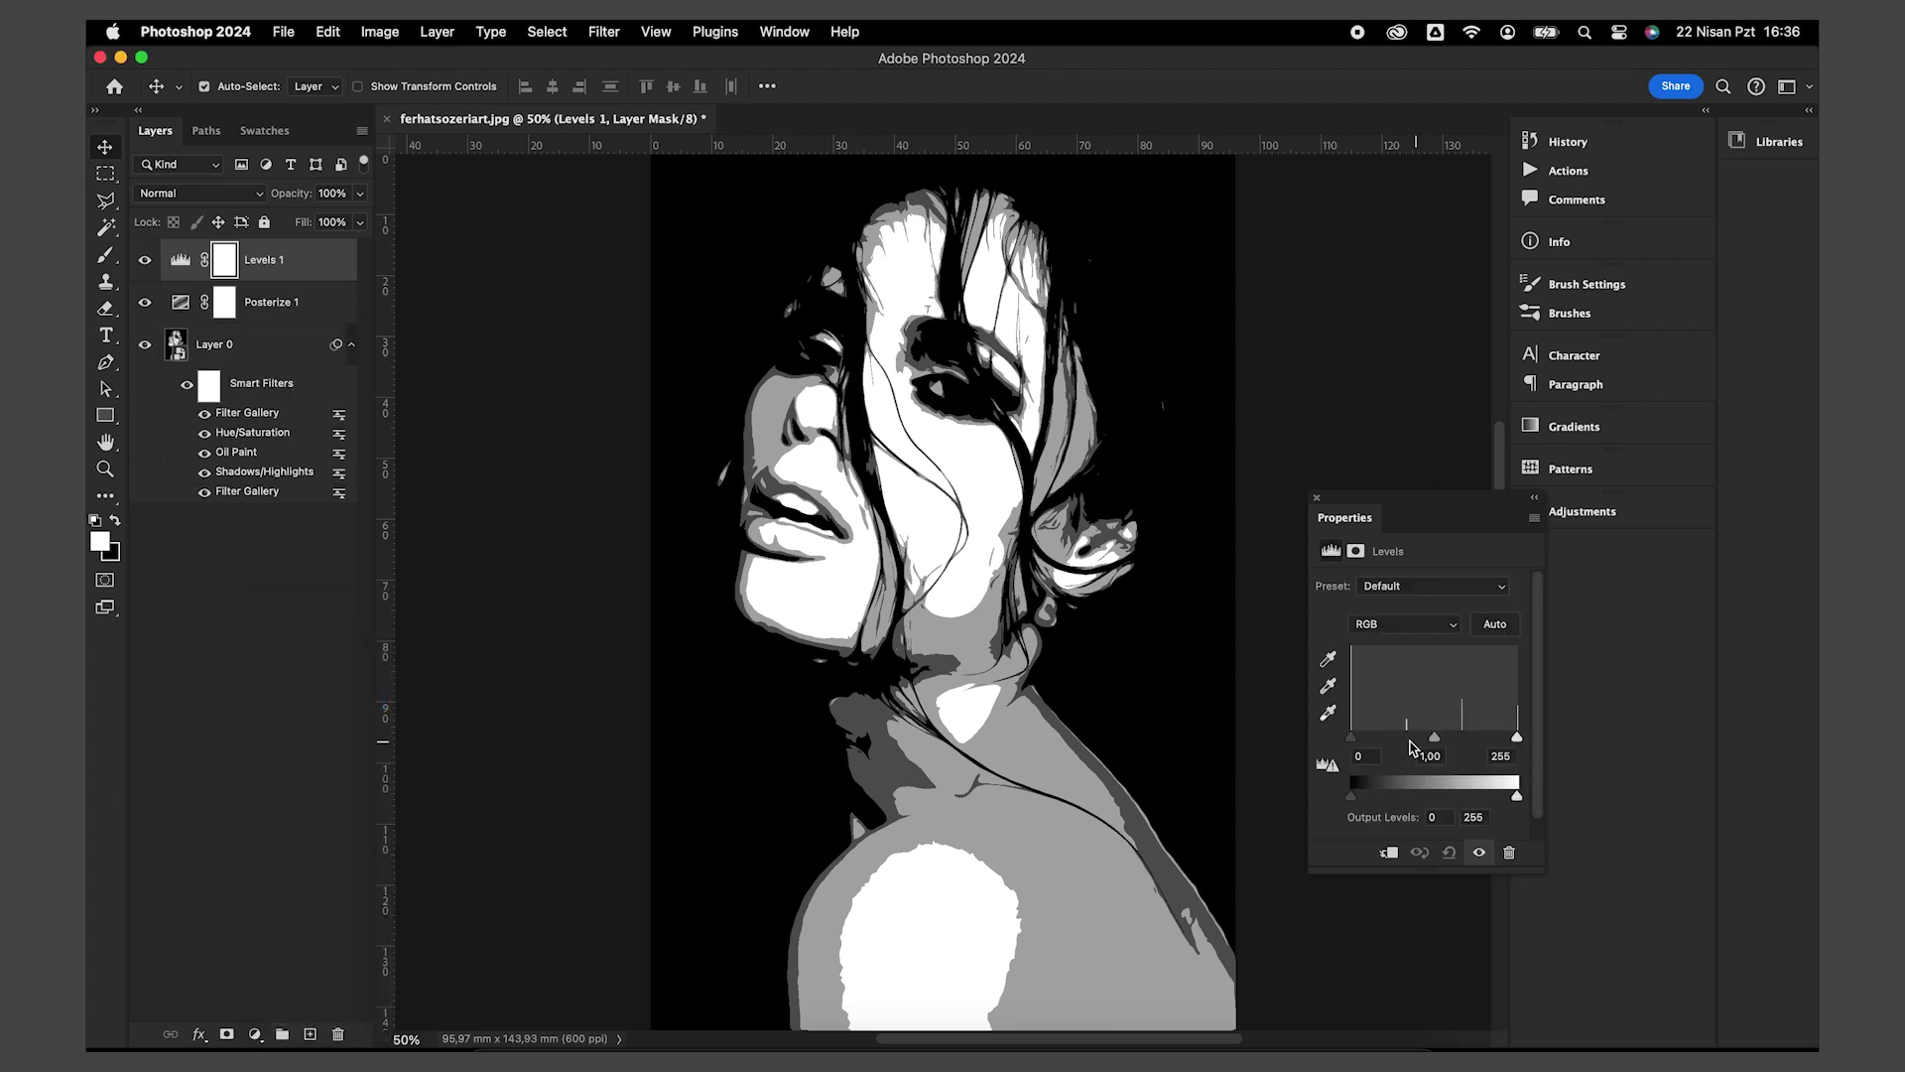
drag(288, 273, 295, 324)
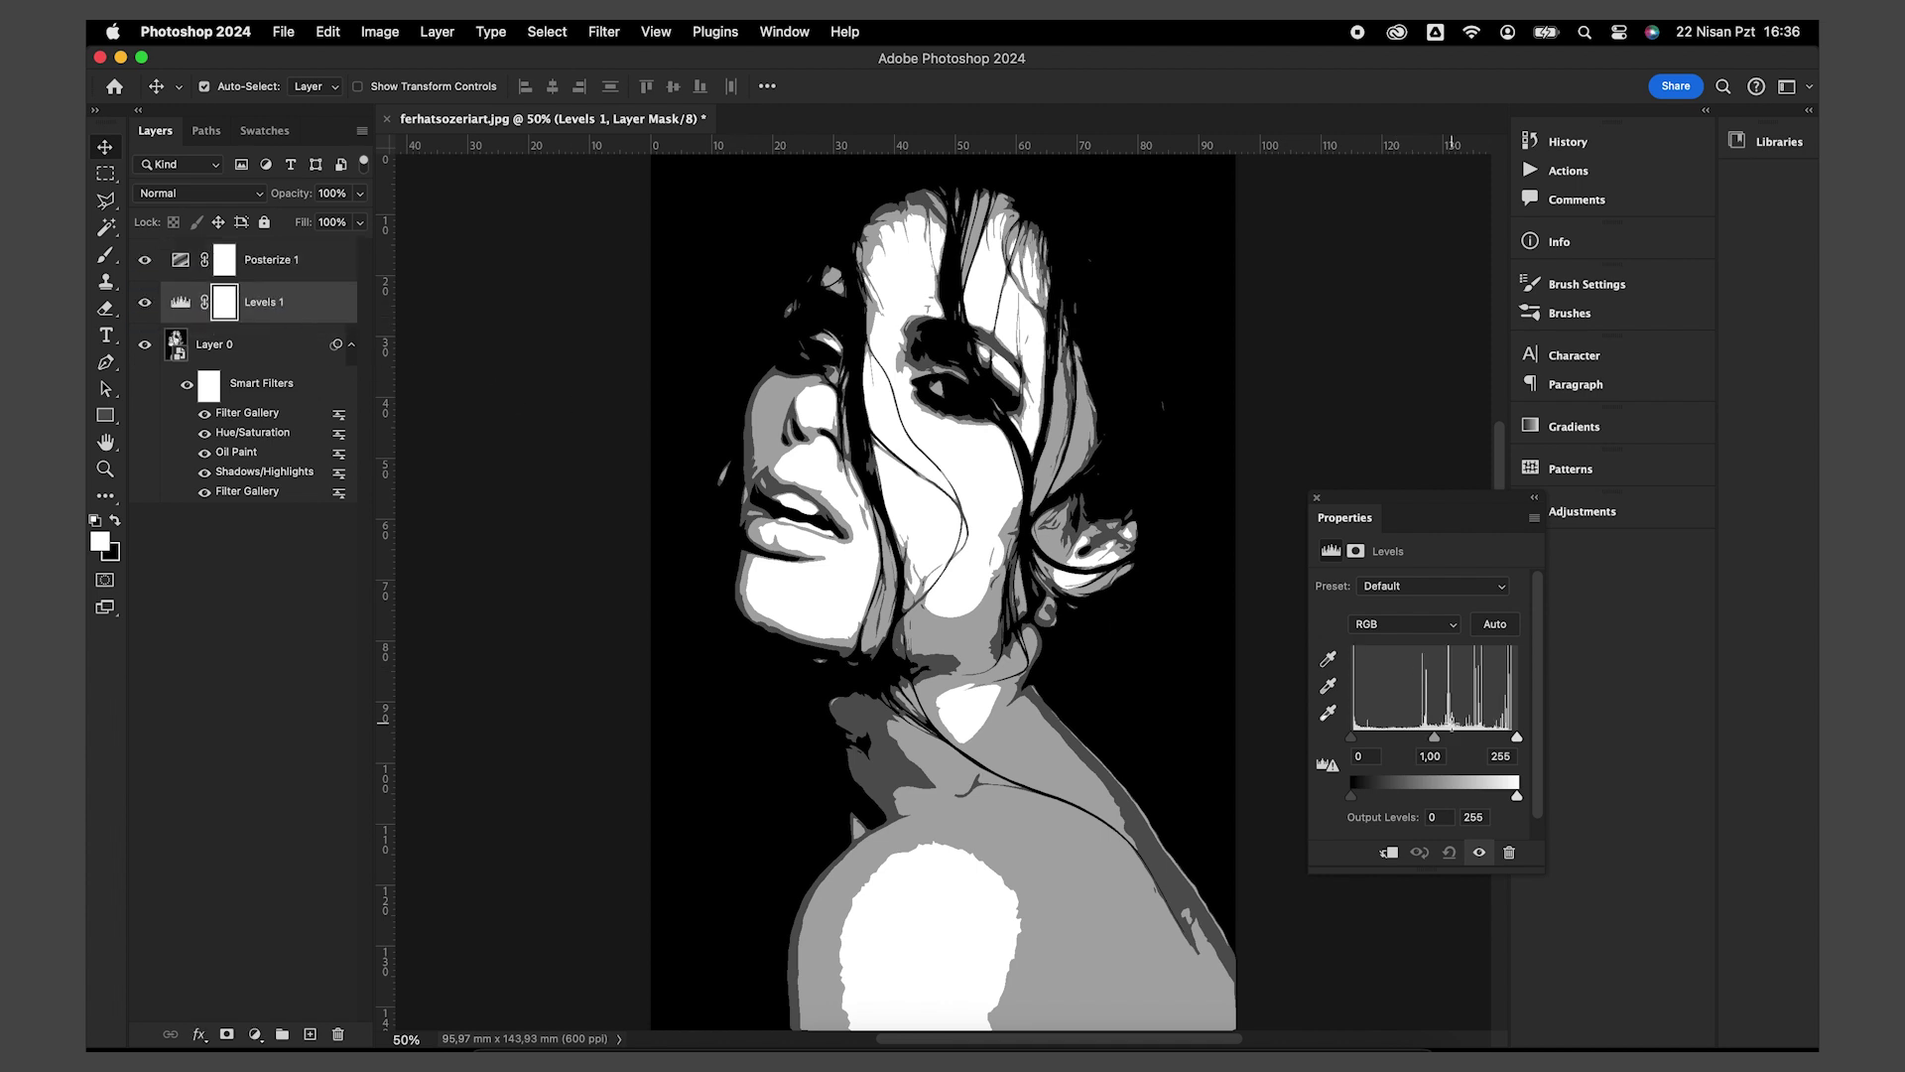
drag(1355, 736, 1365, 744)
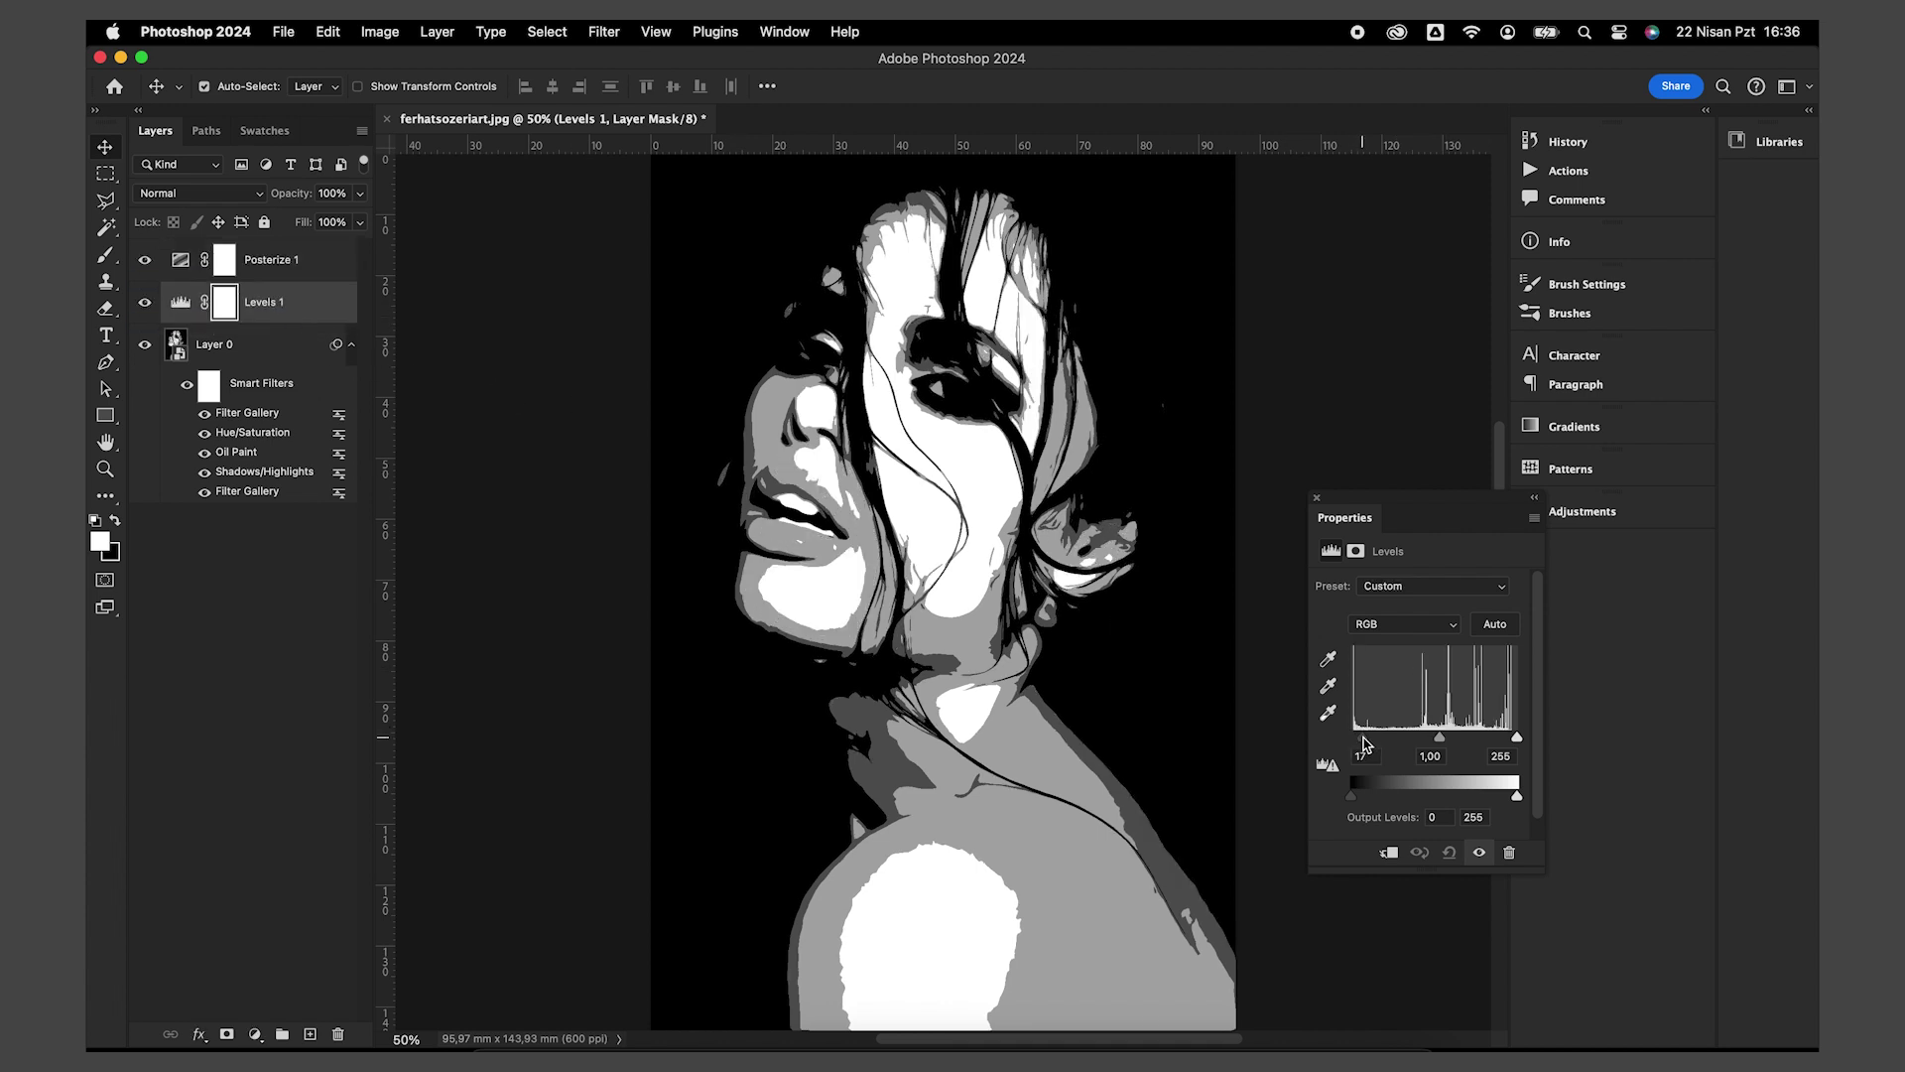
drag(1516, 736, 1452, 740)
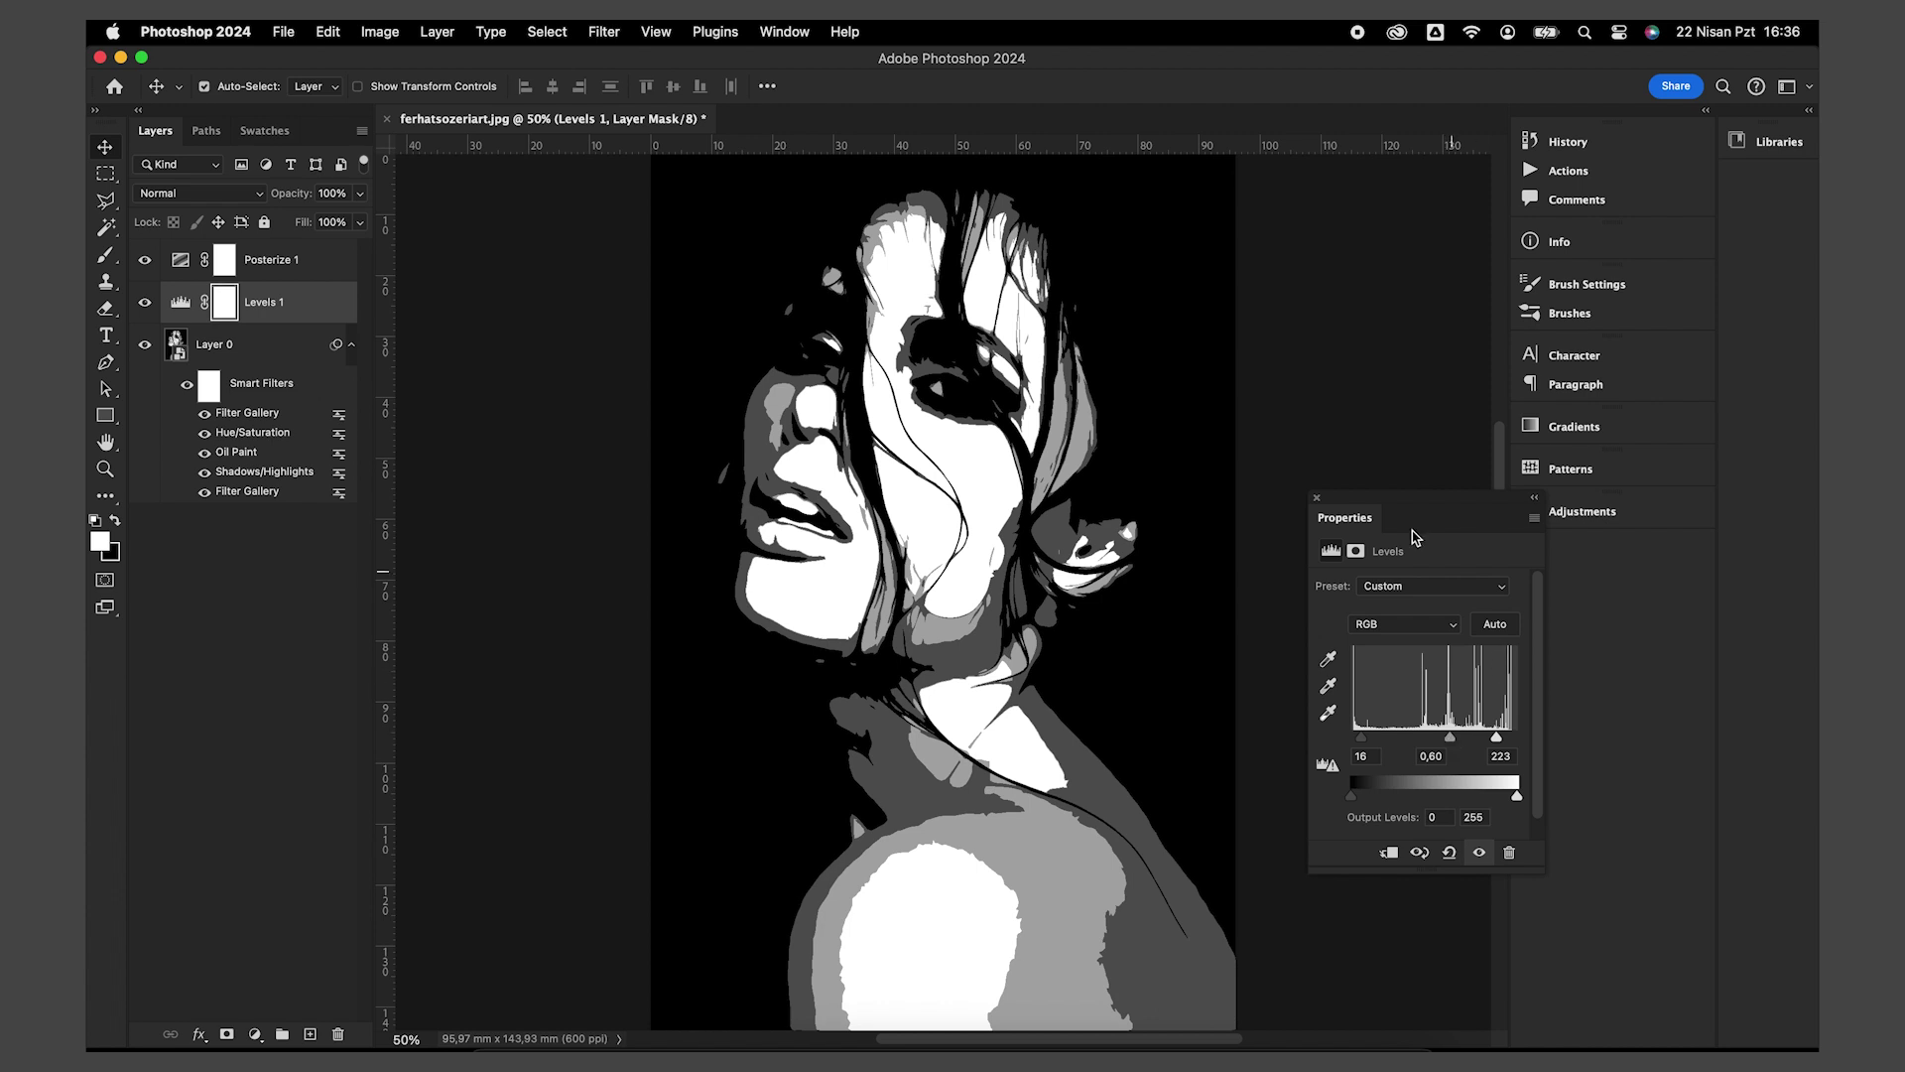
click(1317, 499)
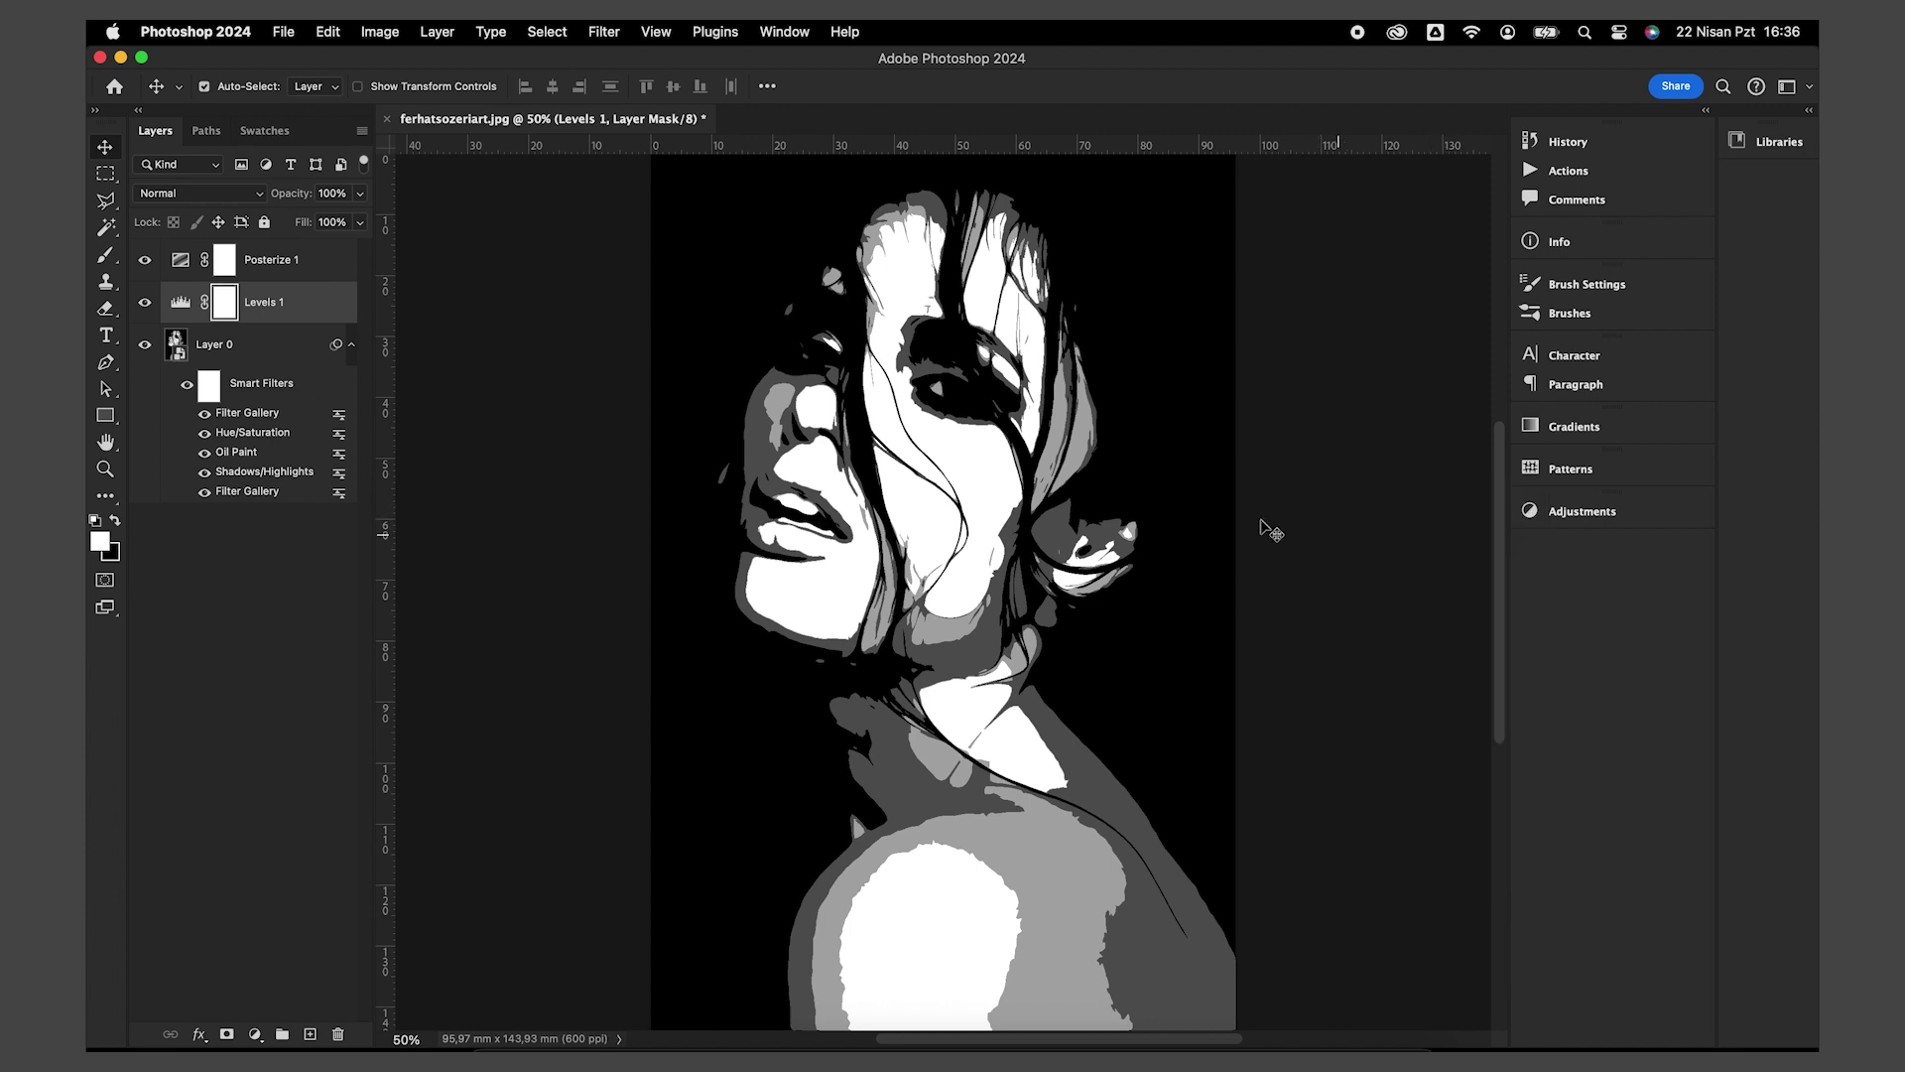
click(307, 268)
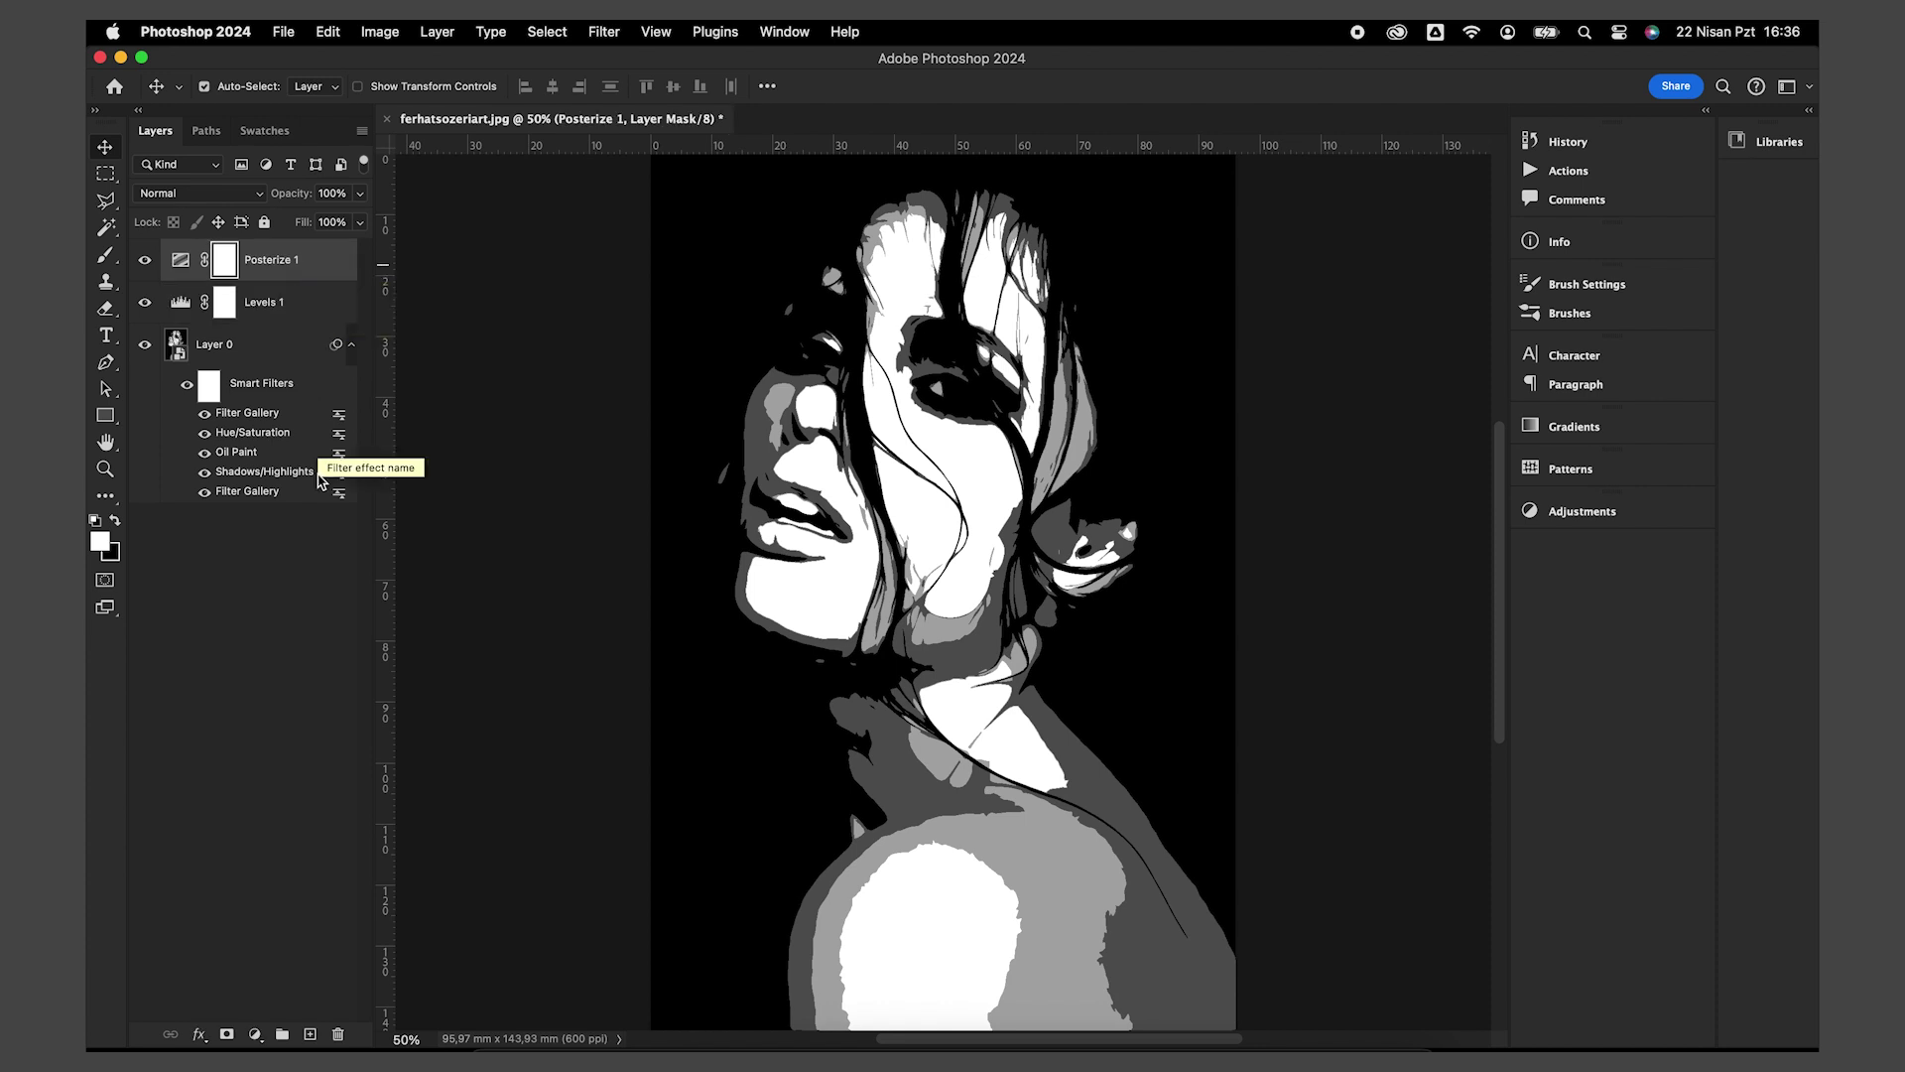
click(255, 1034)
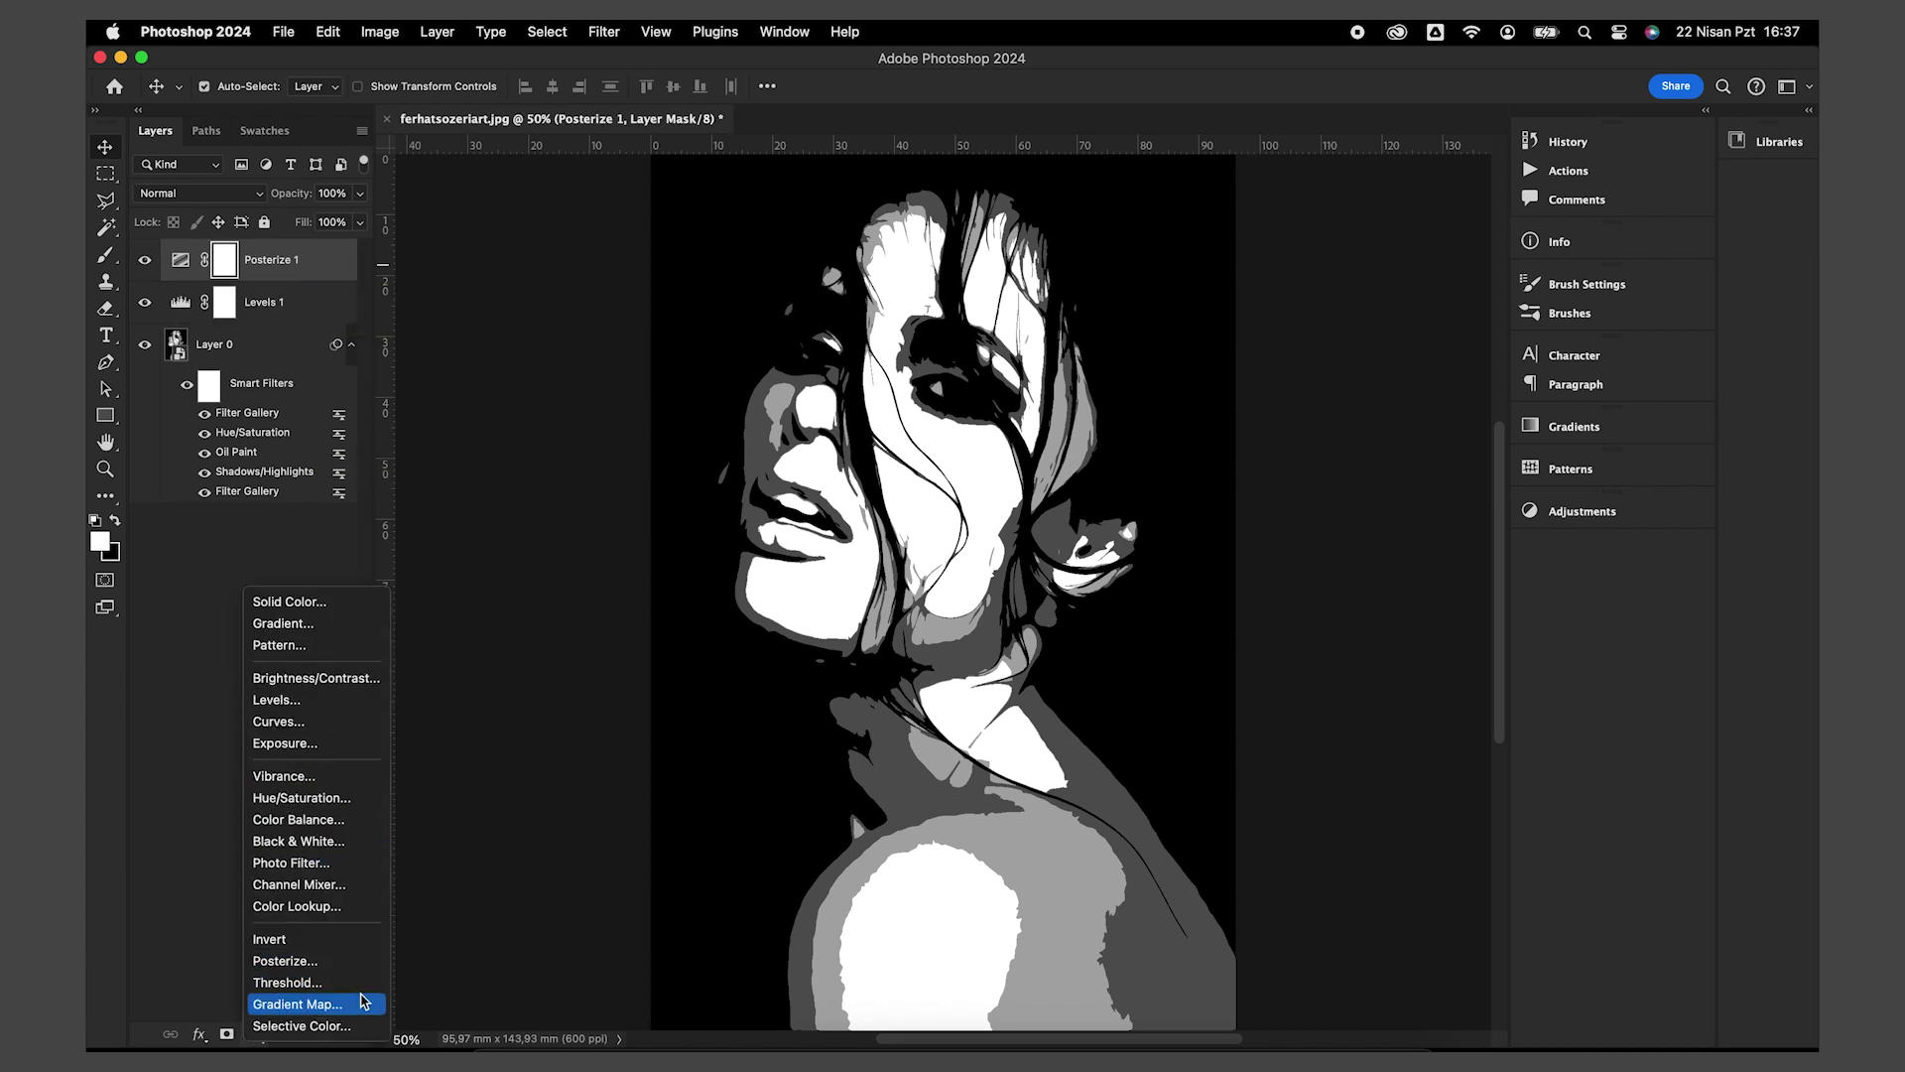
Step: Add a Gradient Map layer starting from the rainbow Basics preset gradient
click(297, 1004)
click(1394, 603)
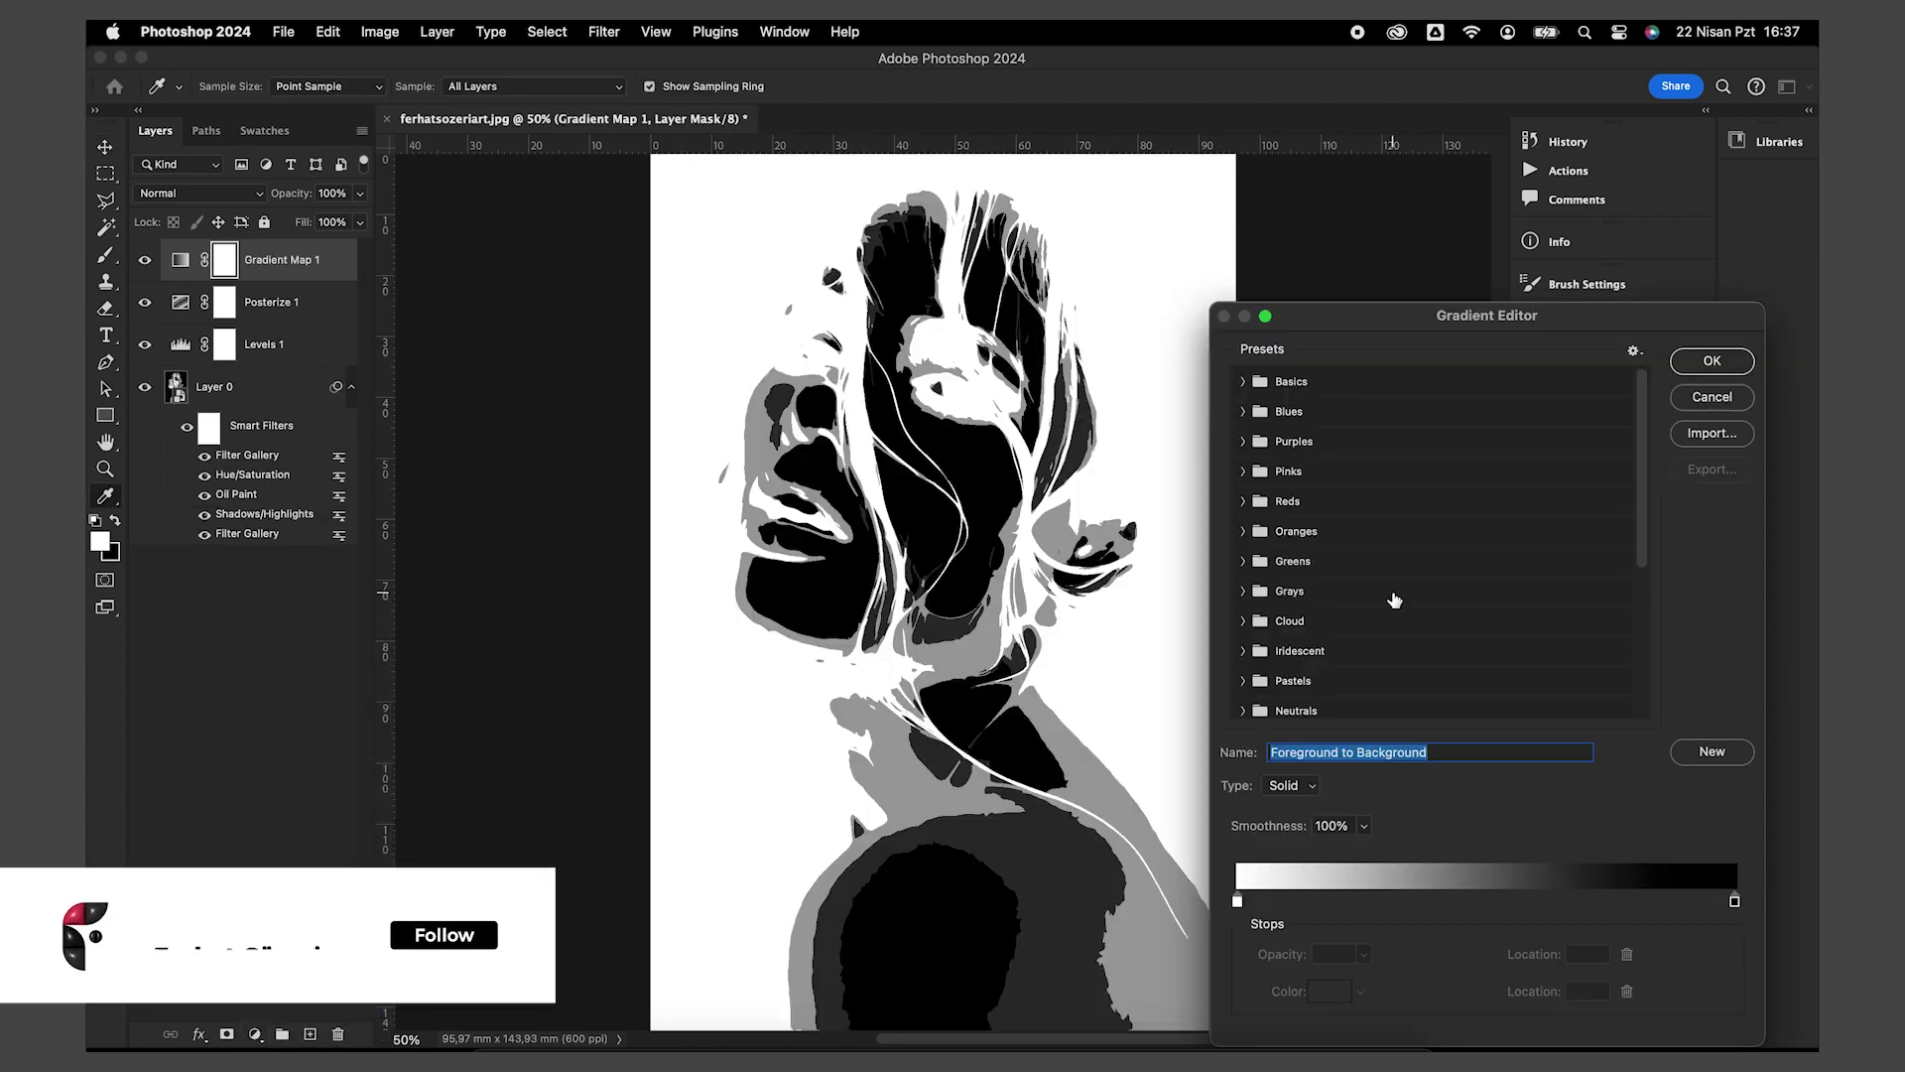
drag(1390, 303, 1174, 230)
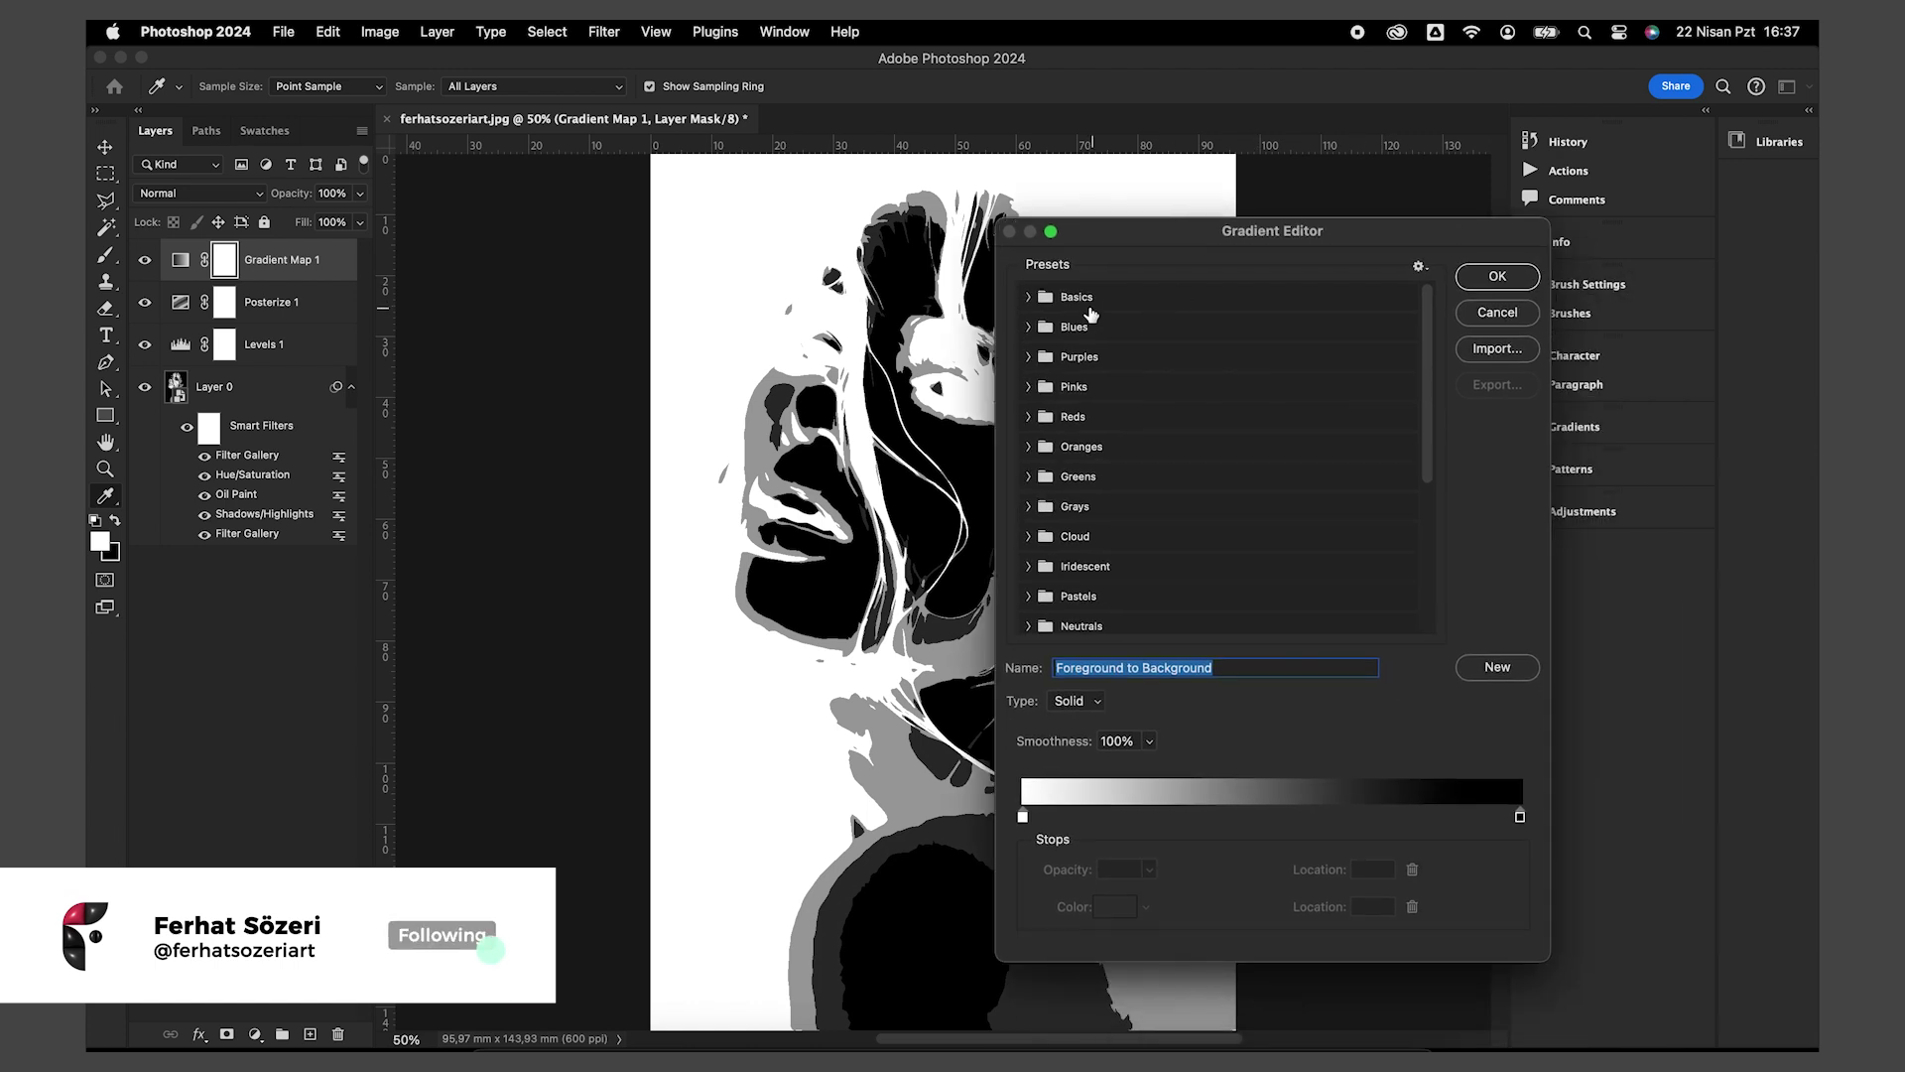
click(1059, 296)
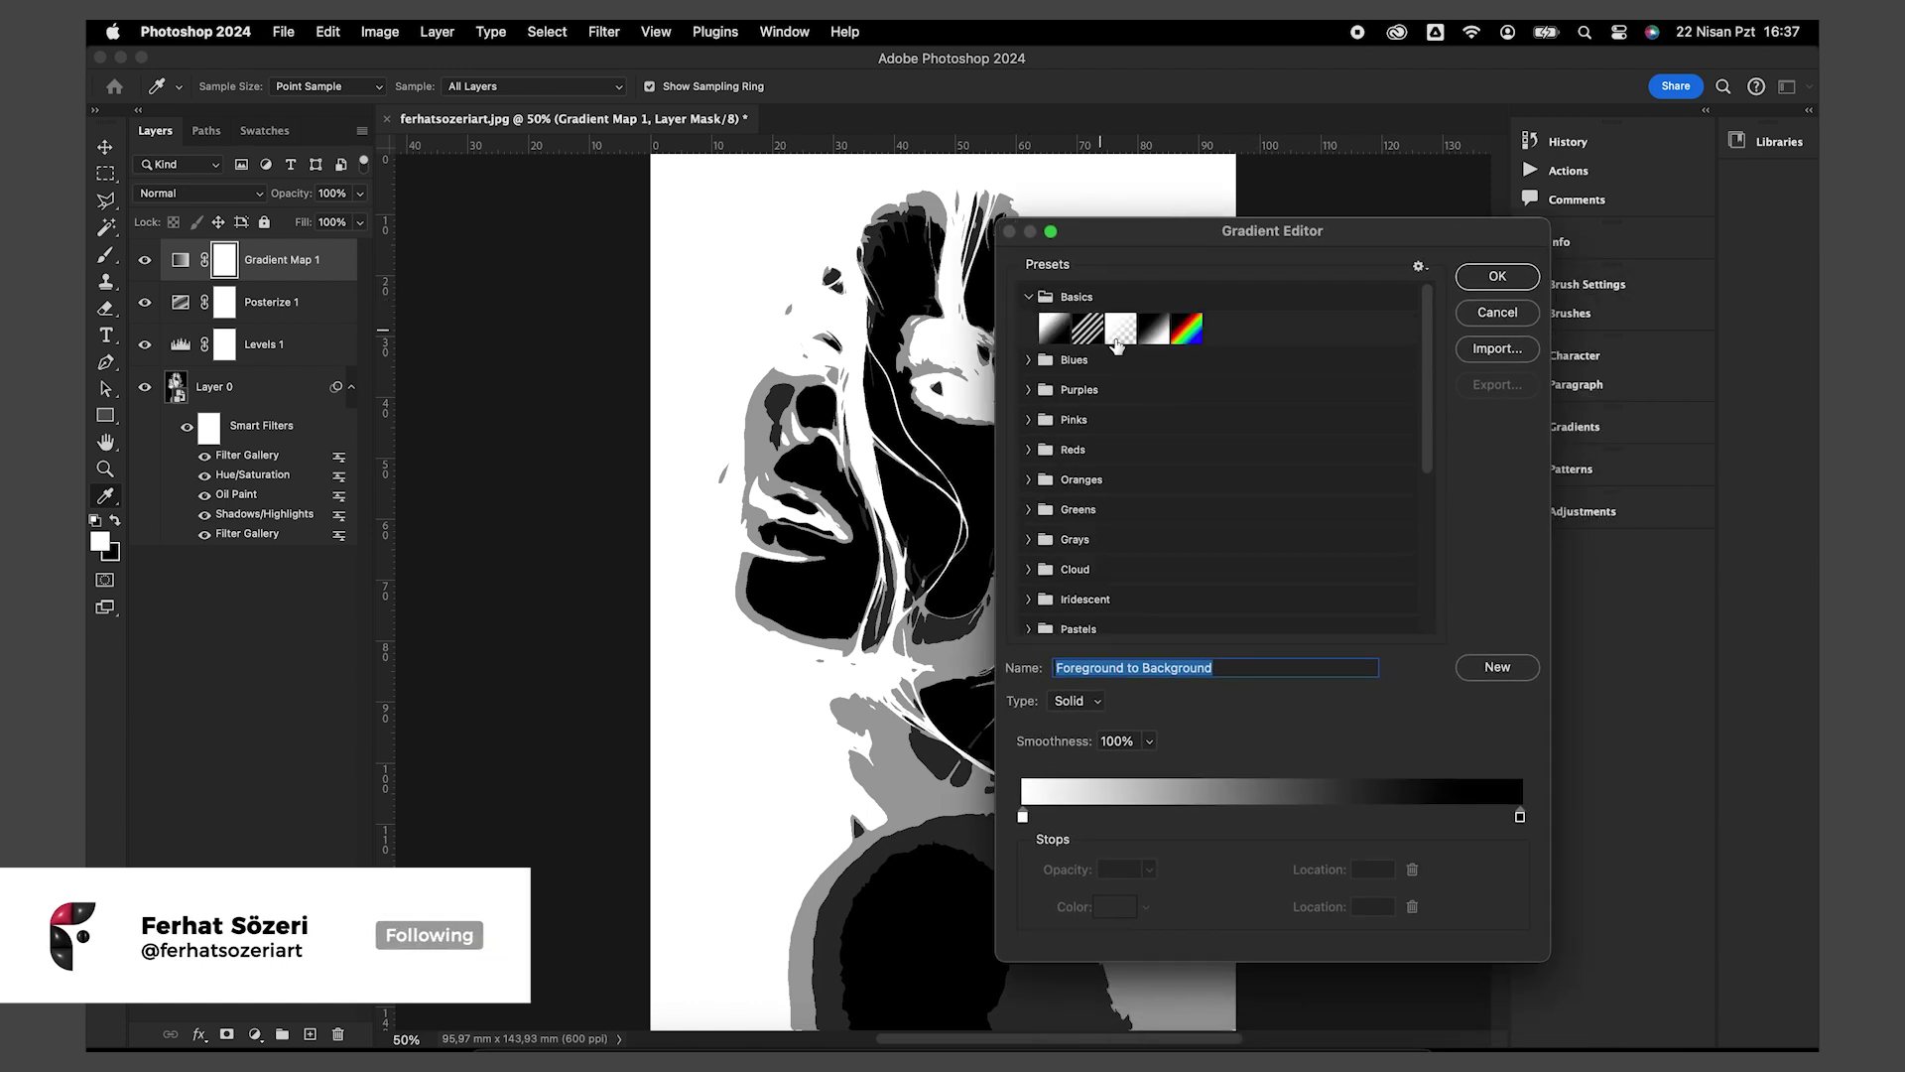
click(1188, 332)
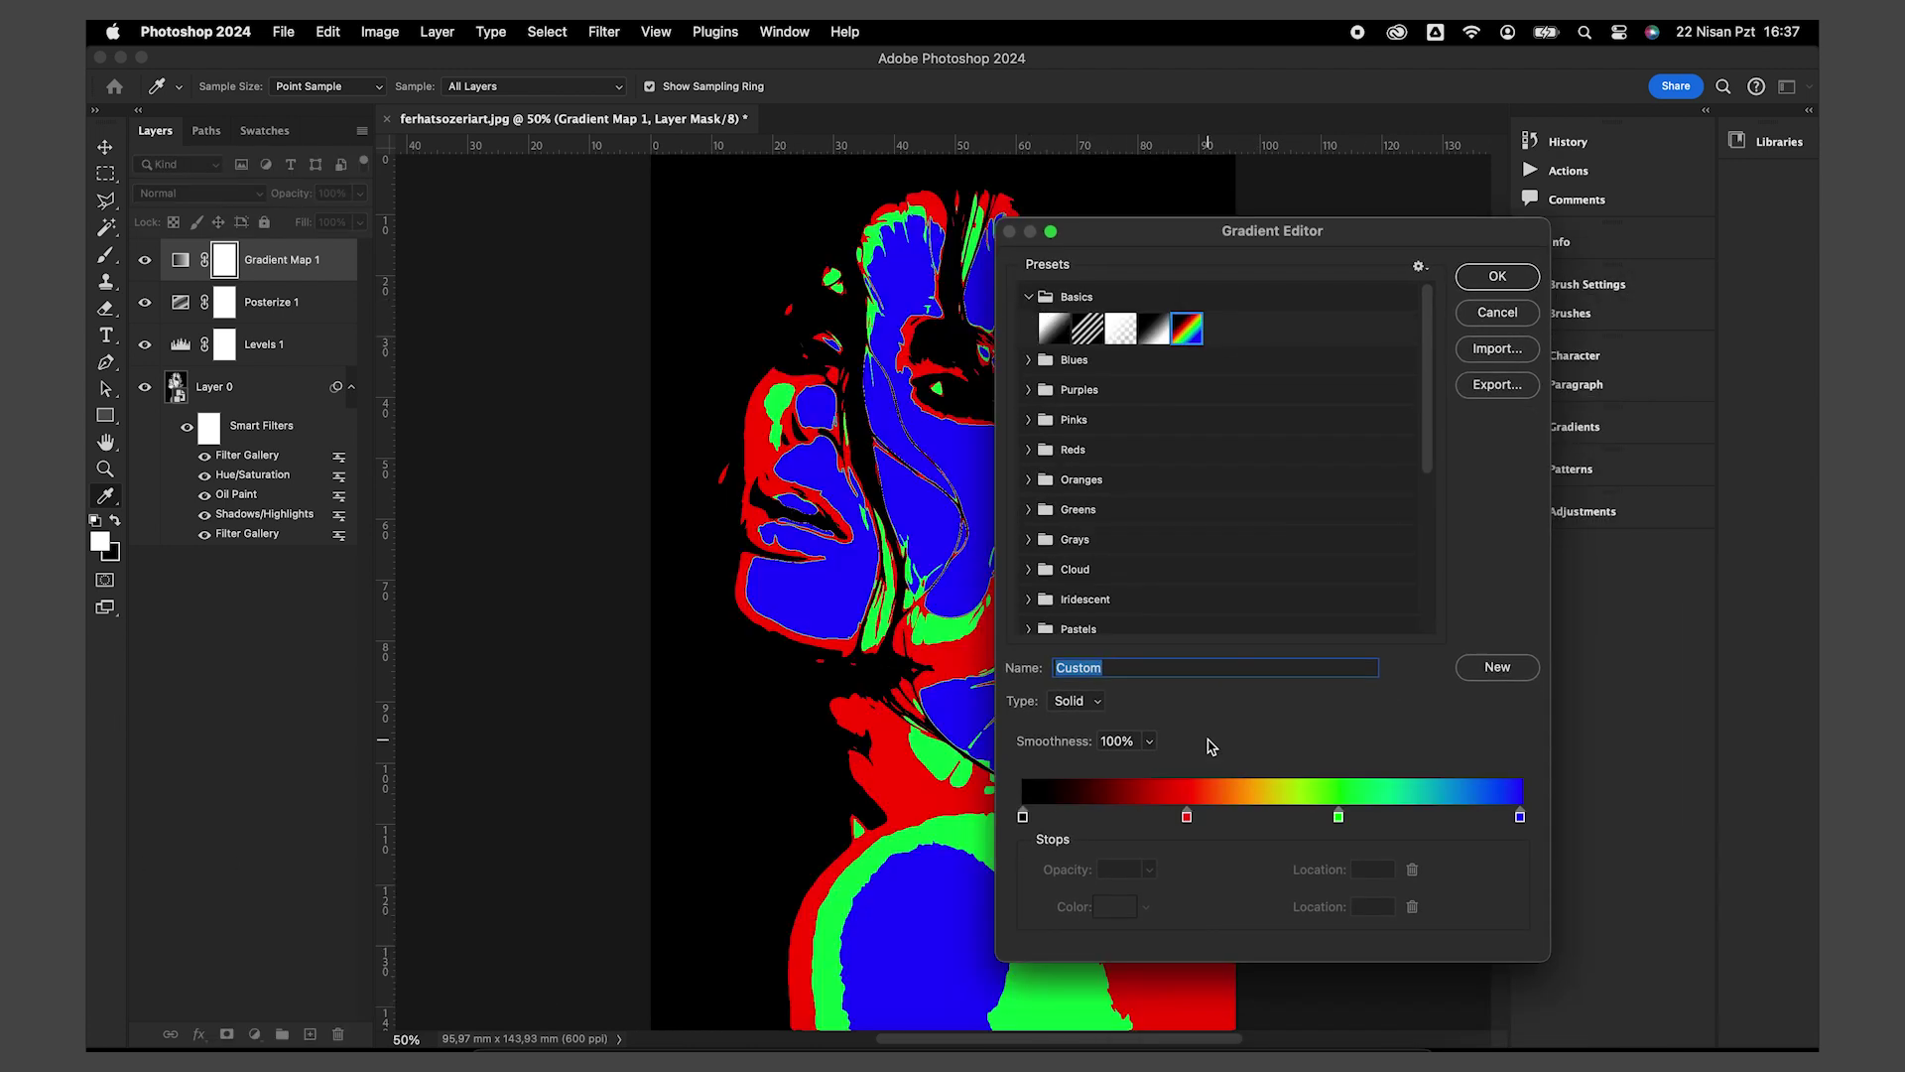
Step: Set the gradient stops to 000000, ff0000, 00ff00 and 0000ff and apply it
double_click(1023, 816)
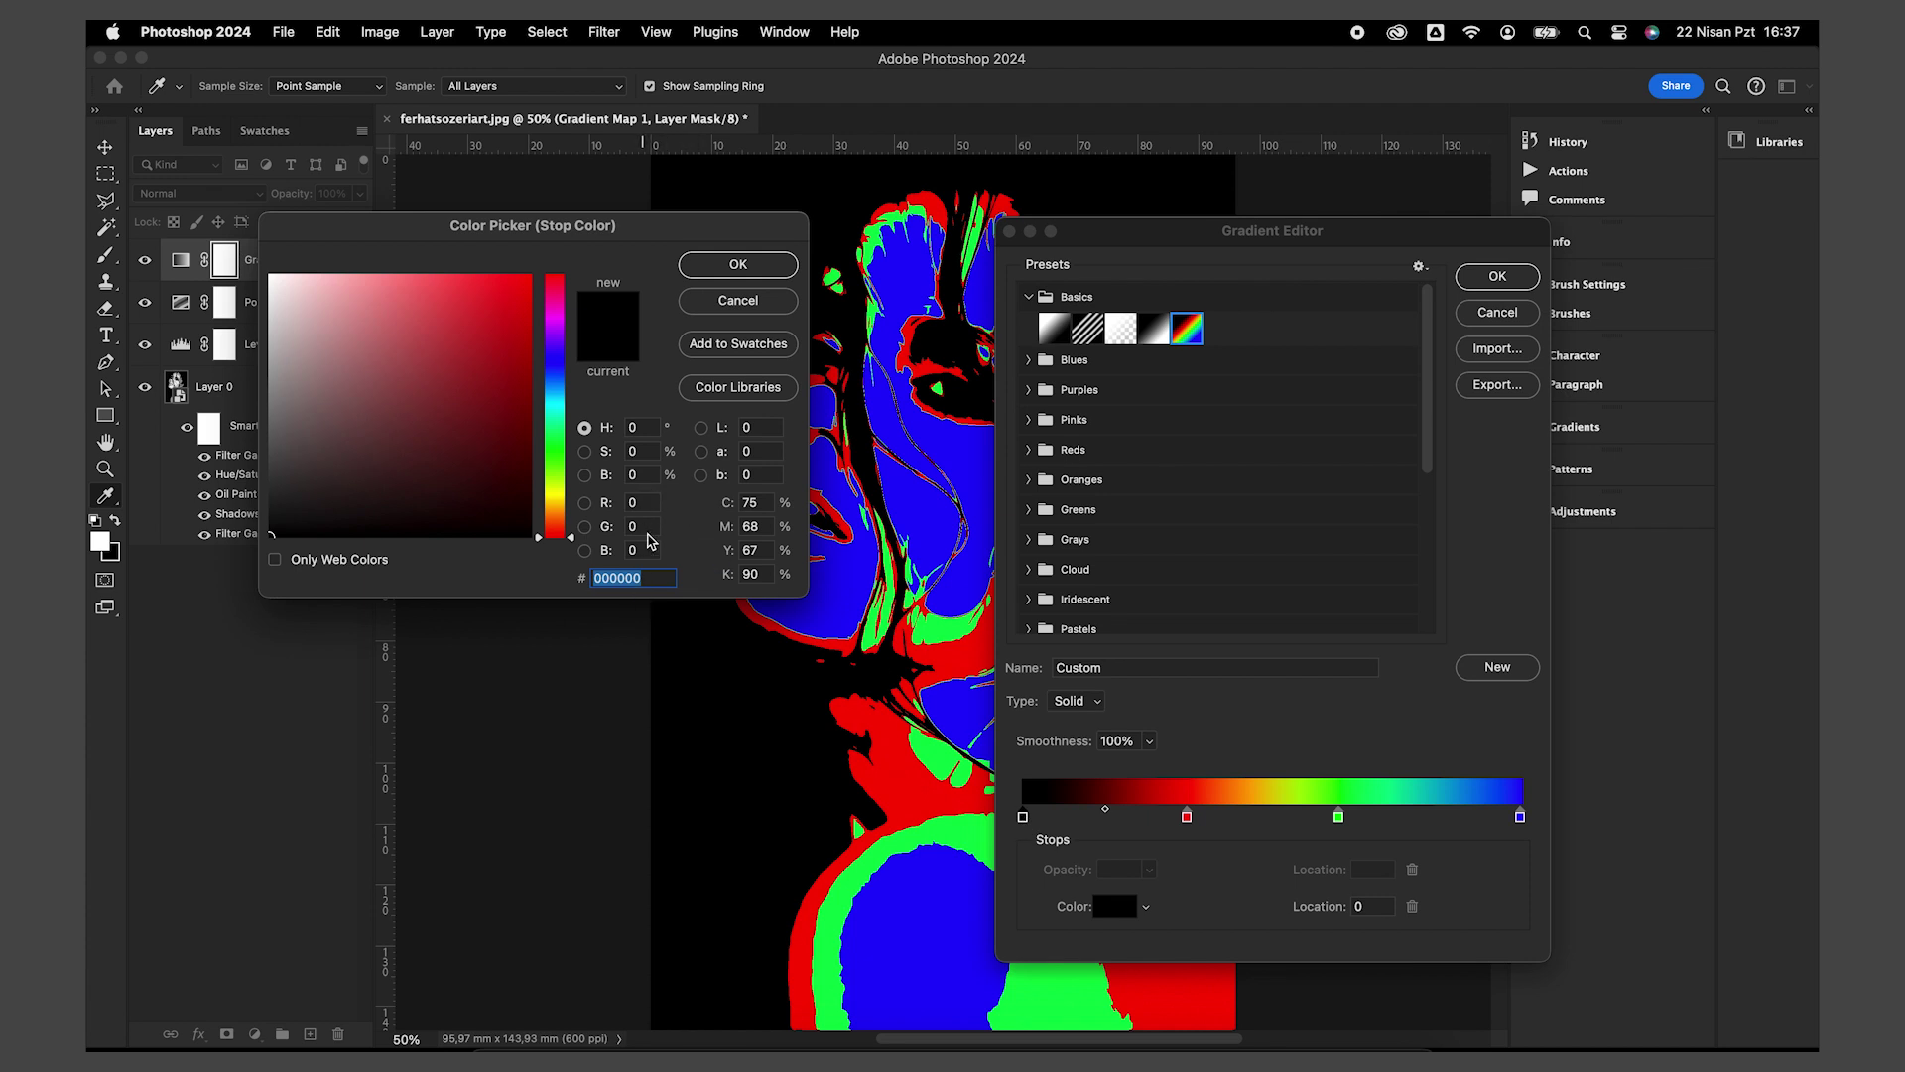
click(1187, 817)
double_click(1187, 817)
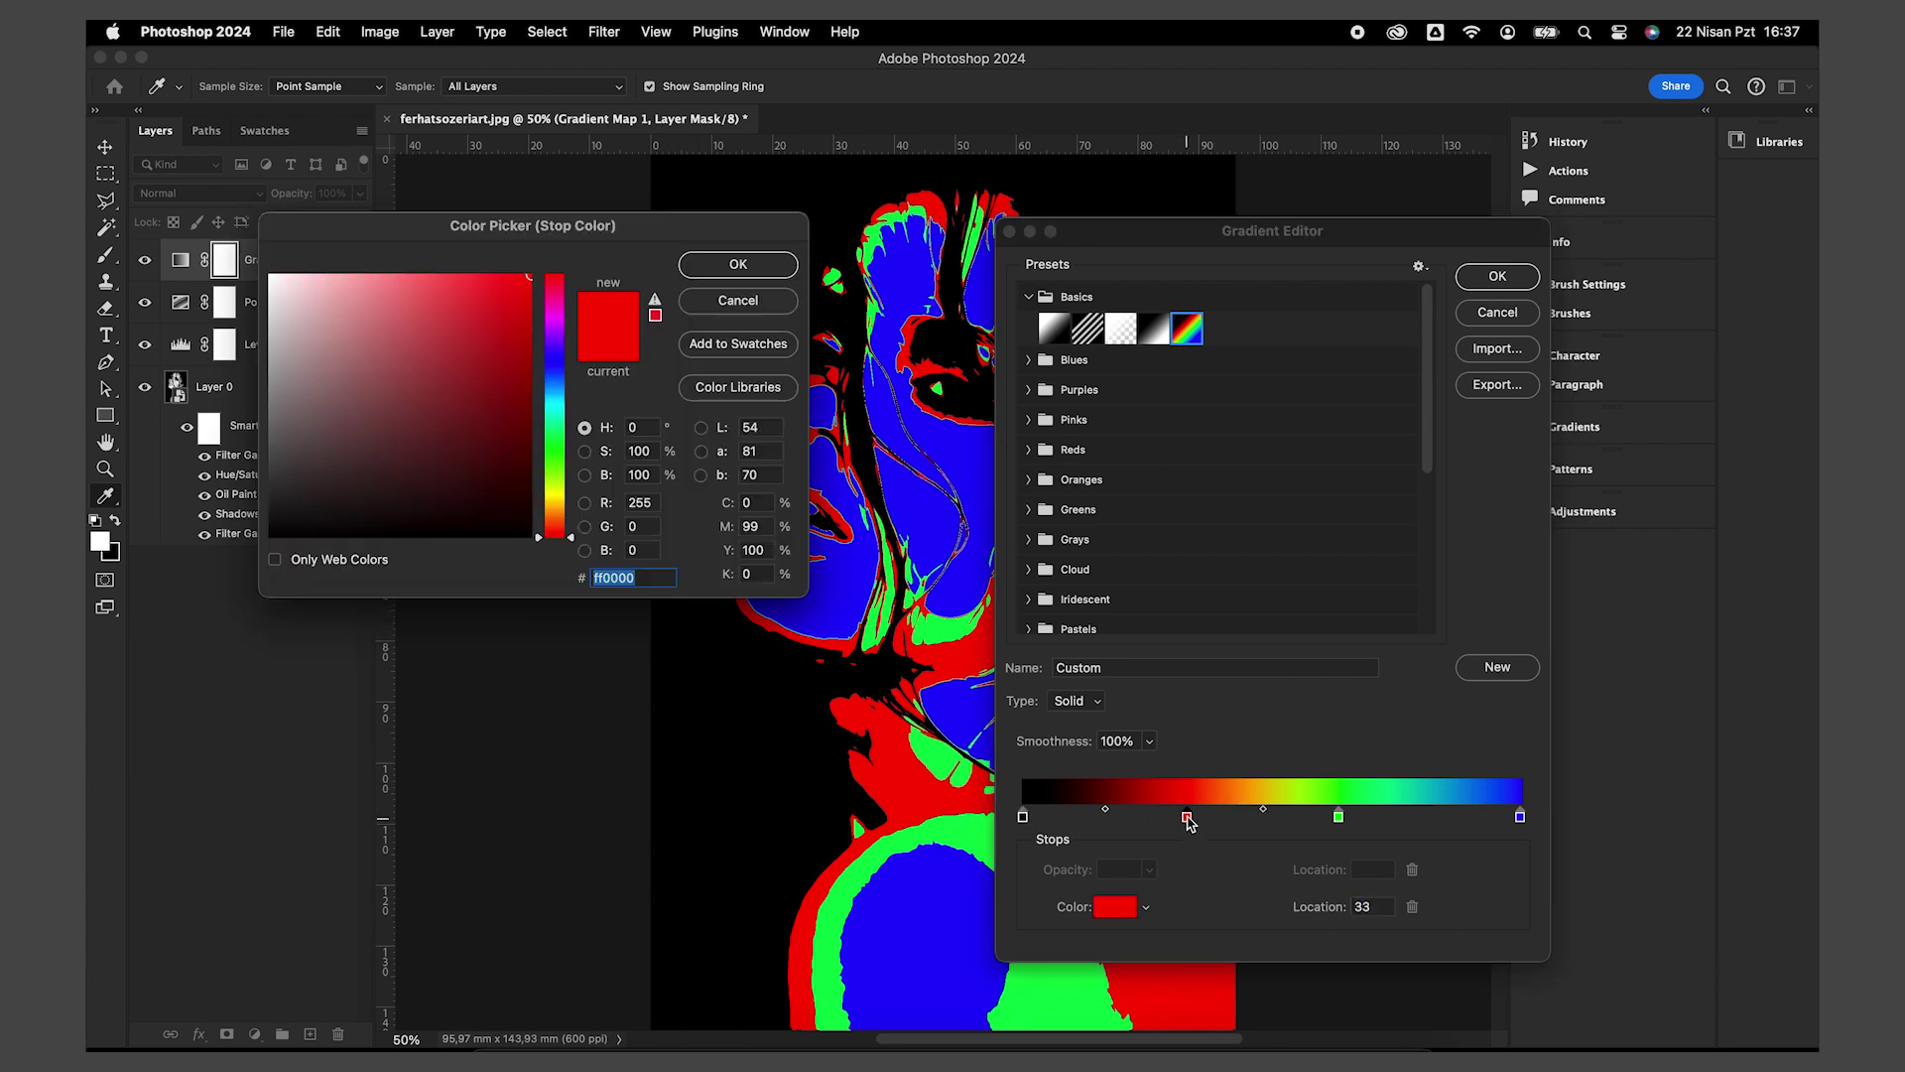
double_click(650, 501)
key(Return)
double_click(1339, 816)
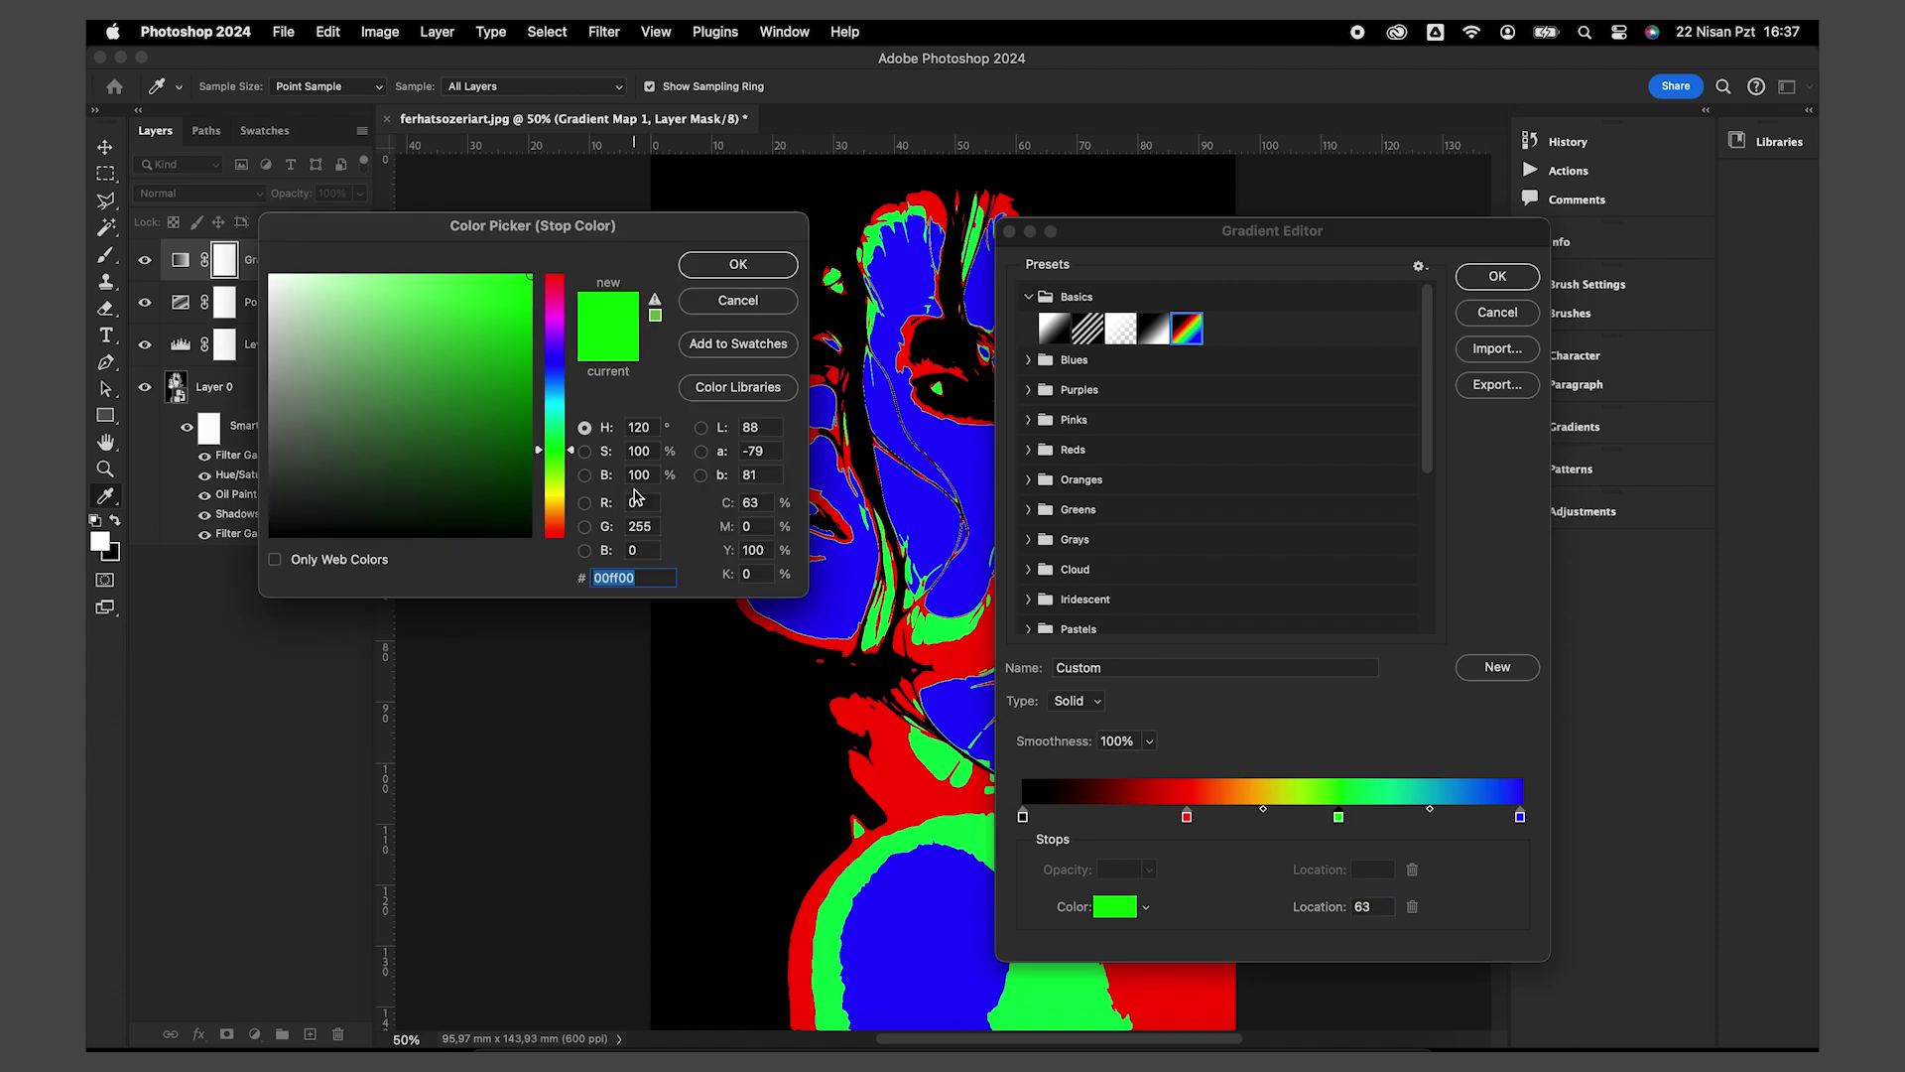
key(Return)
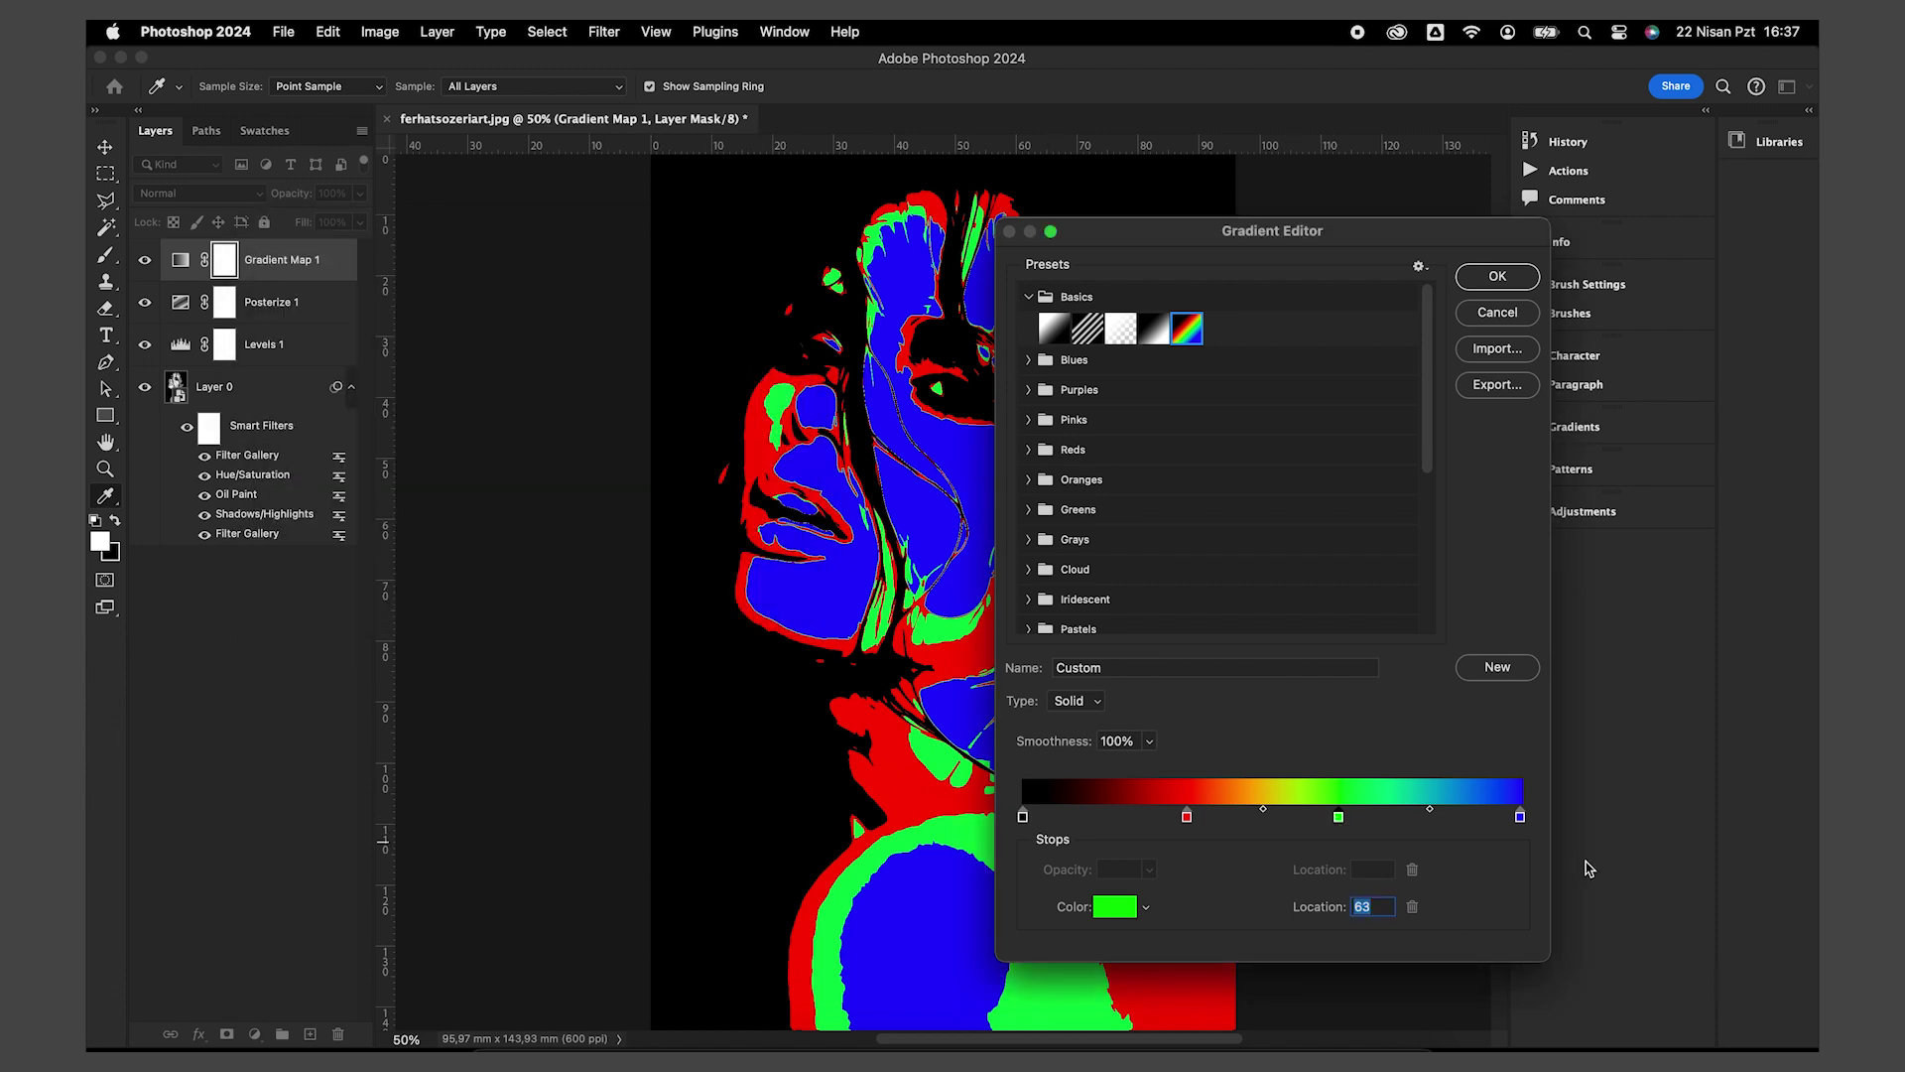
double_click(1520, 817)
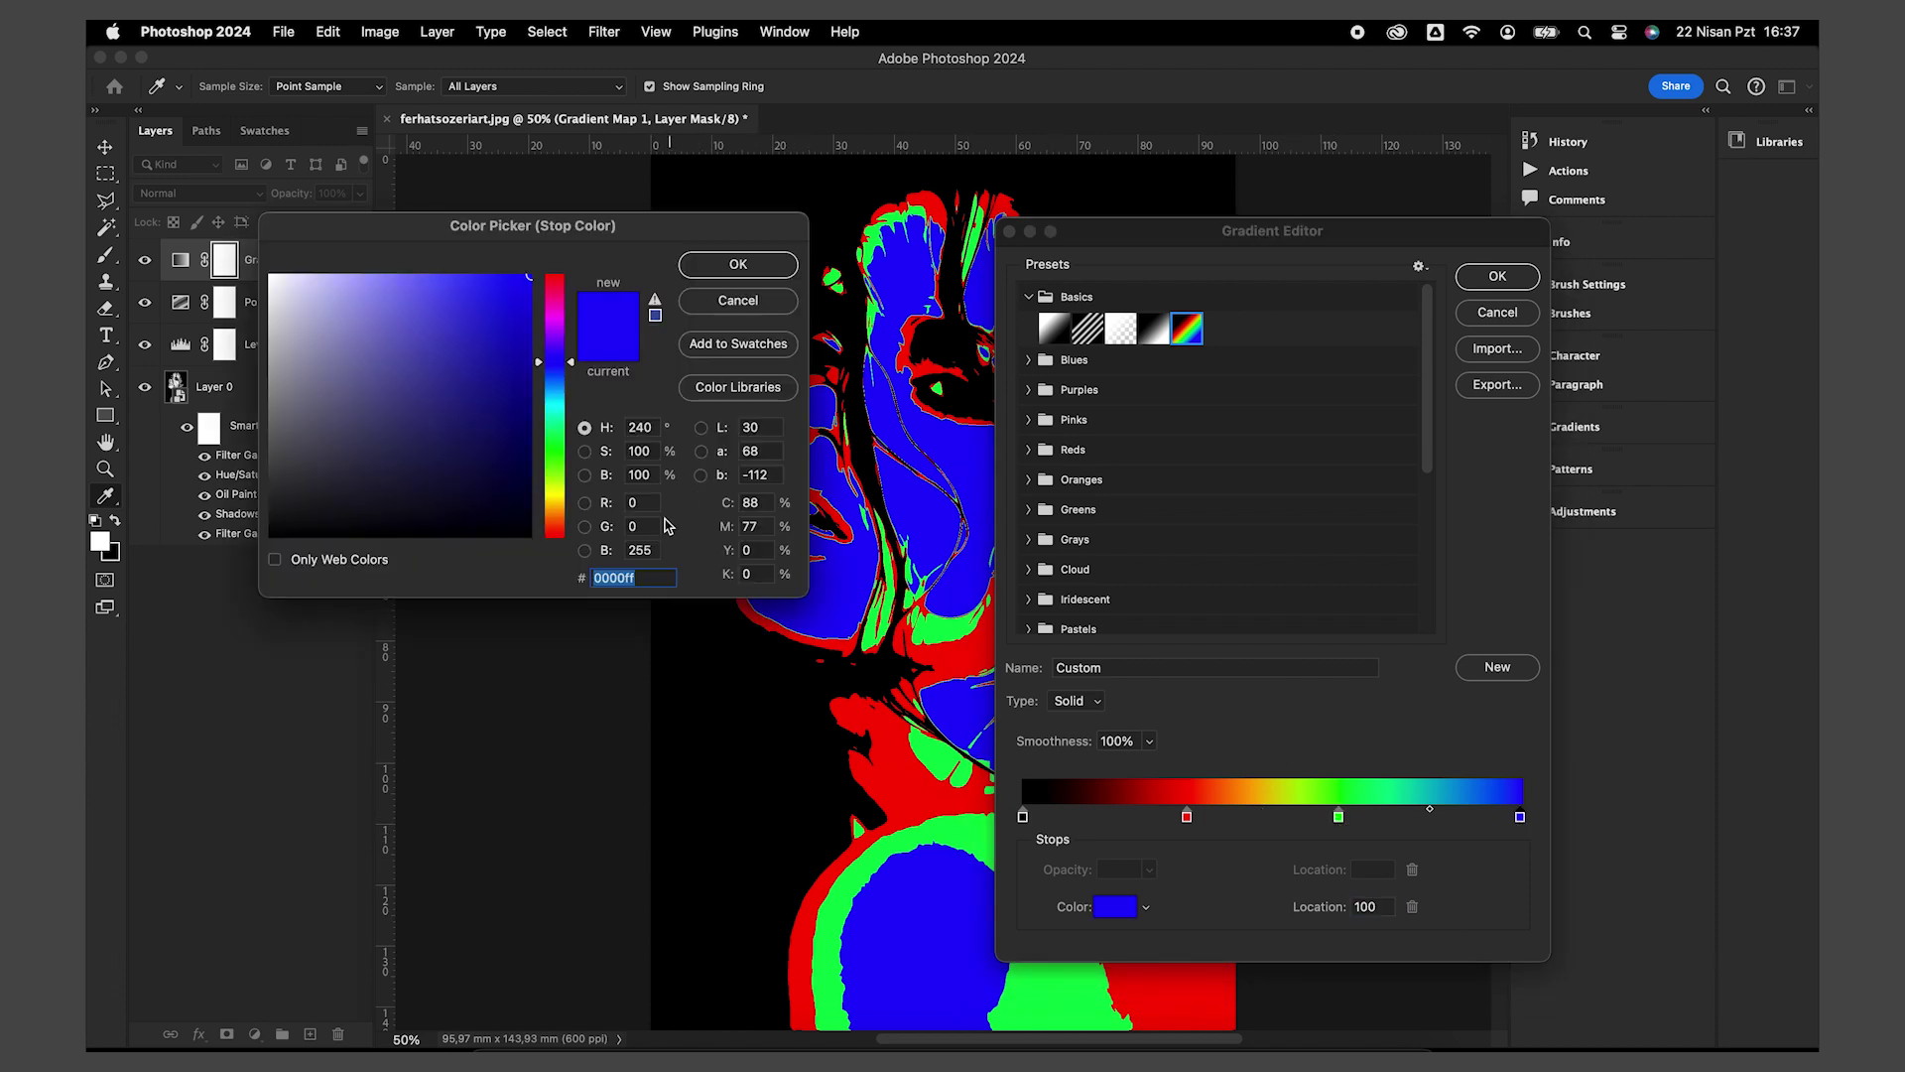
click(653, 550)
click(746, 270)
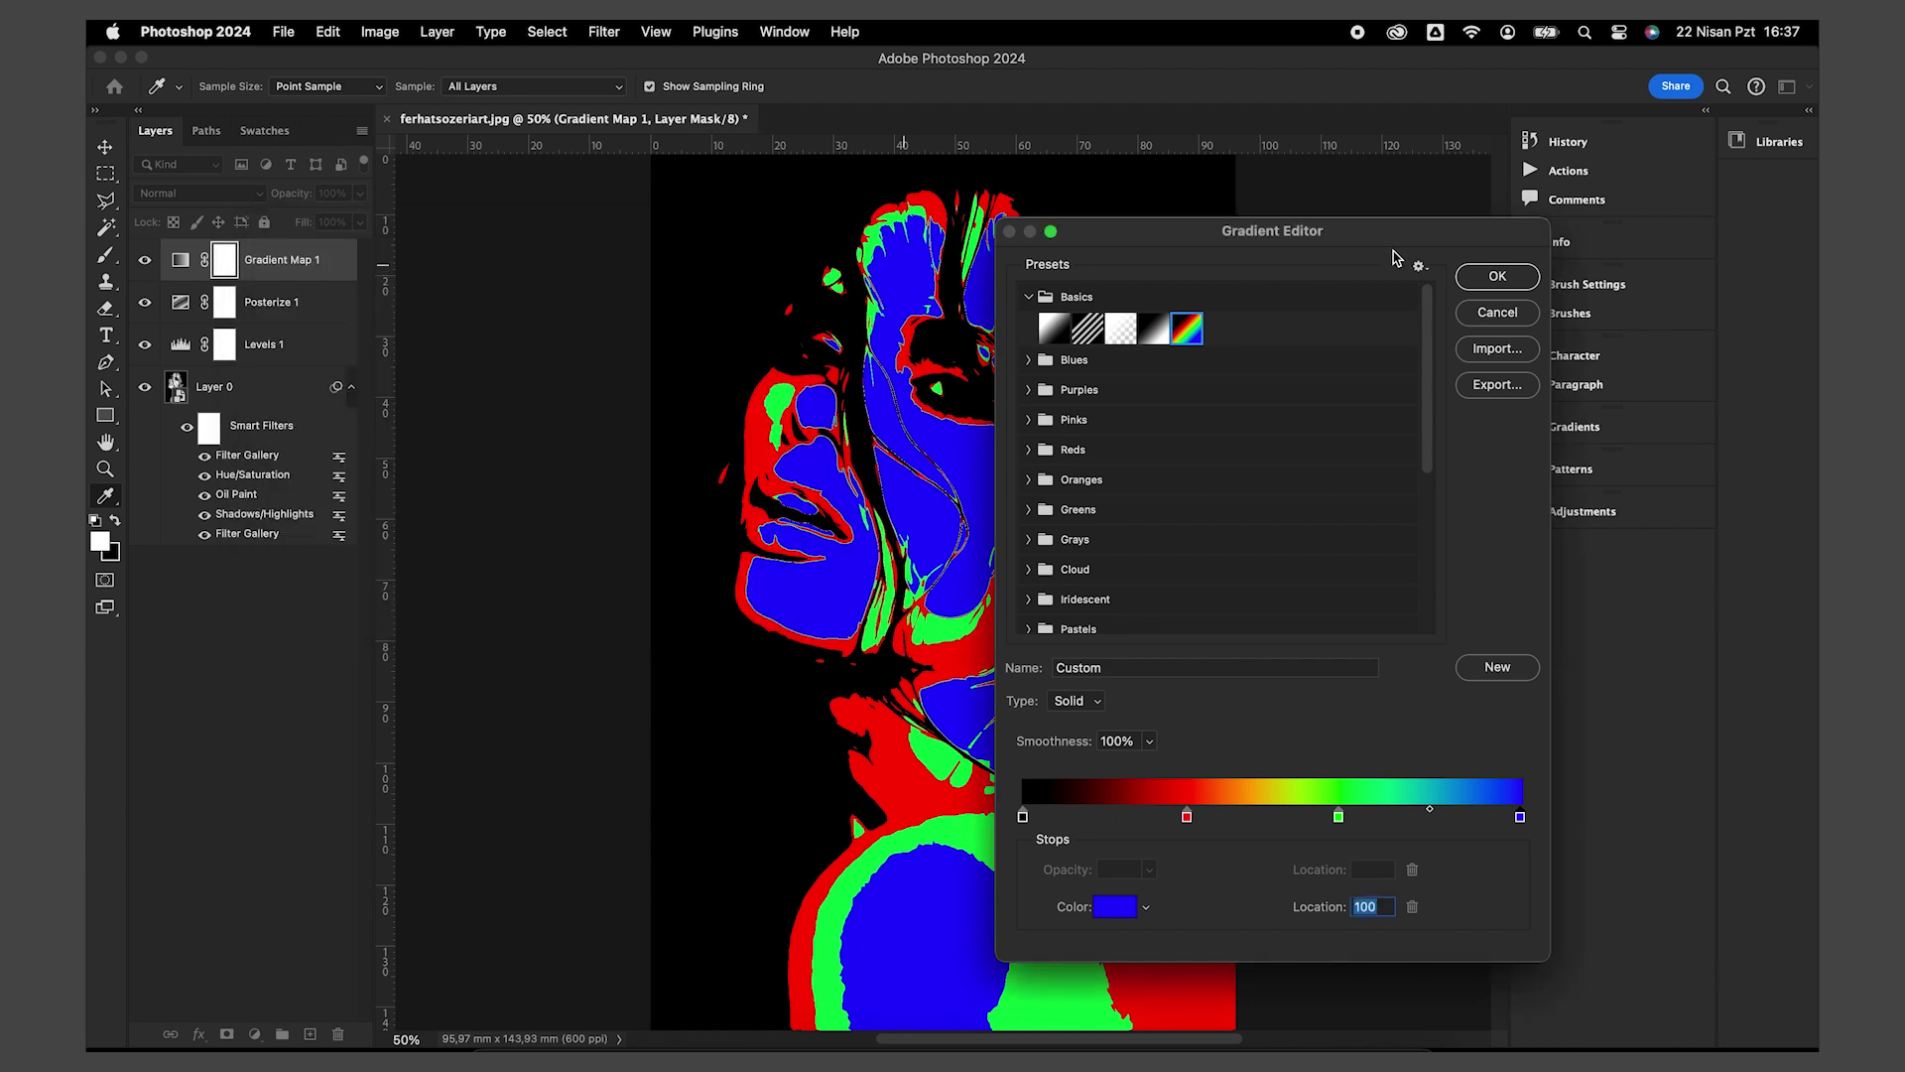
click(1487, 277)
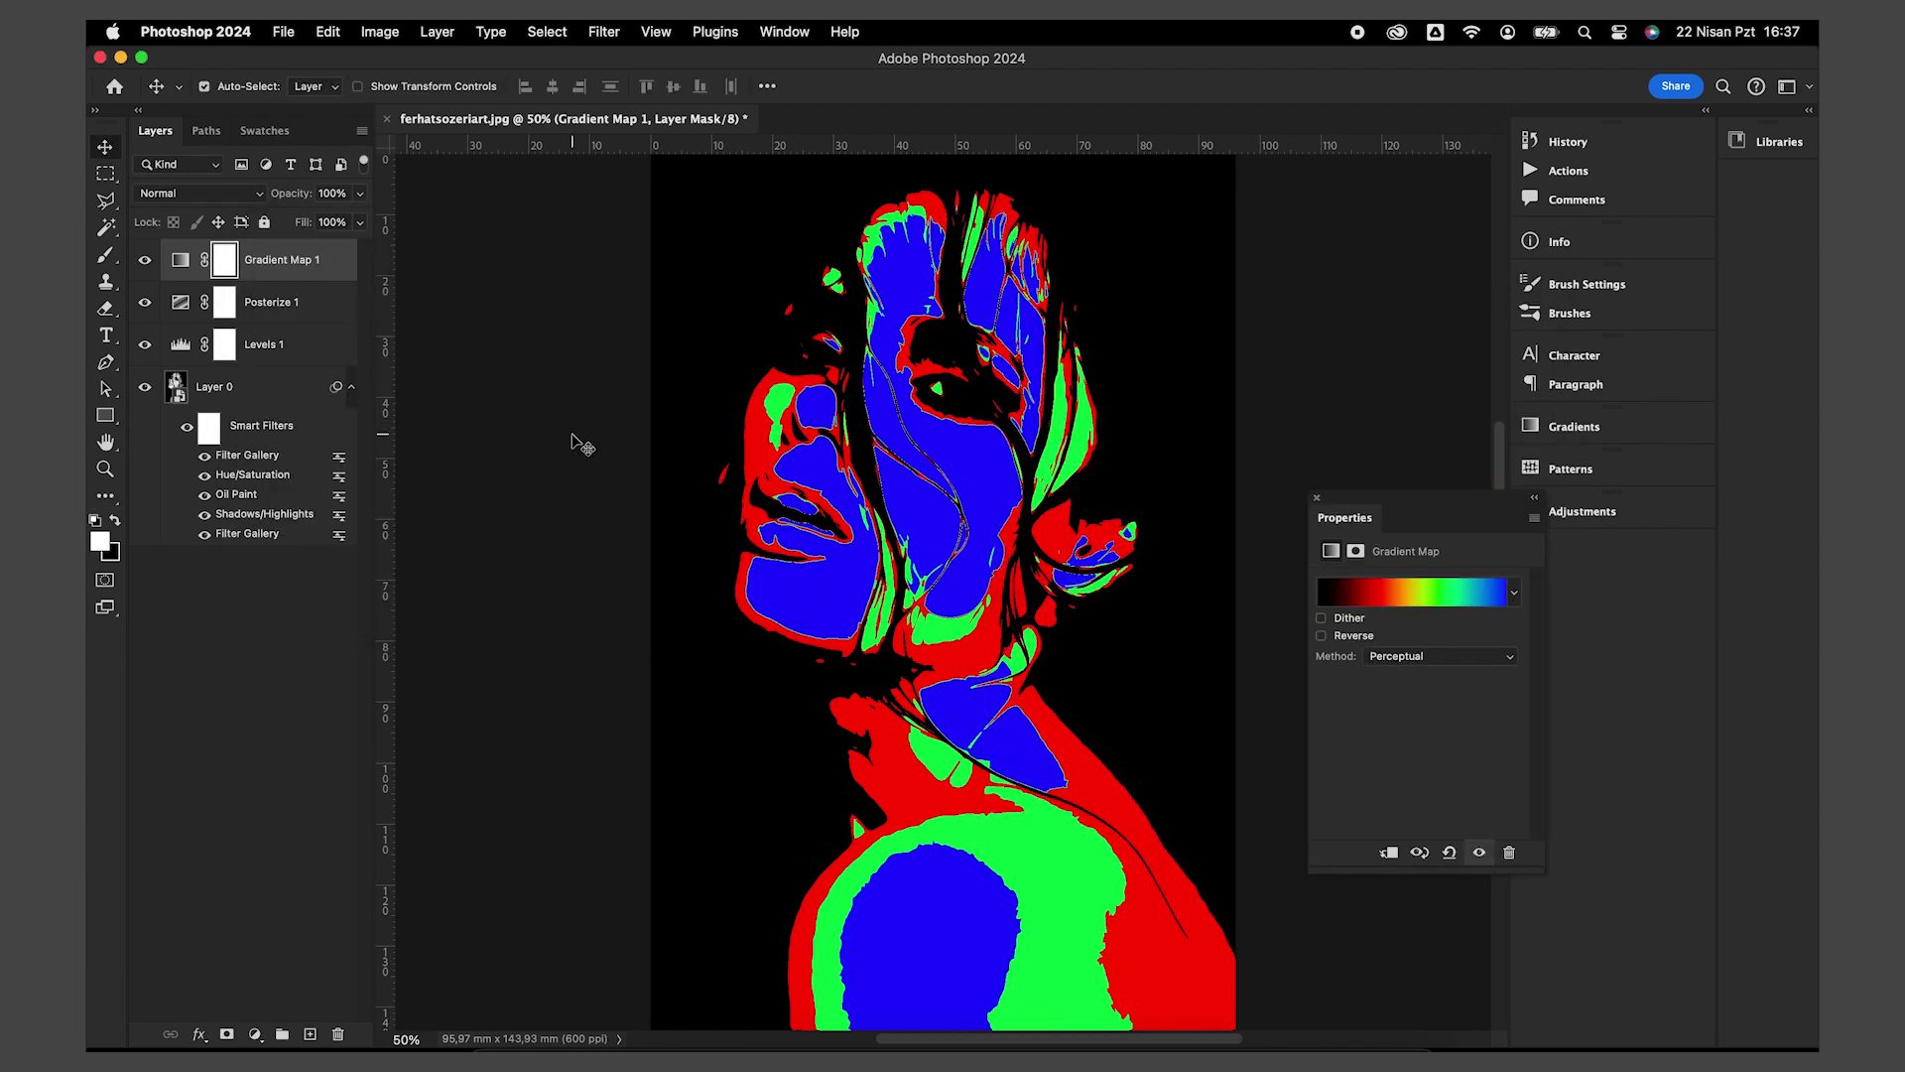
key(super+Tab)
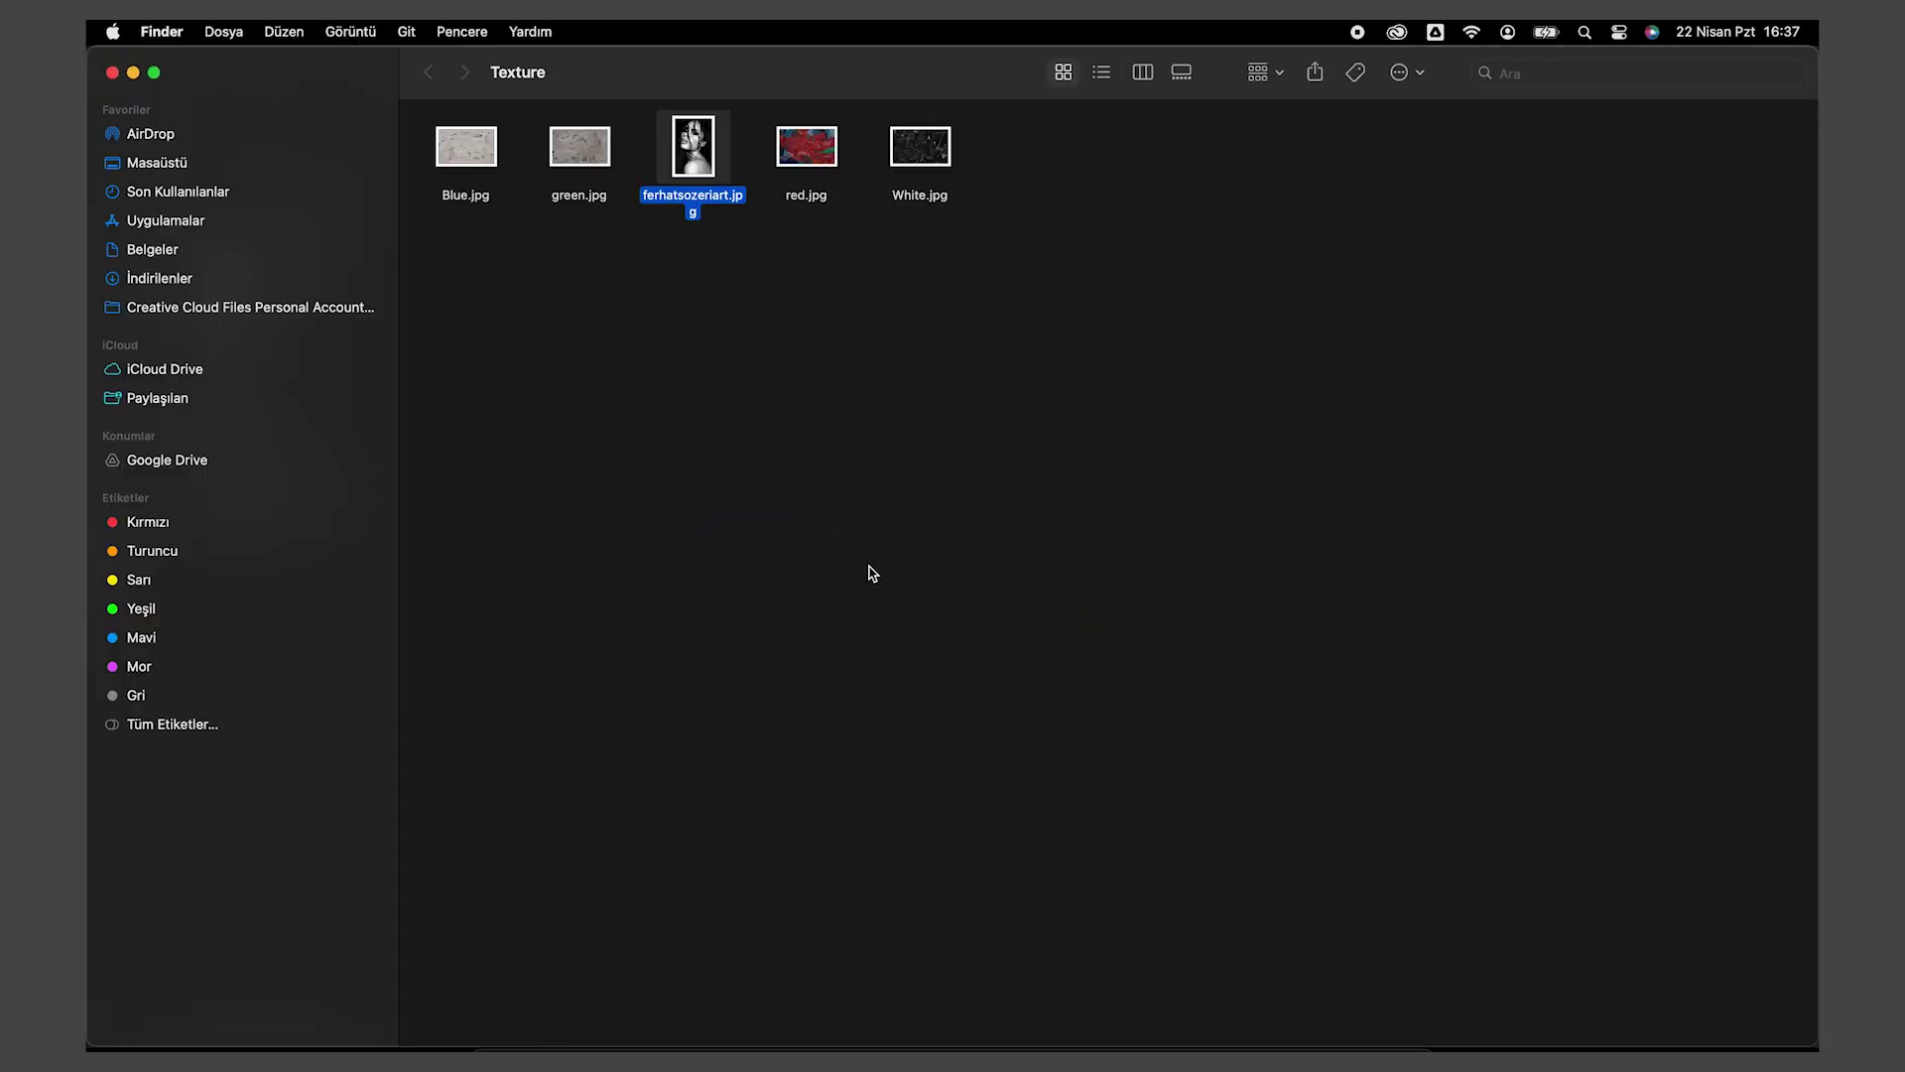
Step: Select White, red, green and Blue.jpg in Texture and drop them onto the portrait canvas
click(940, 161)
super+click(833, 174)
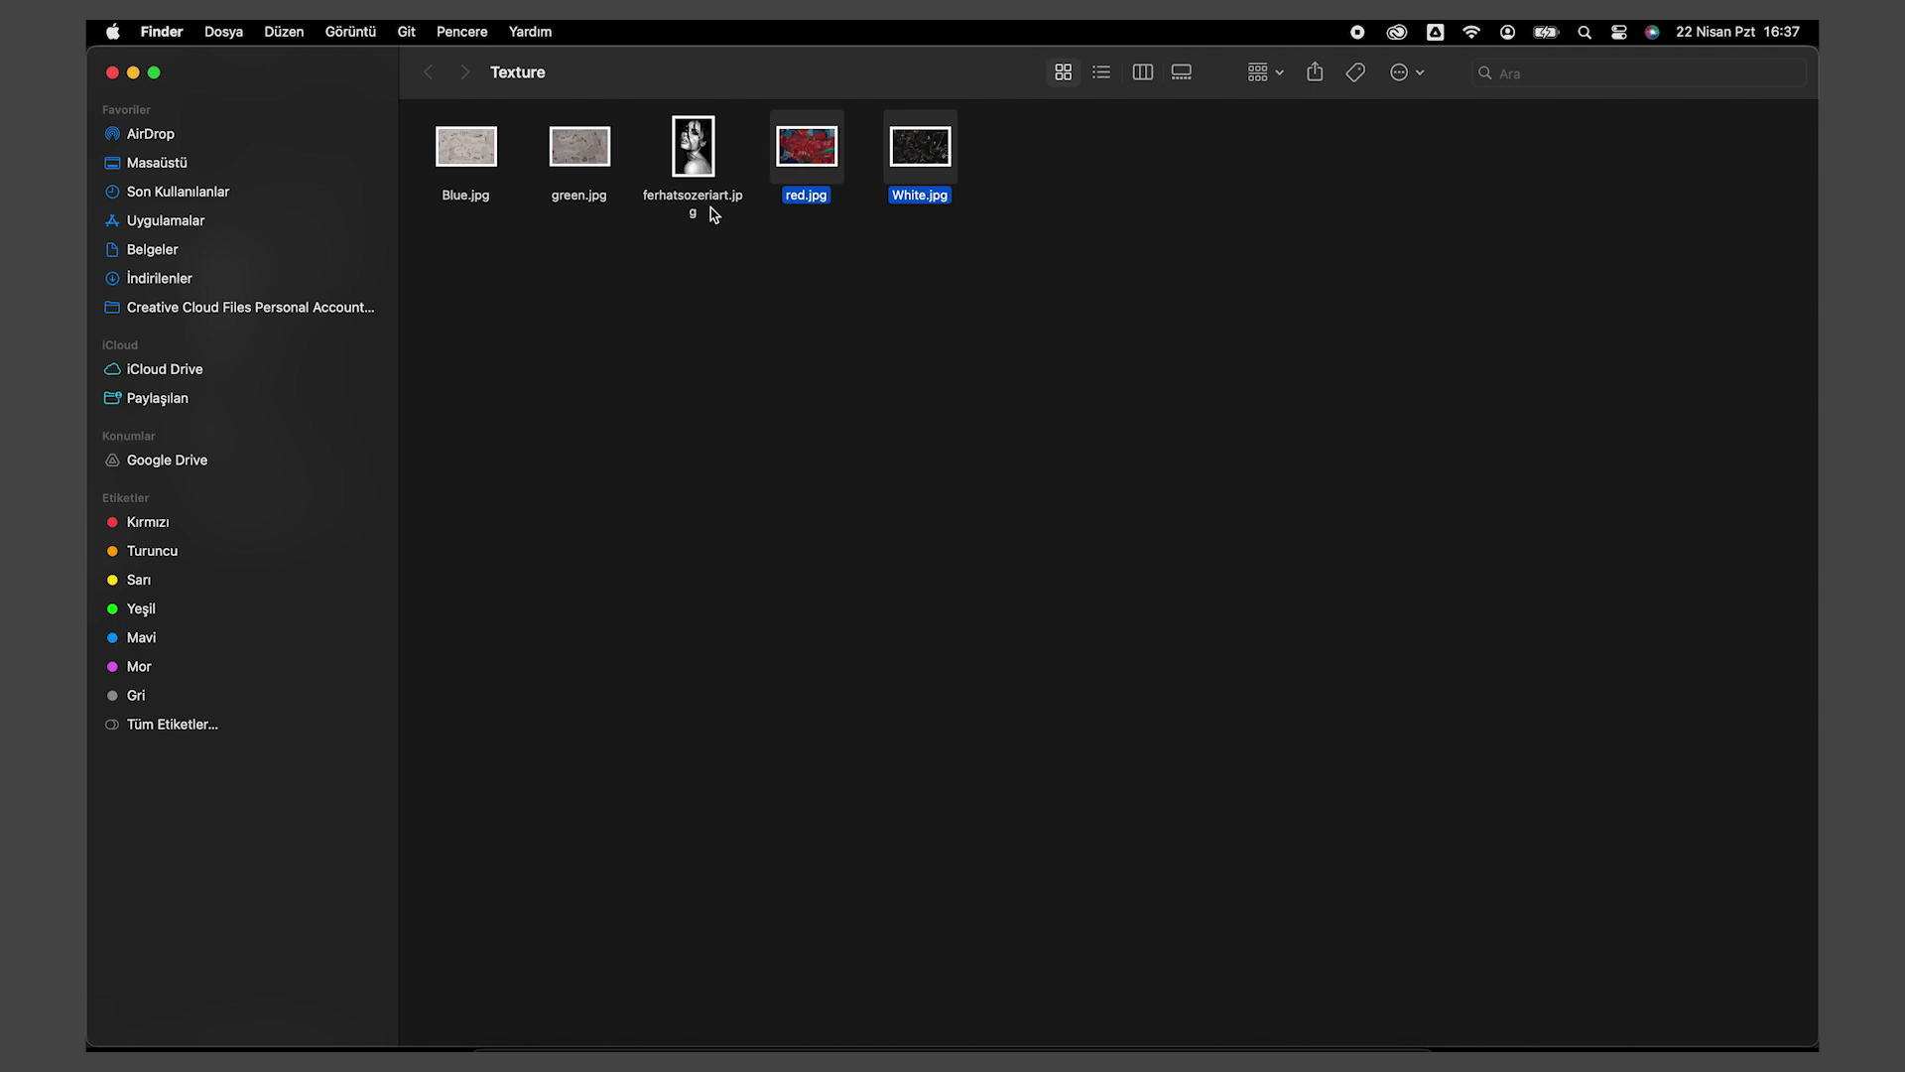
super+click(584, 199)
super+click(466, 169)
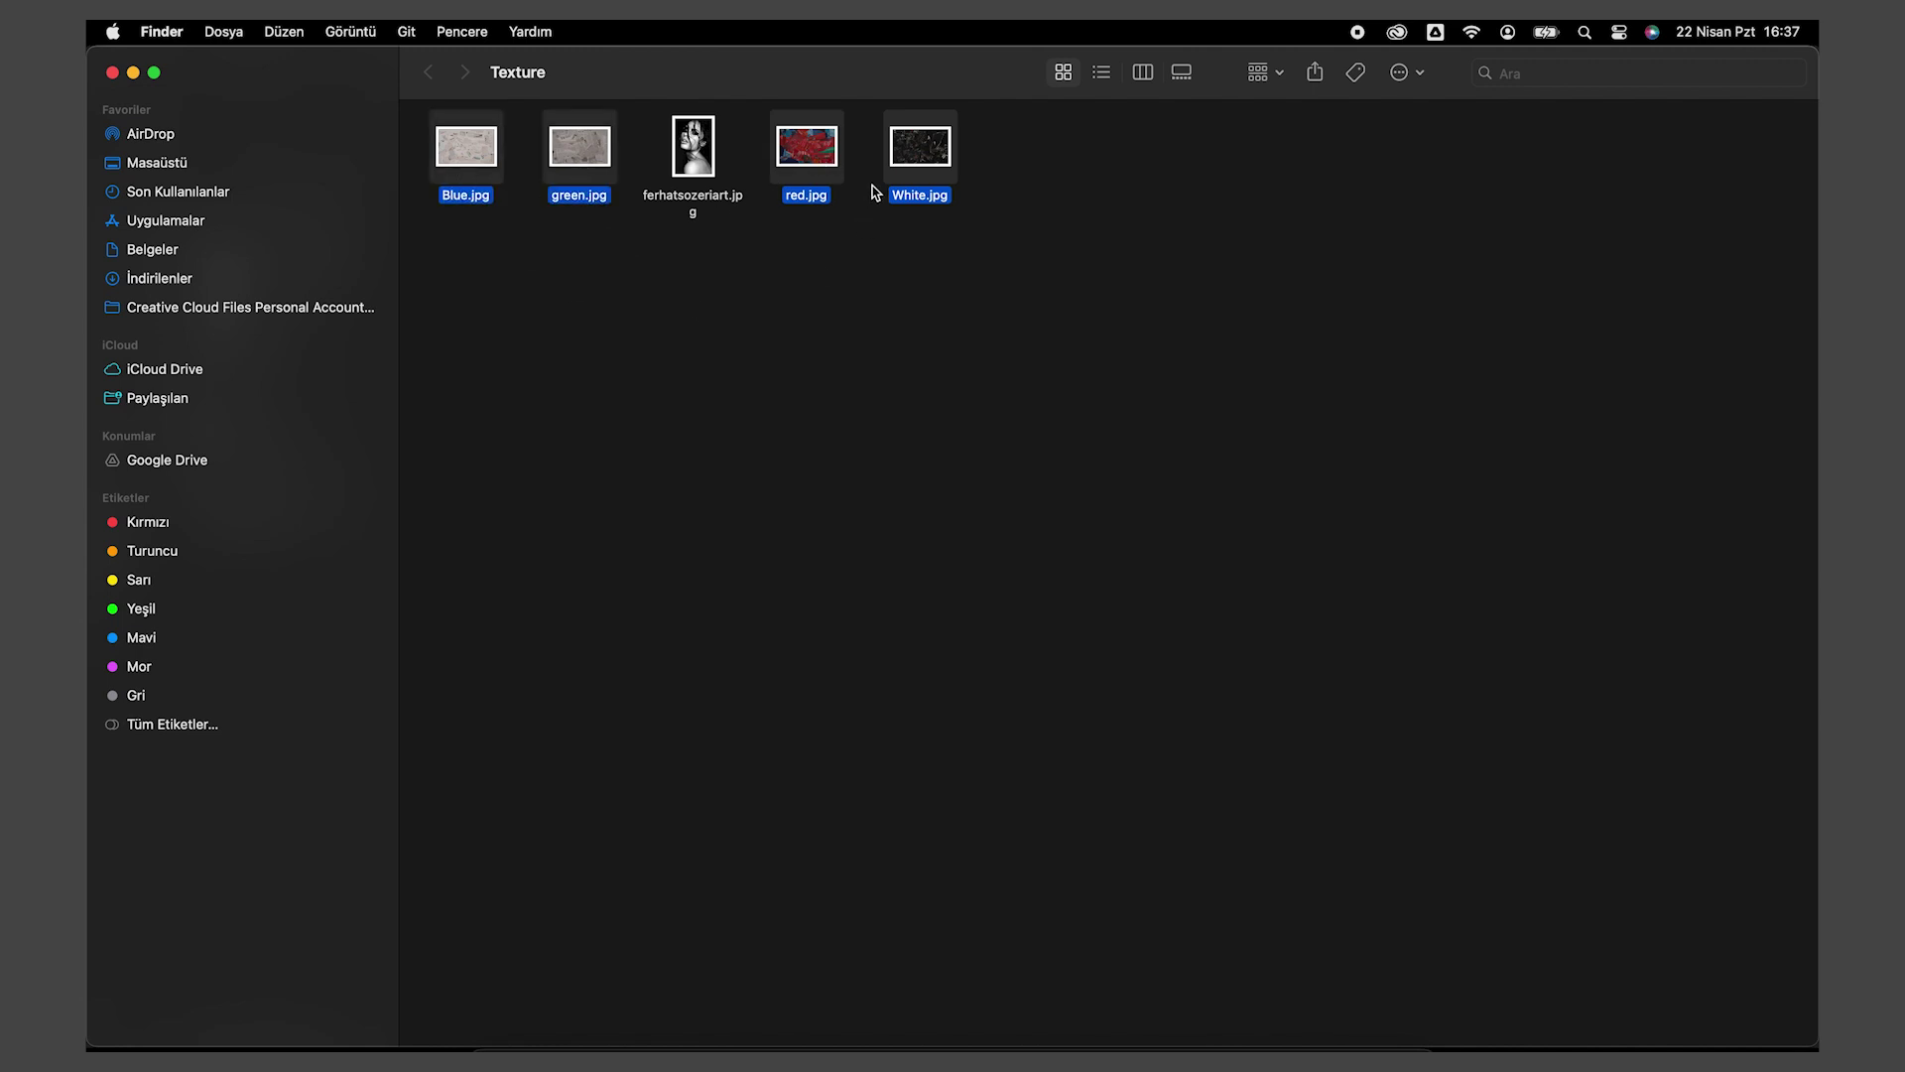
drag(919, 159, 903, 516)
key(super+Tab)
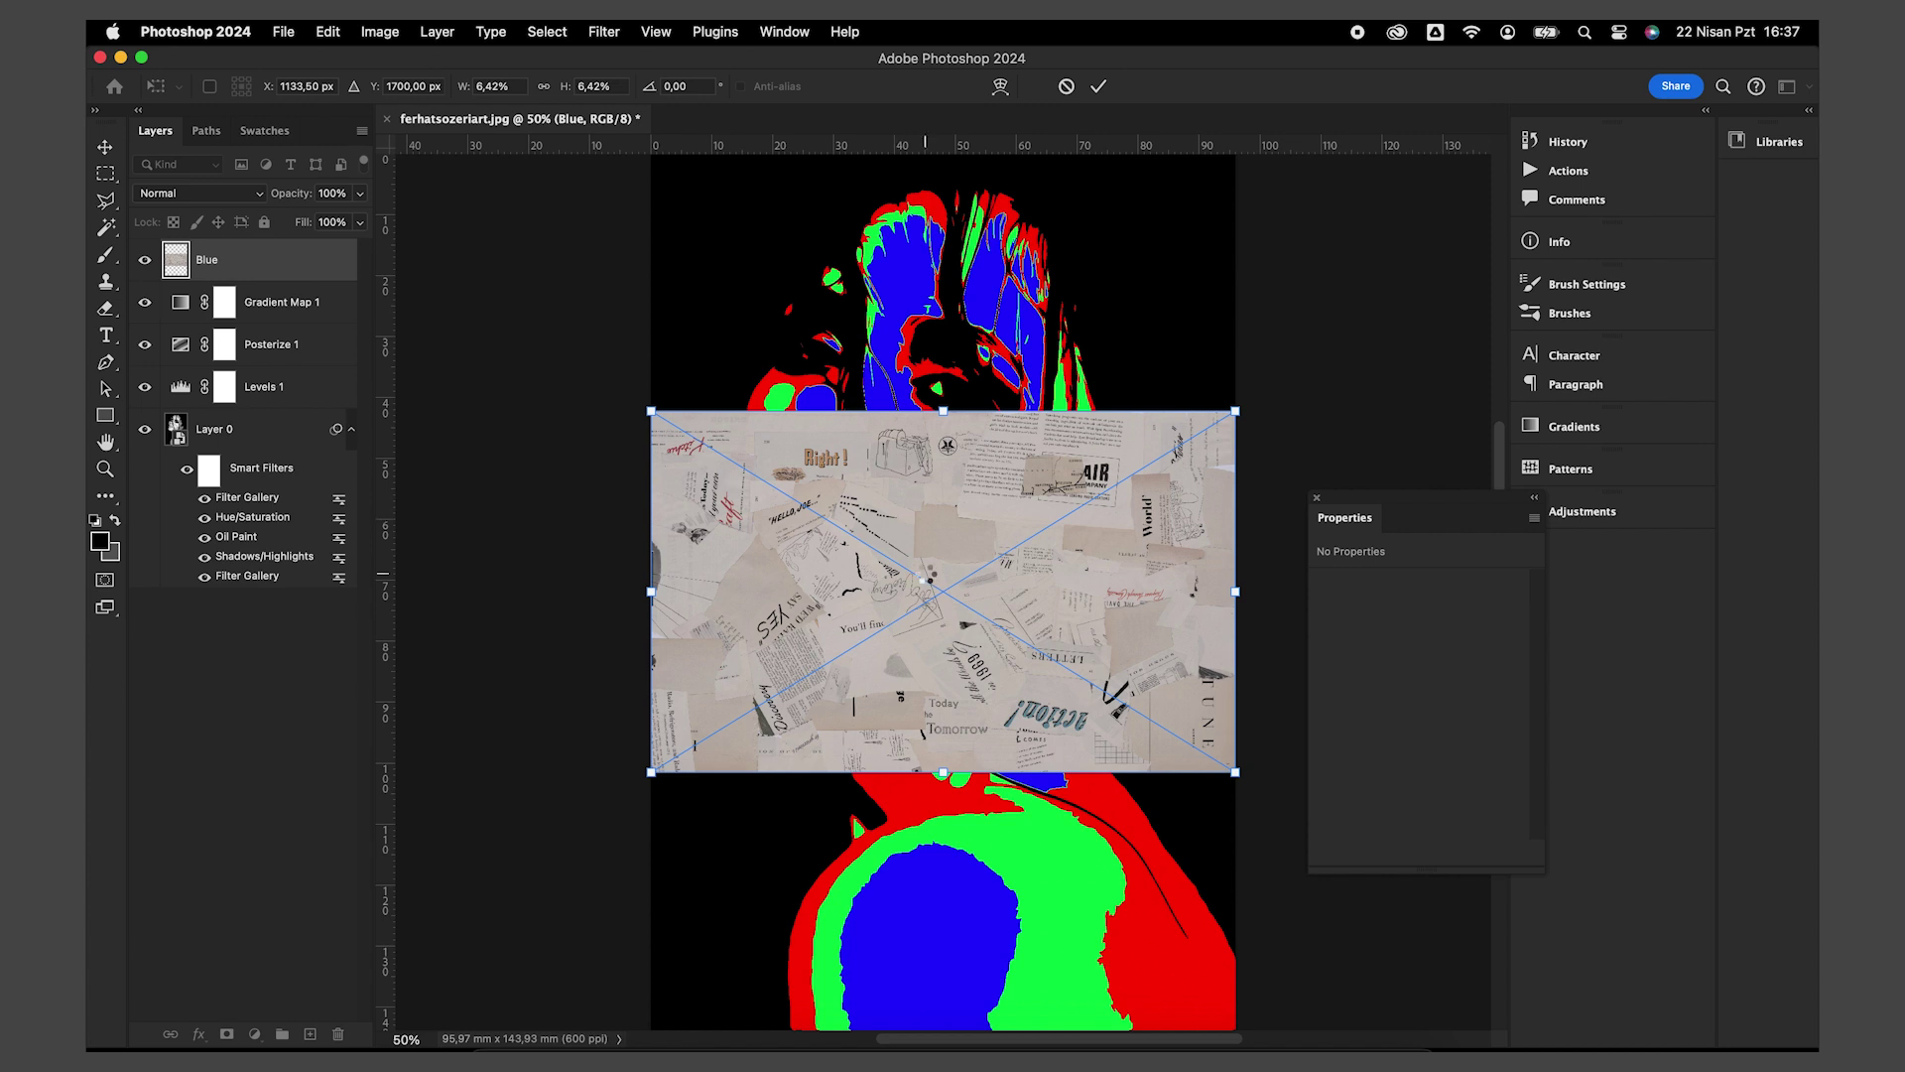
Step: Commit the placed Blue, green and red texture layers
key(Return)
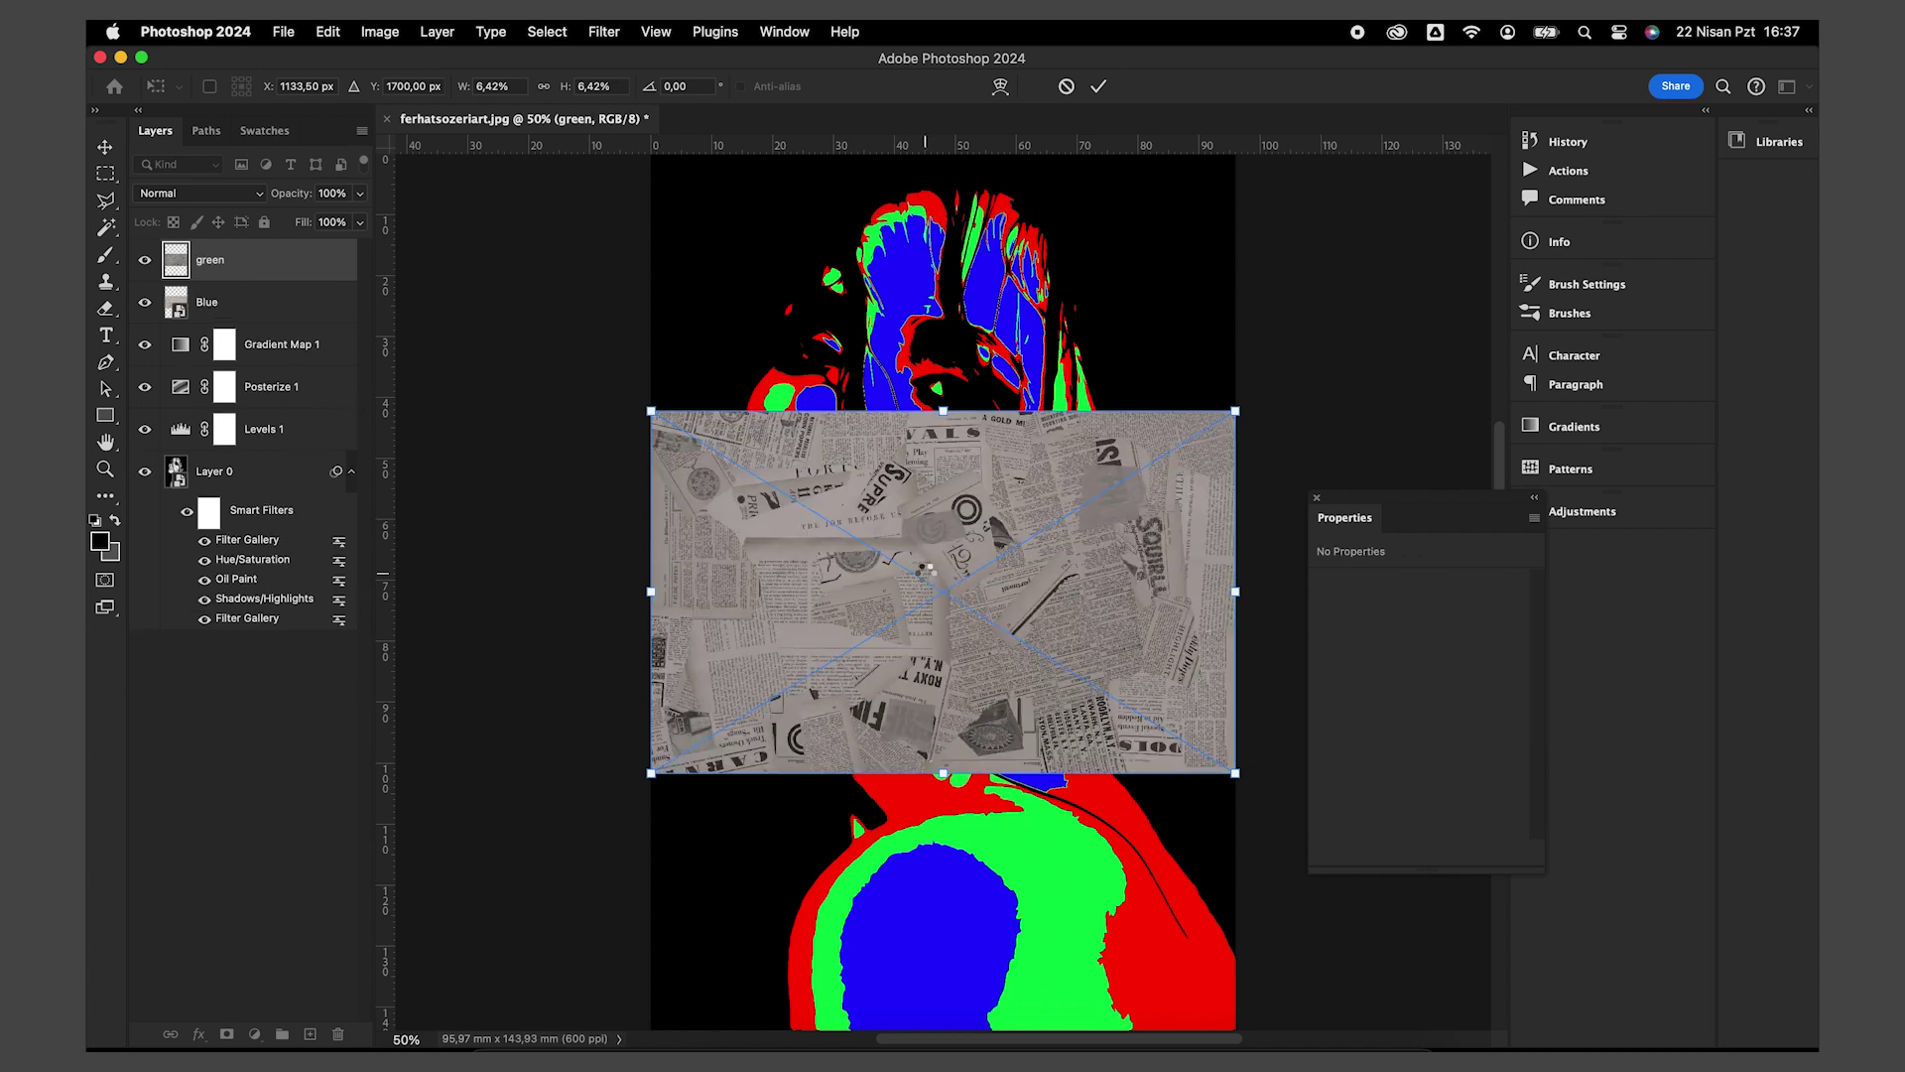
key(Return)
key(Return)
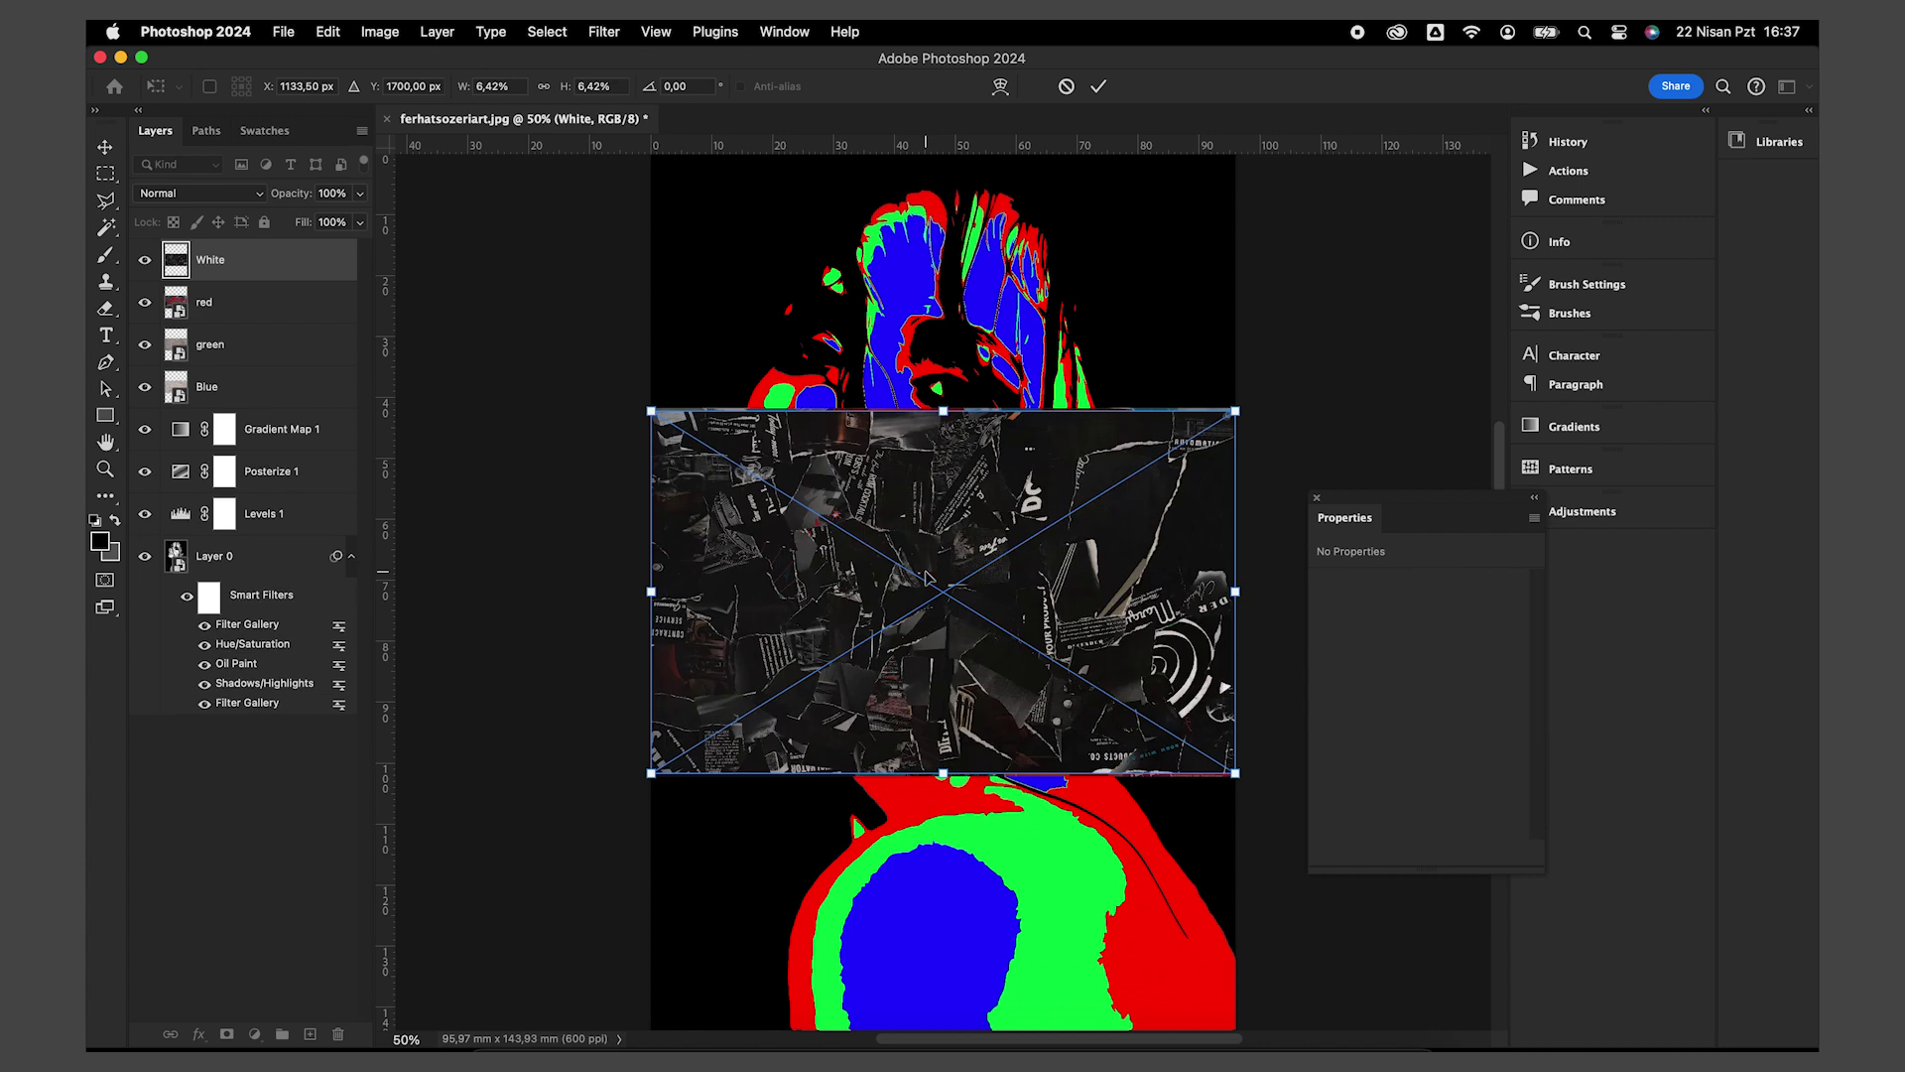
key(Return)
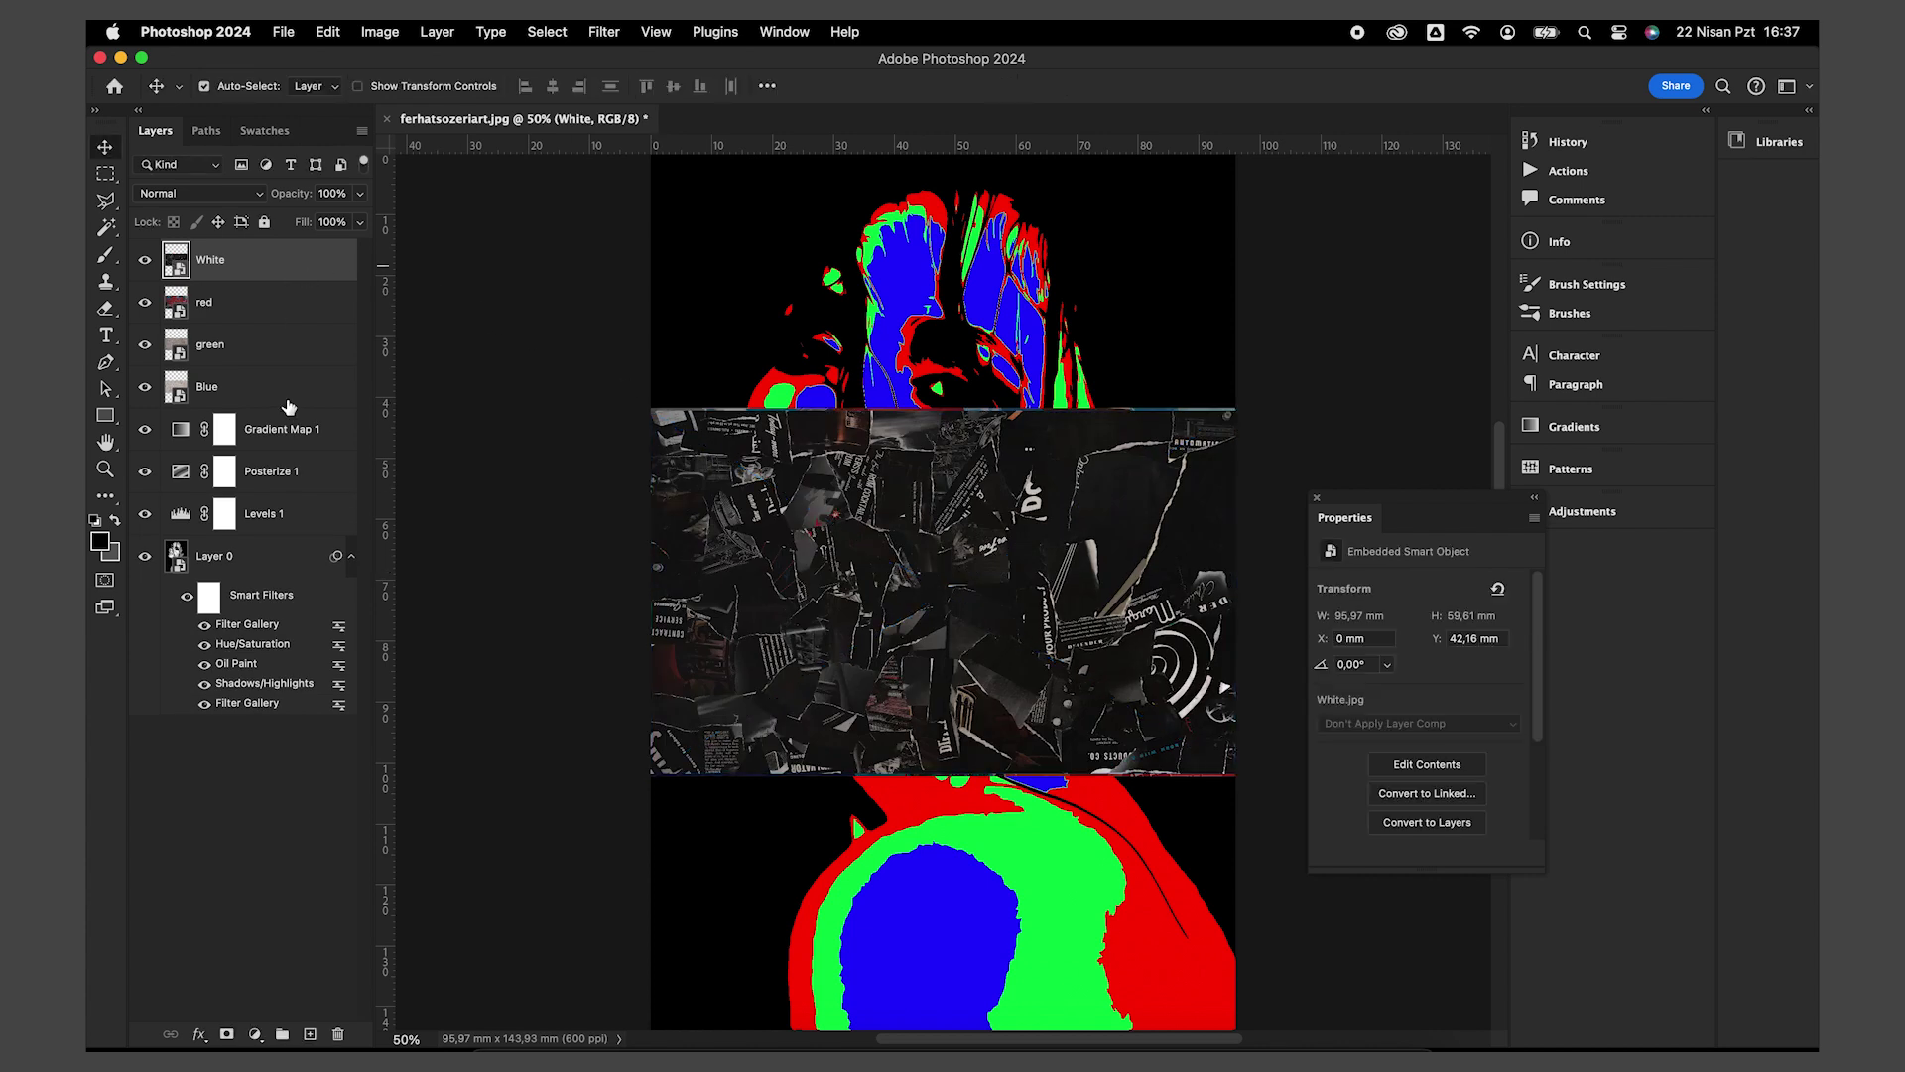
Step: Reorder the texture layers to Blue, green, red, White from top to bottom
drag(288, 407, 288, 397)
mouse_move(260, 260)
mouse_down()
mouse_move(281, 380)
mouse_move(283, 354)
mouse_up()
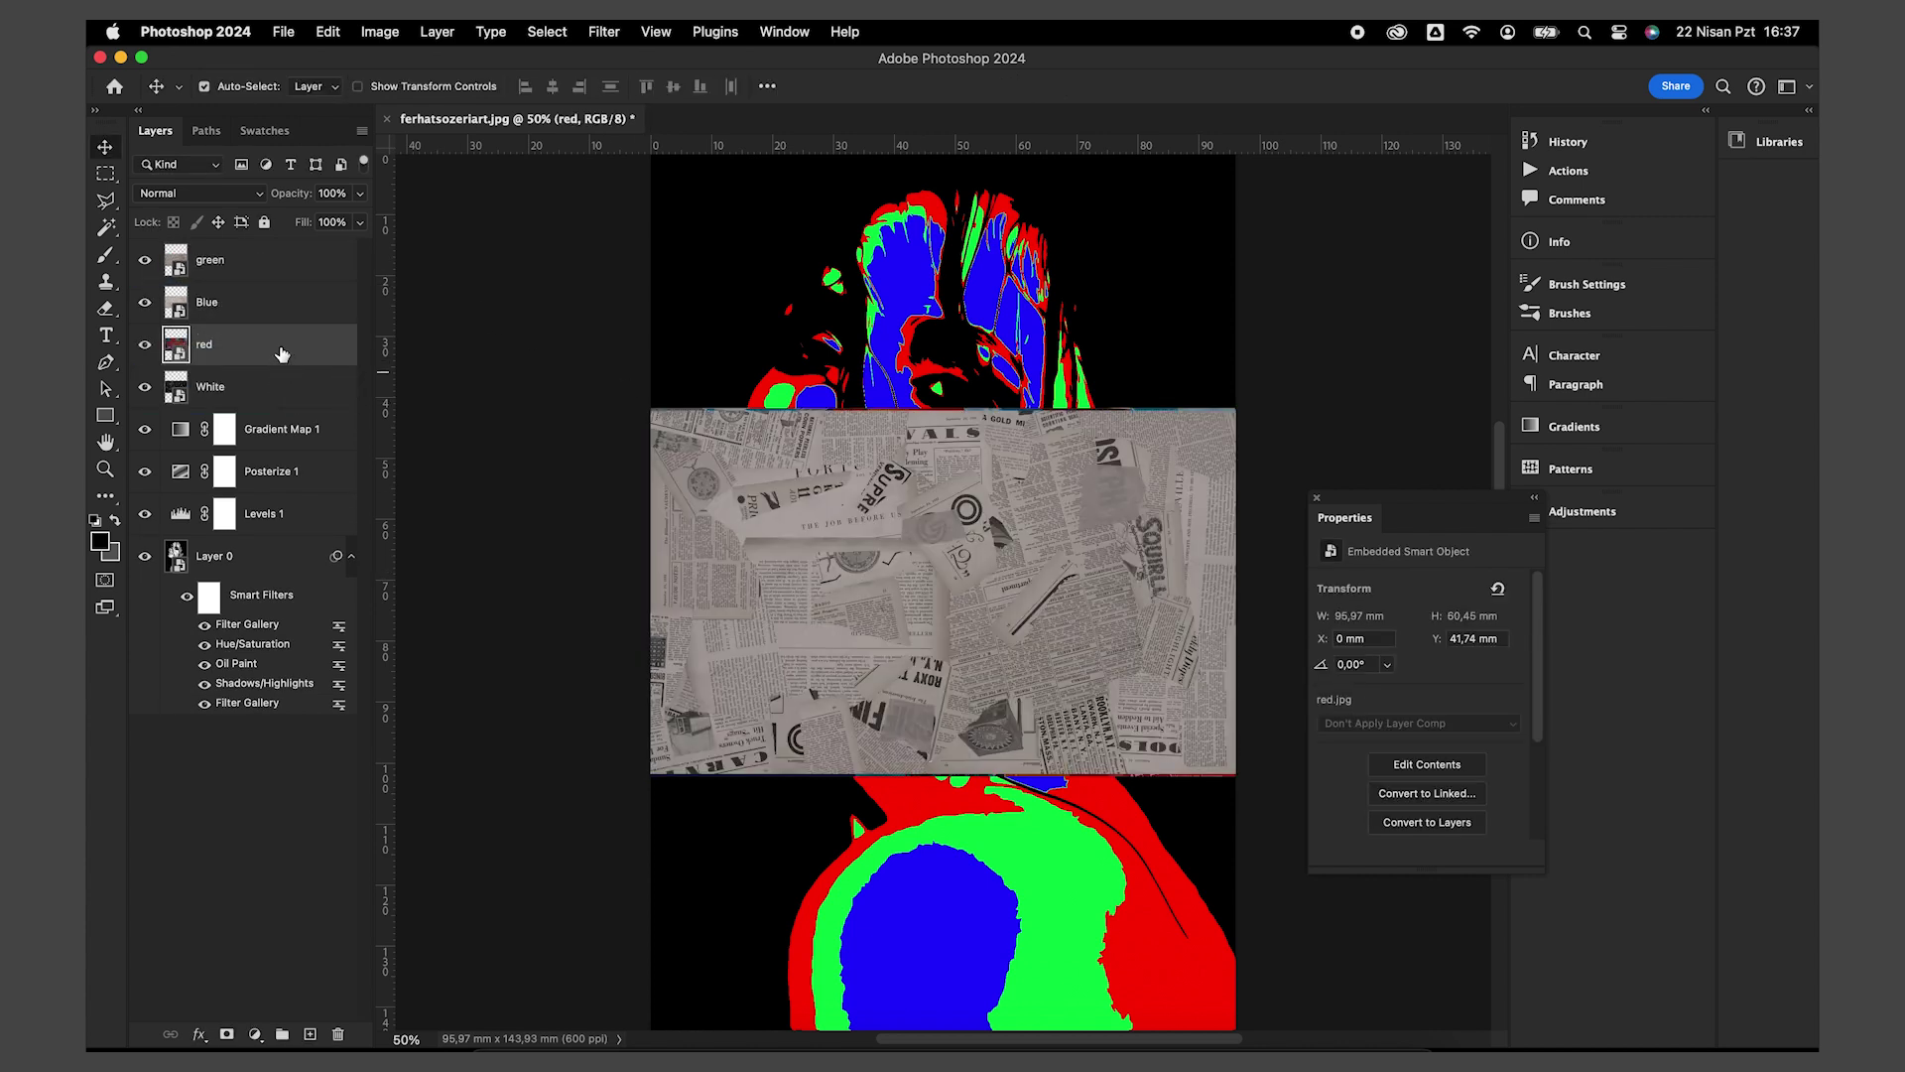
click(252, 301)
click(145, 261)
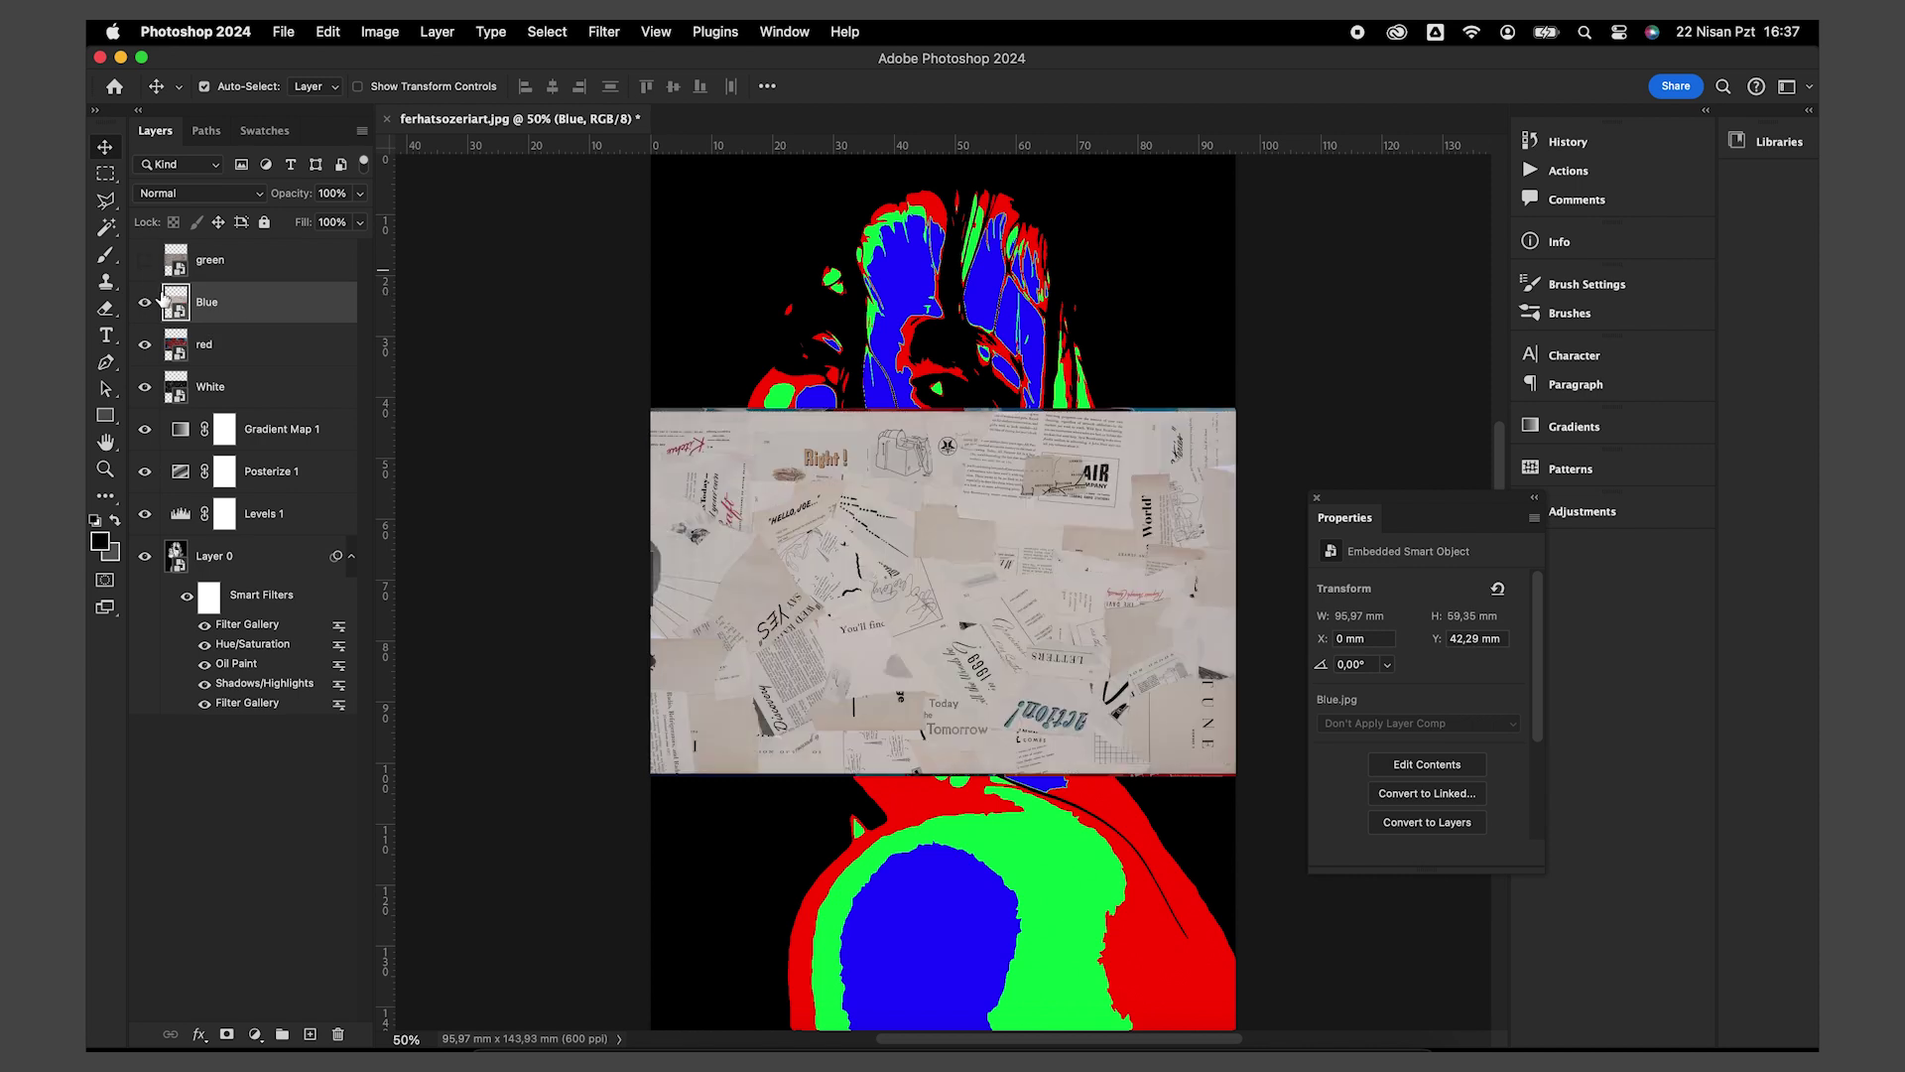
drag(288, 303, 269, 254)
click(268, 303)
click(266, 400)
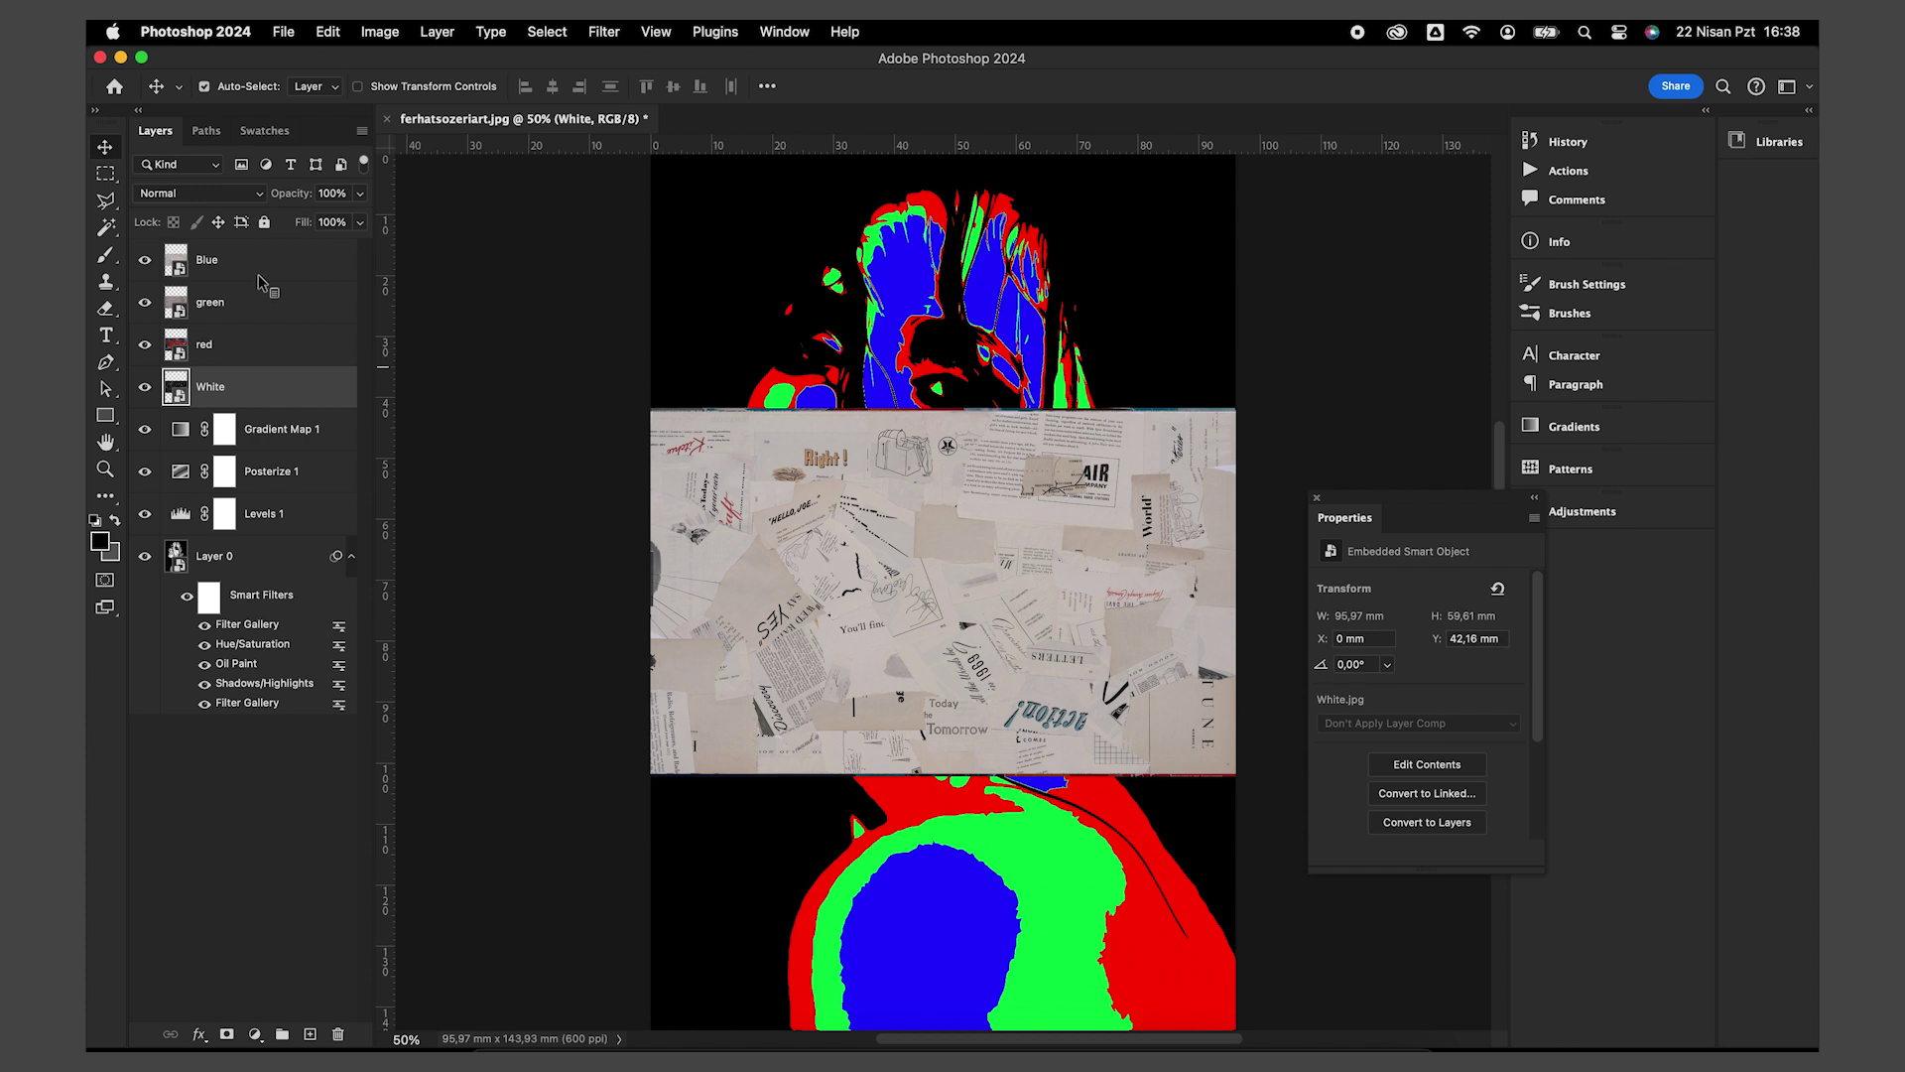
right_click(258, 274)
key(Escape)
Step: Scale the four texture layers up together so they cover the whole portrait
shift+click(258, 387)
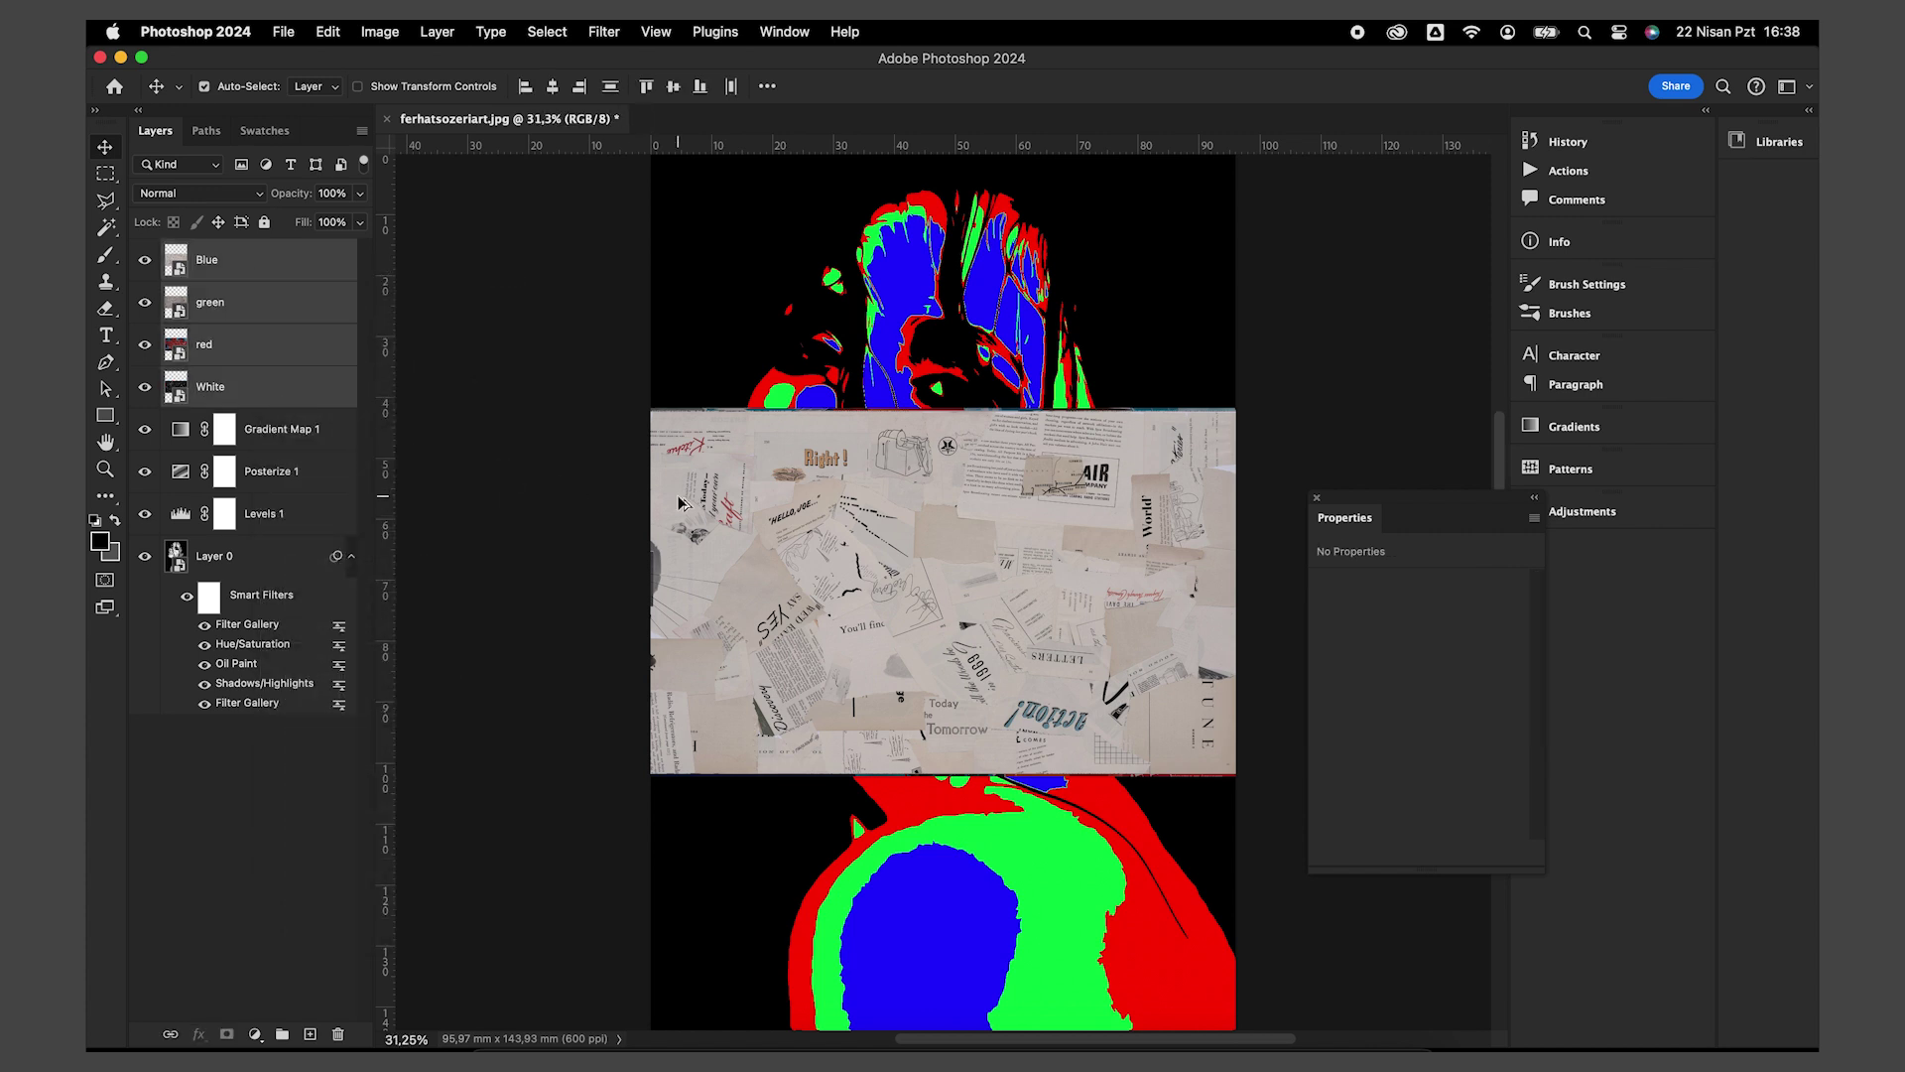
scroll(790, 517, down, 5)
key(ctrl+t)
drag(784, 463, 808, 362)
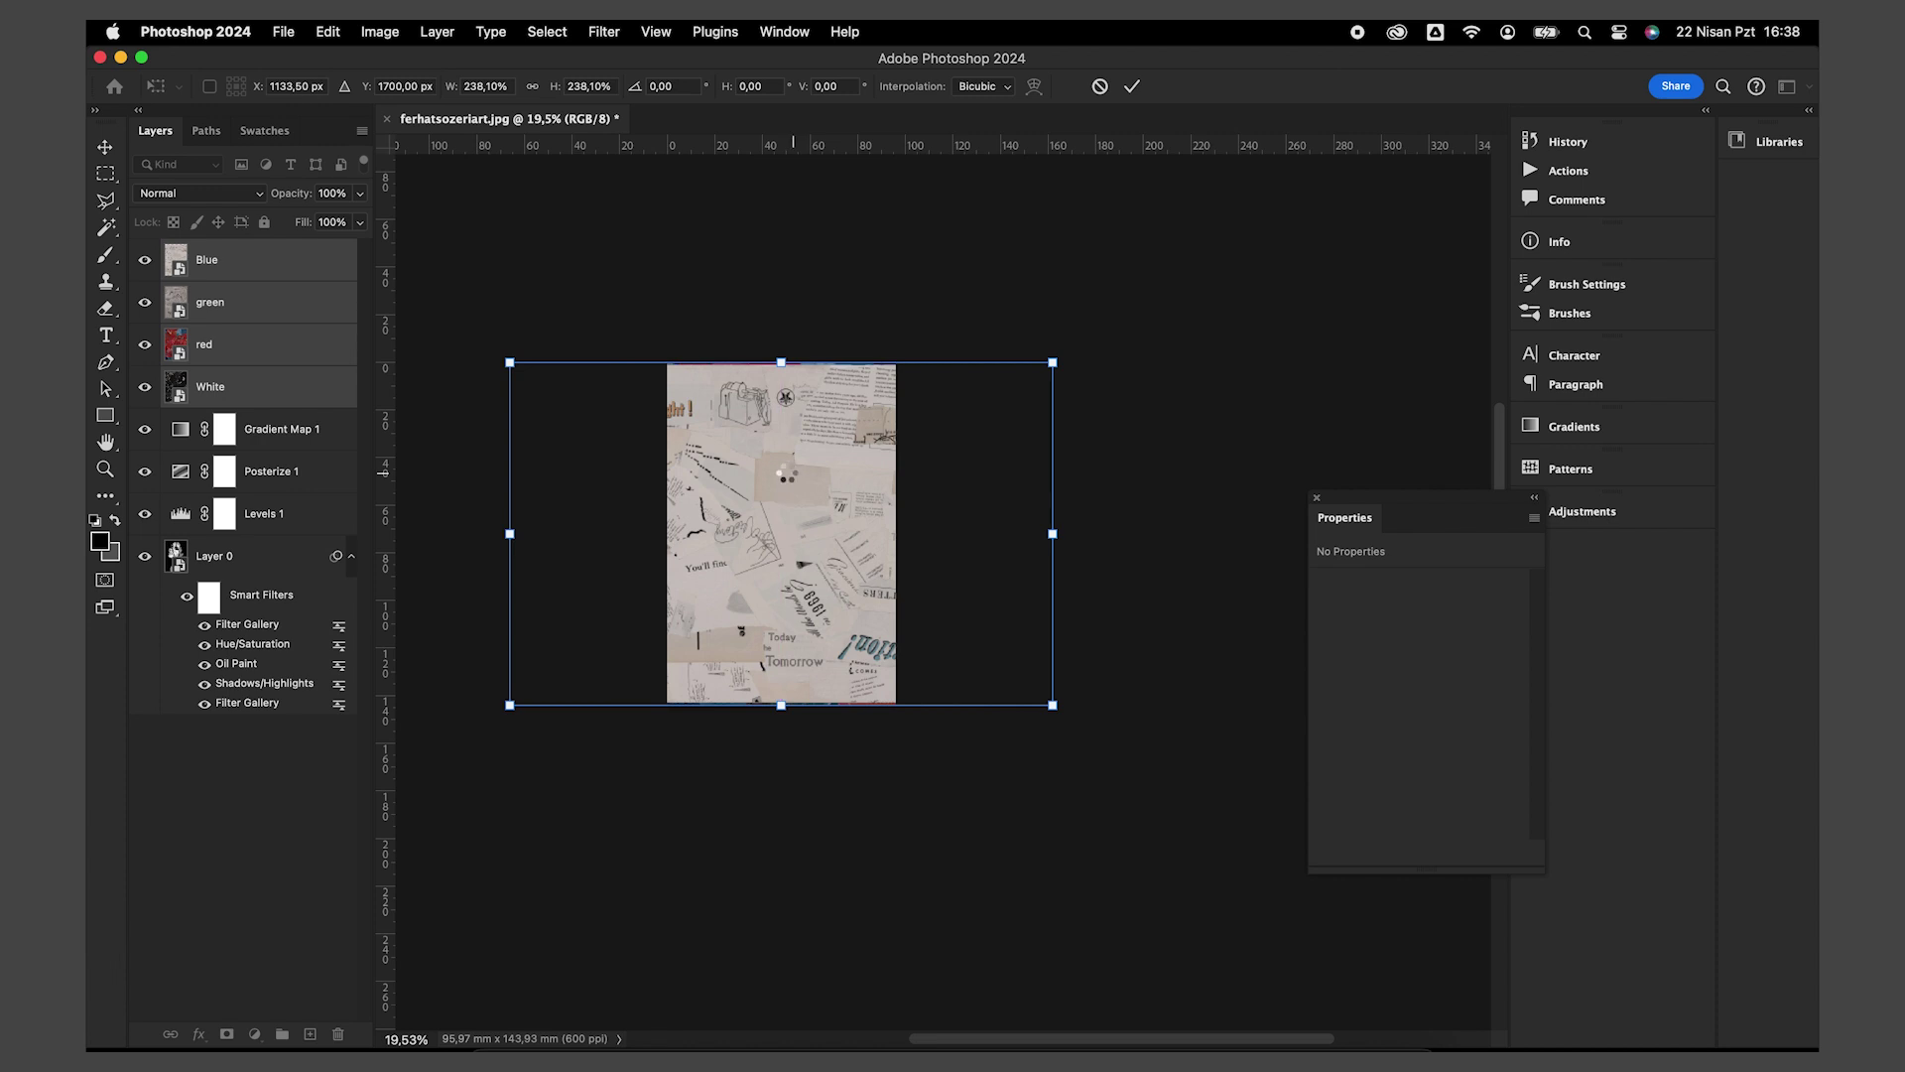
key(Return)
Step: Hide the Blue, green and red textures, and stretch White to fill the canvas
drag(145, 345, 144, 259)
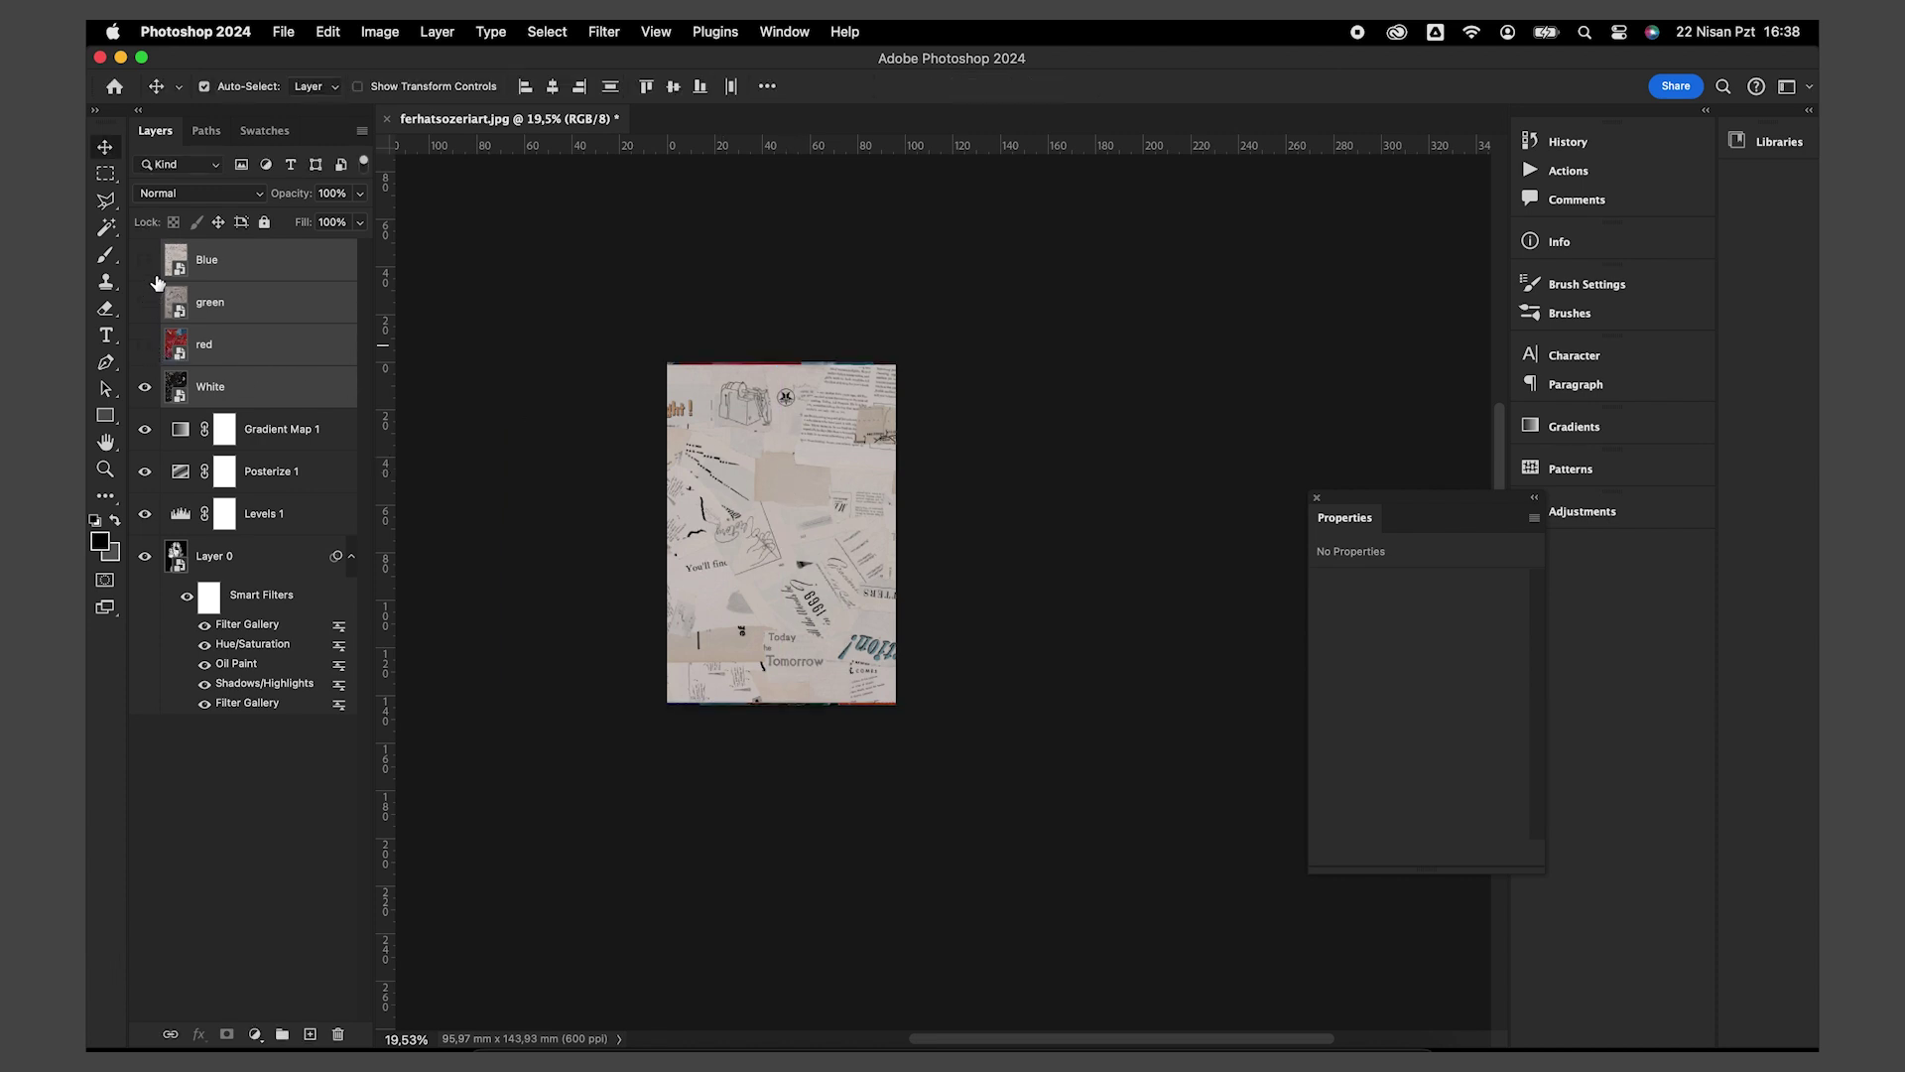
scroll(739, 511, up, 3)
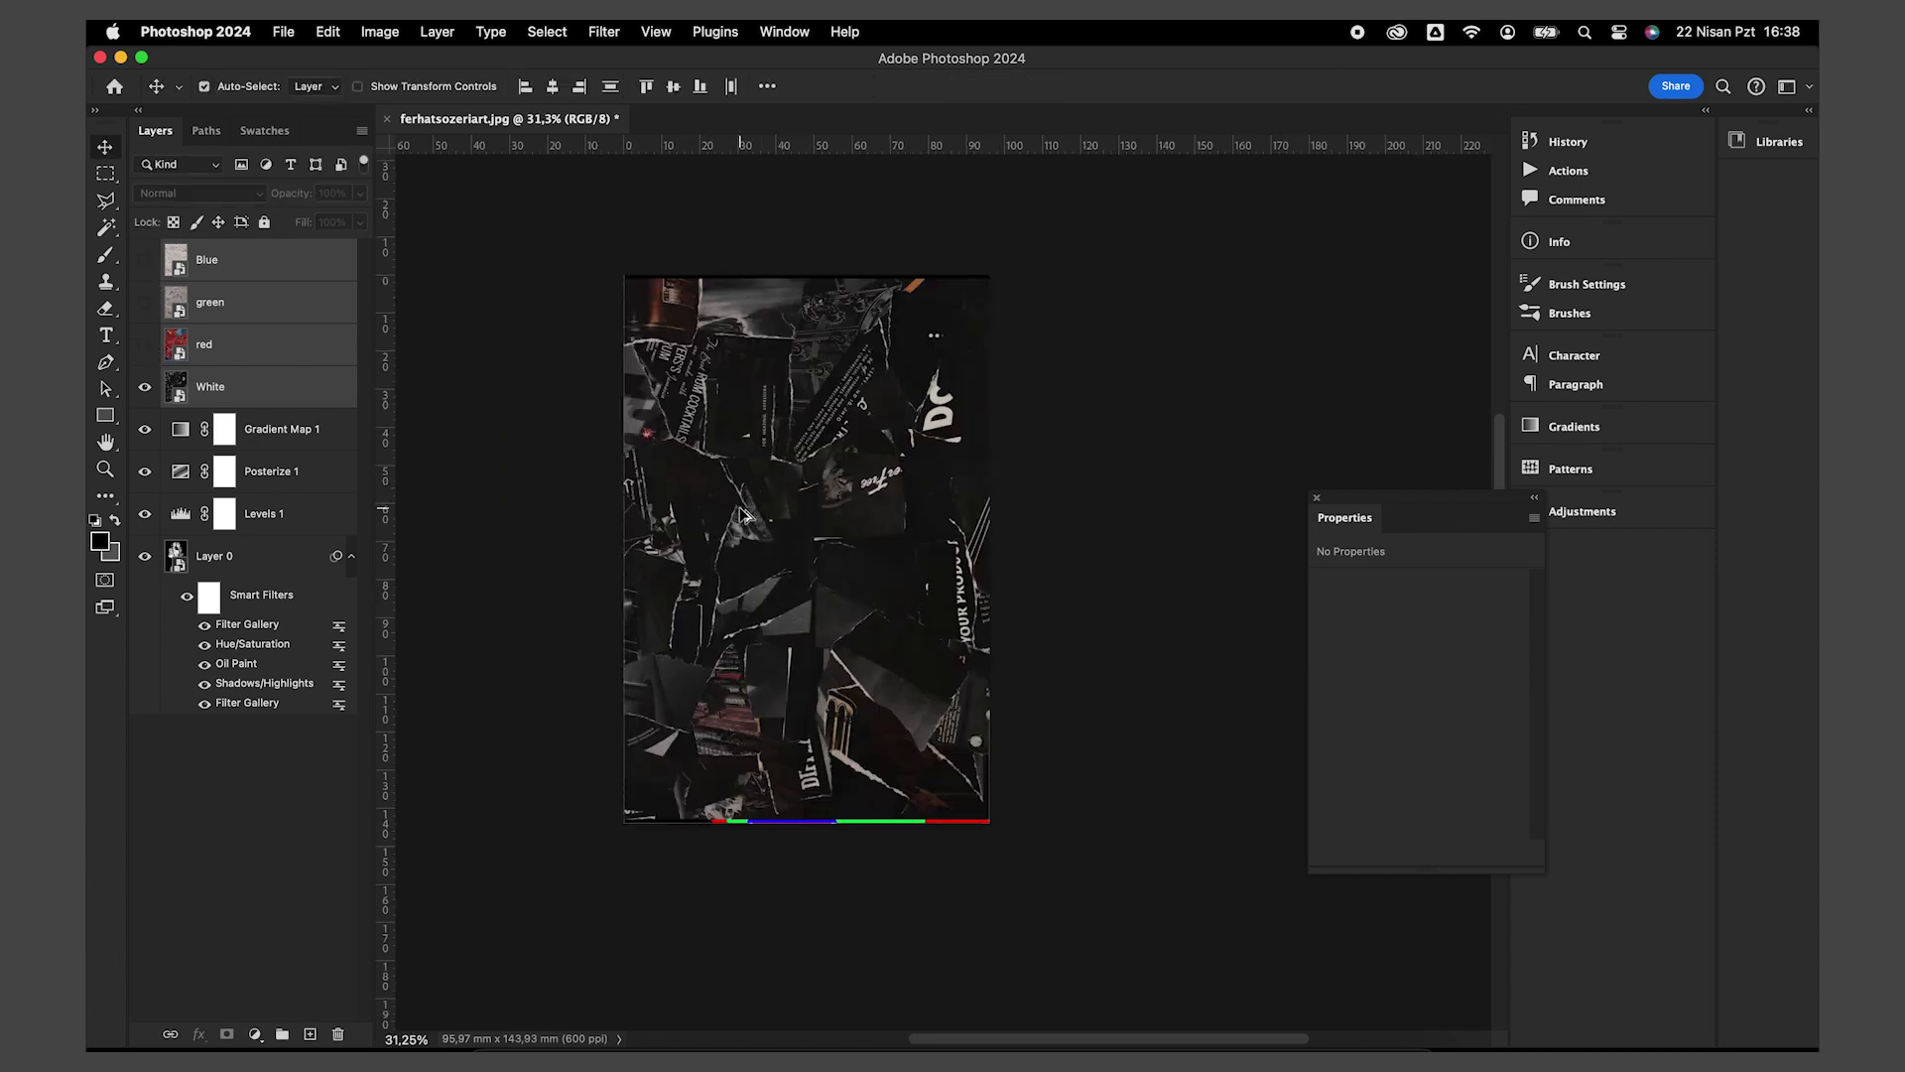
click(297, 387)
key(ctrl+t)
drag(806, 817, 809, 826)
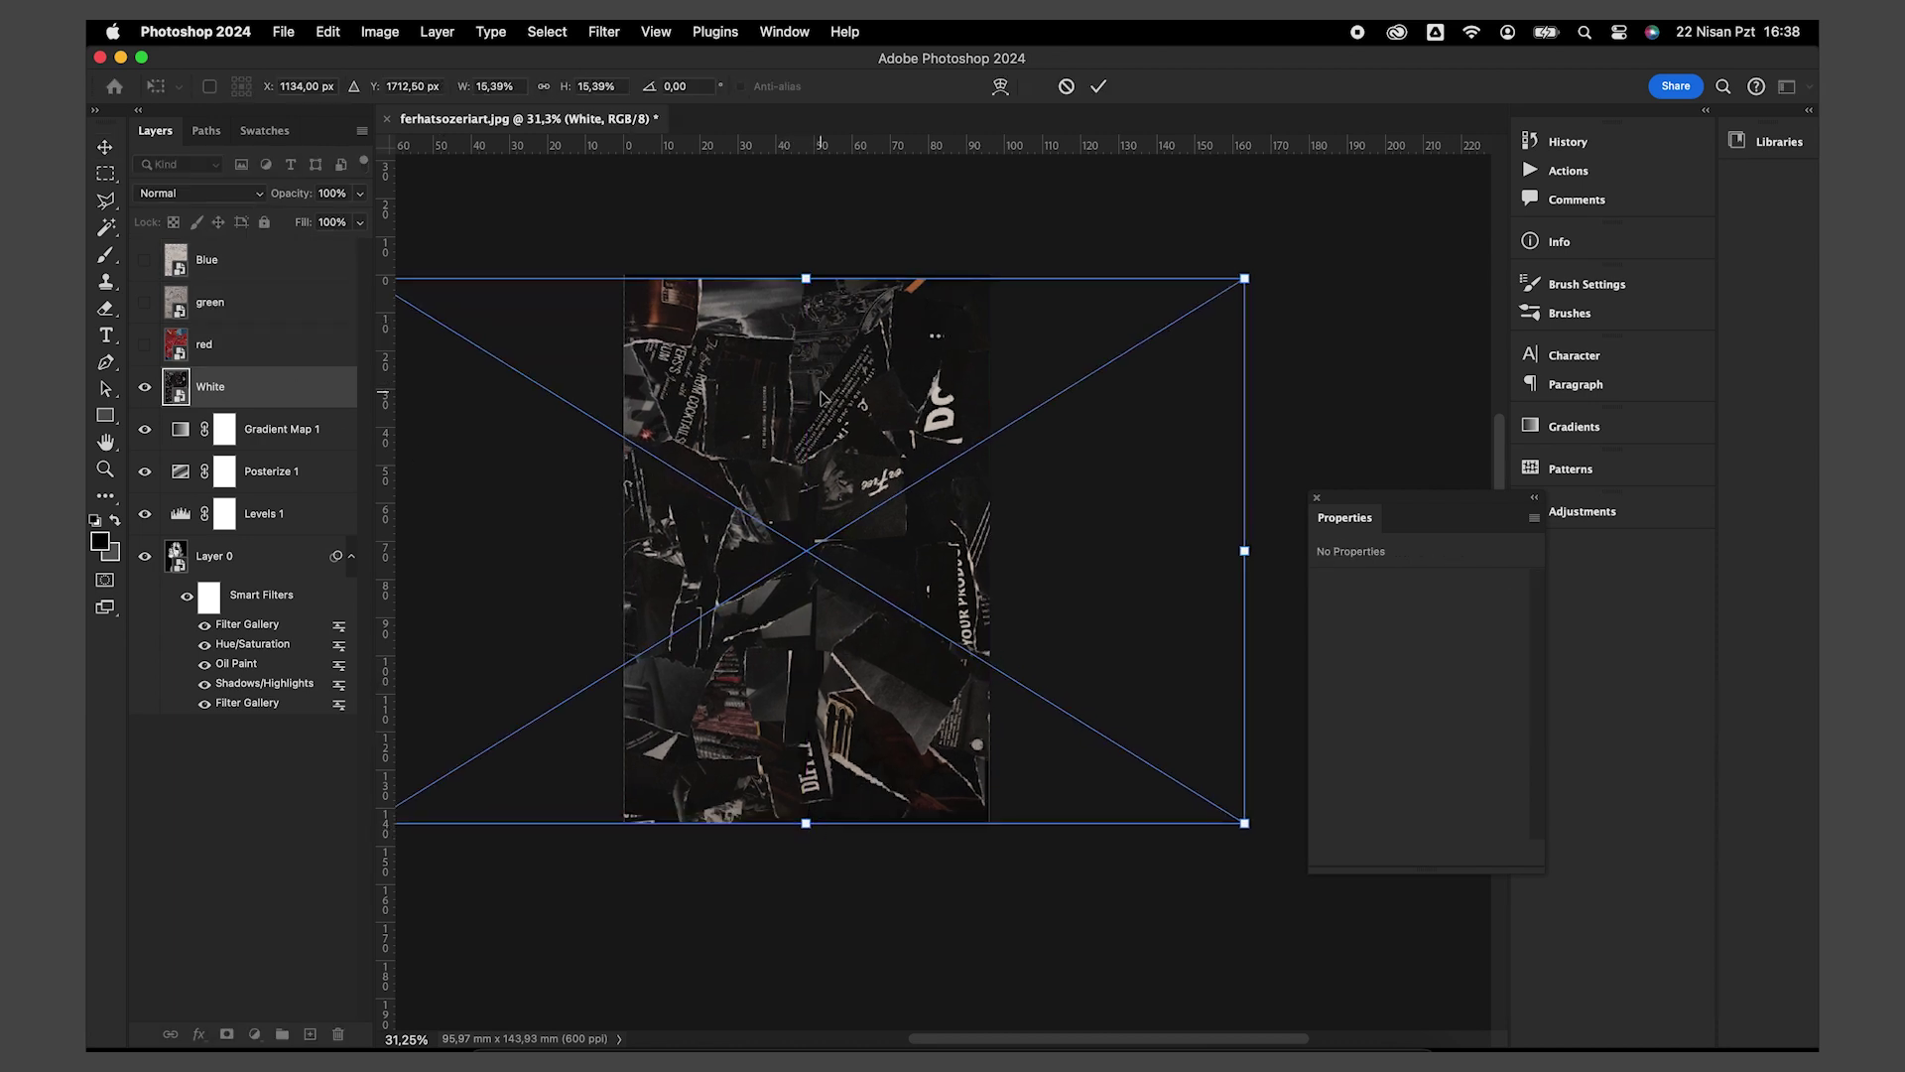
key(Return)
right_click(319, 391)
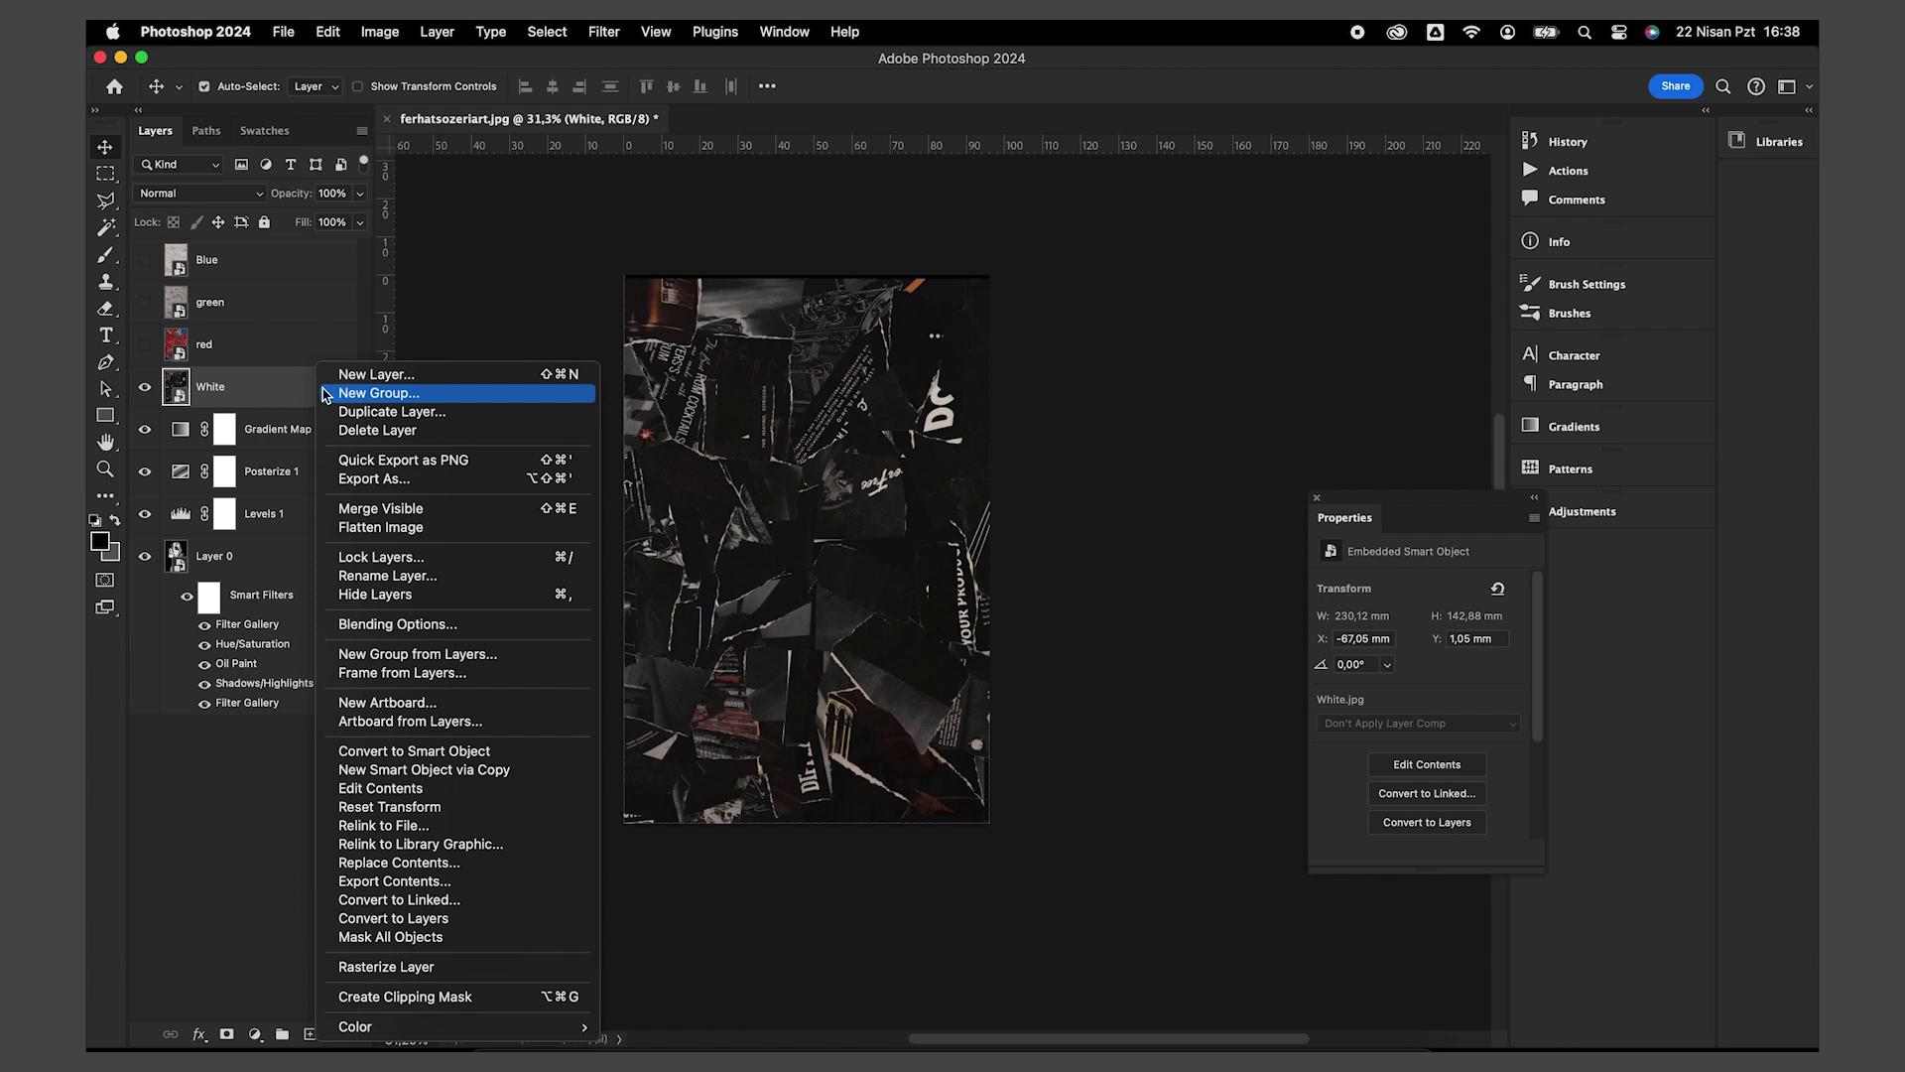
Step: Set White's Blend If Underlying slider so the coloured portrait shows through
click(453, 624)
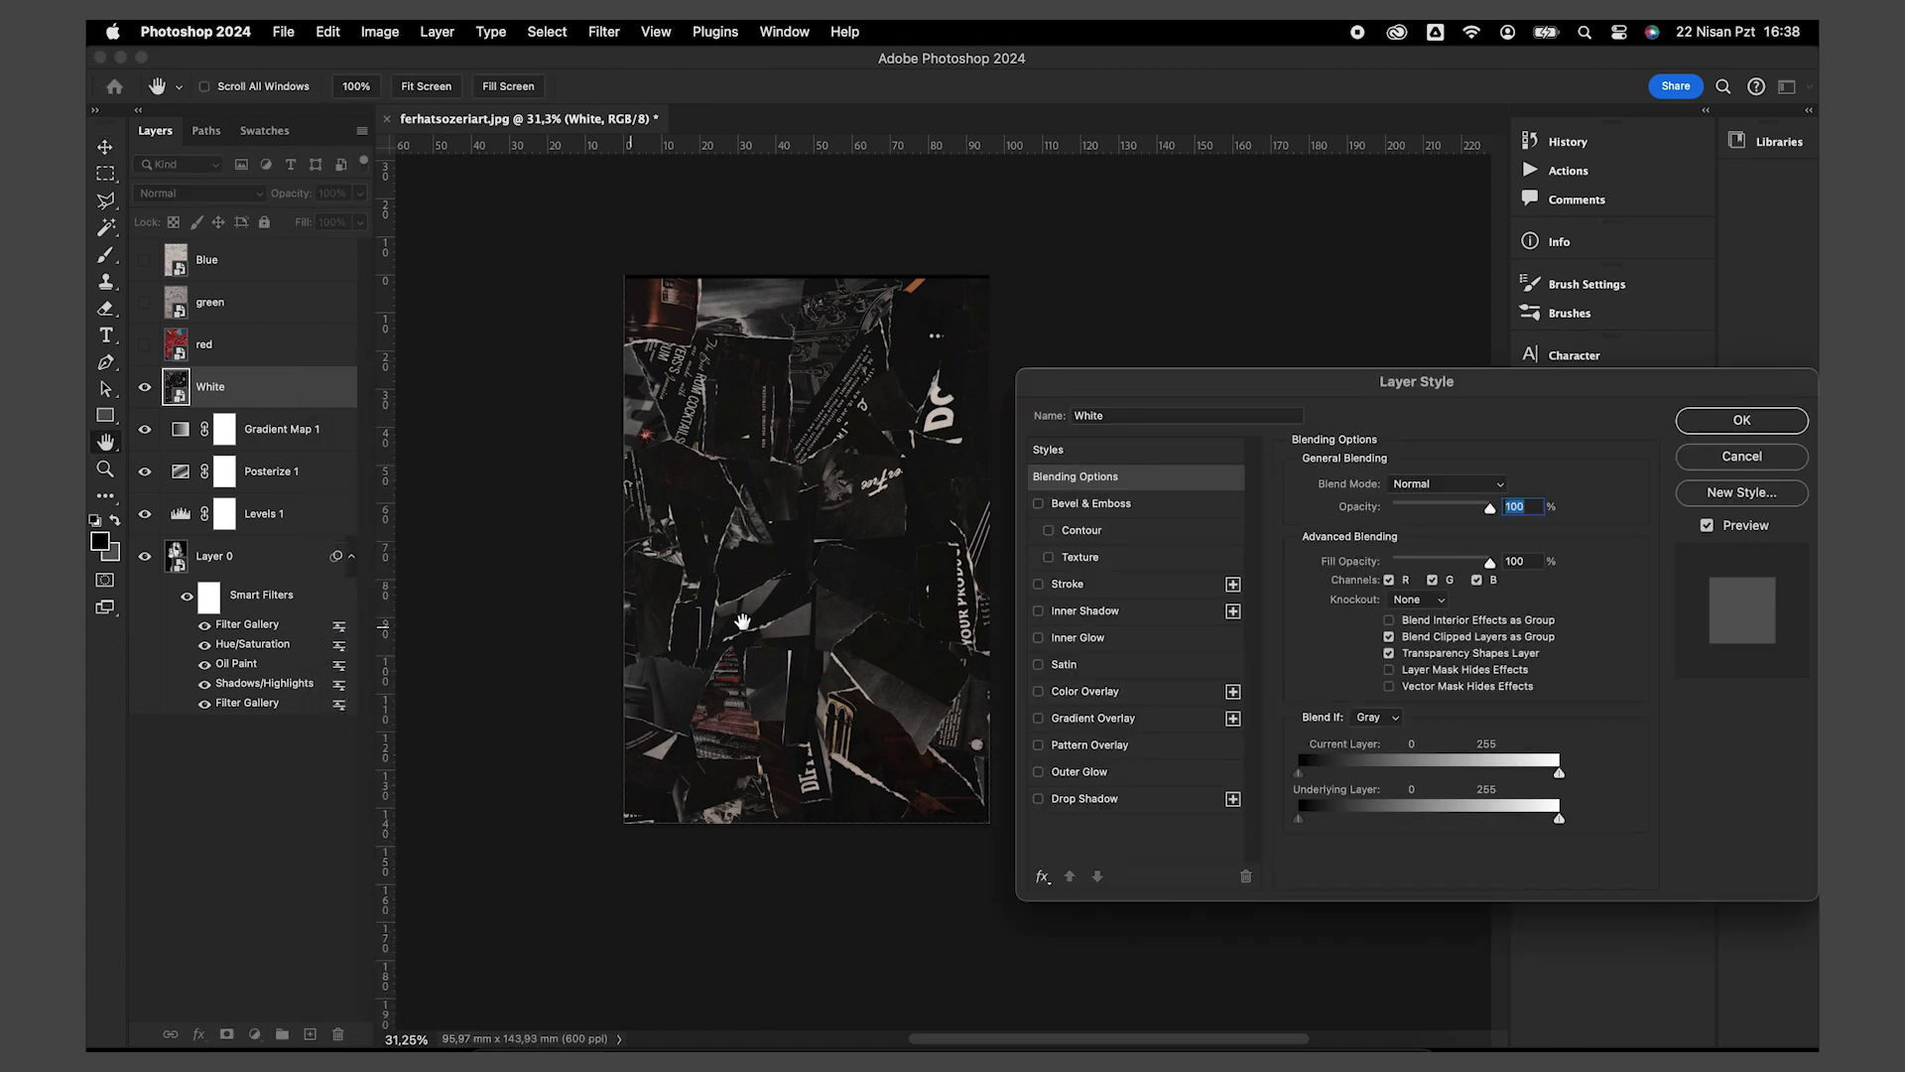
drag(1141, 395, 1023, 357)
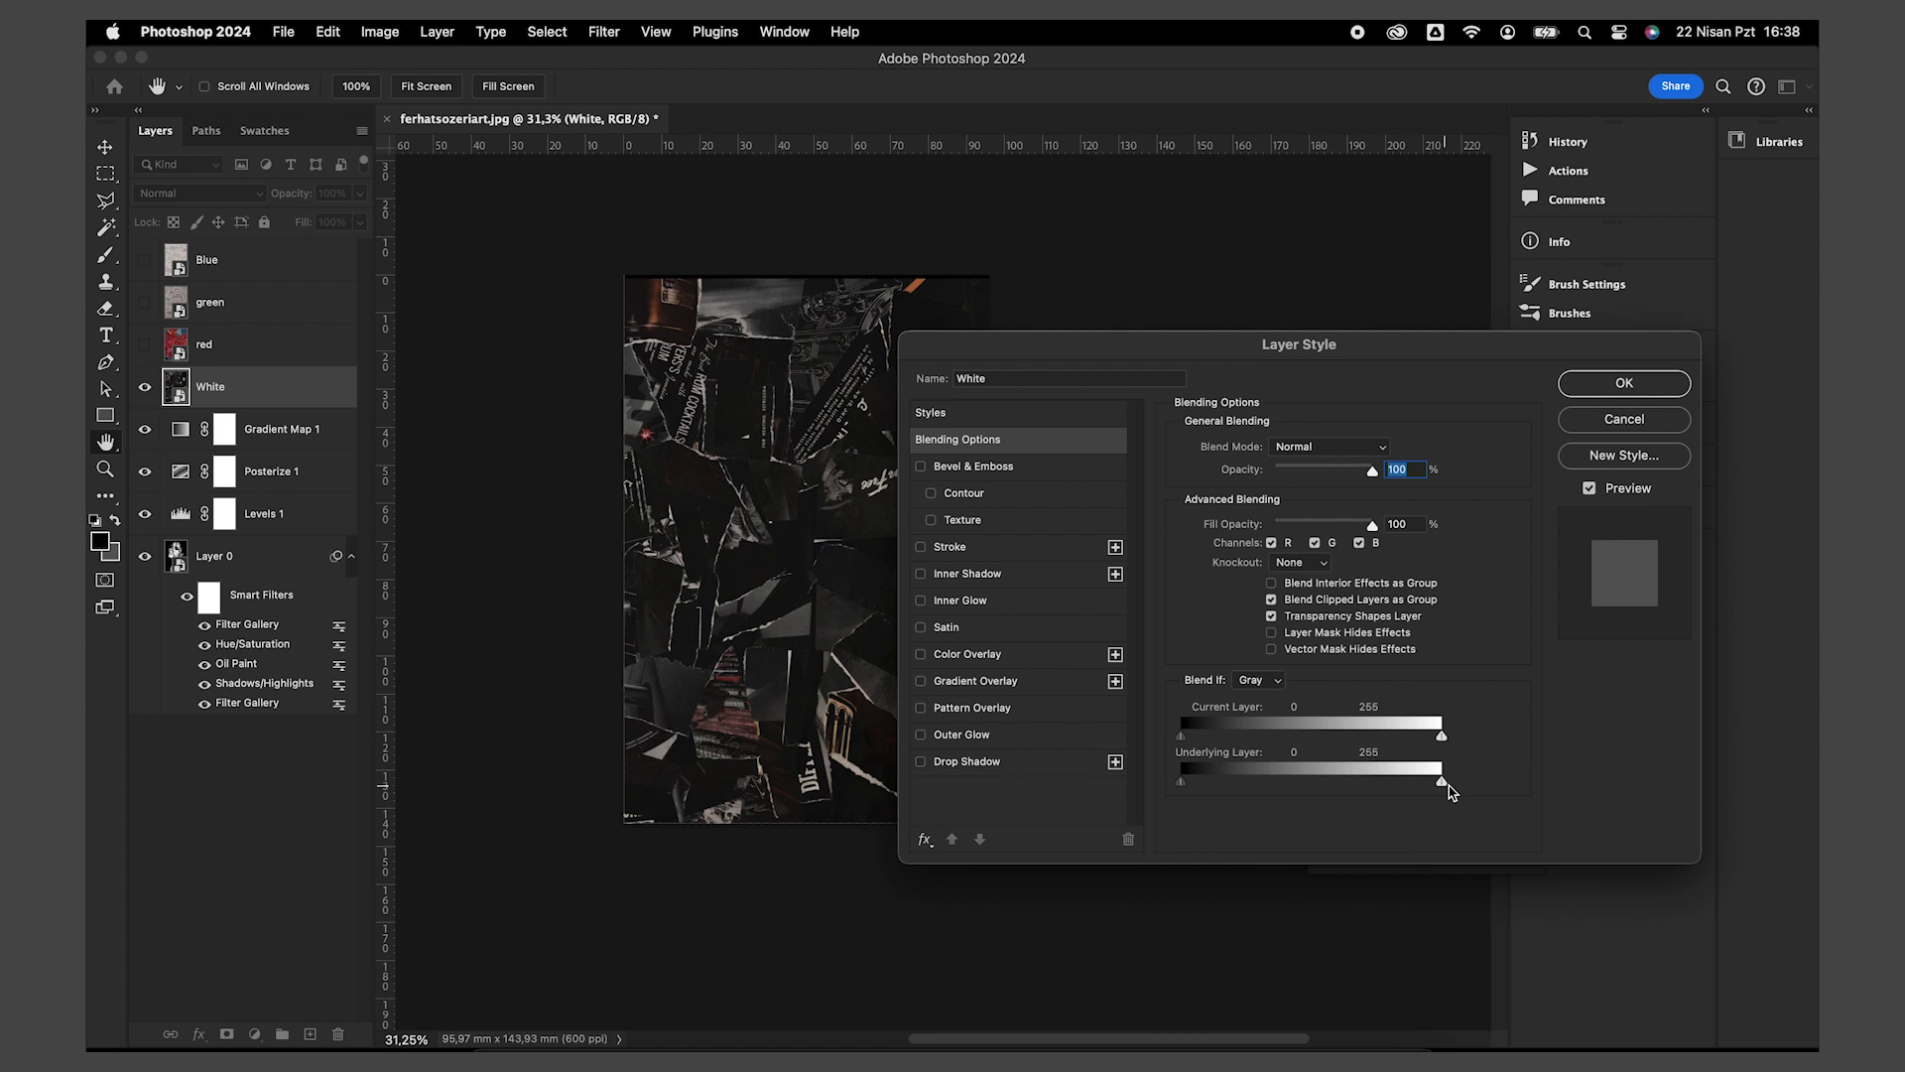
drag(1446, 789, 1112, 789)
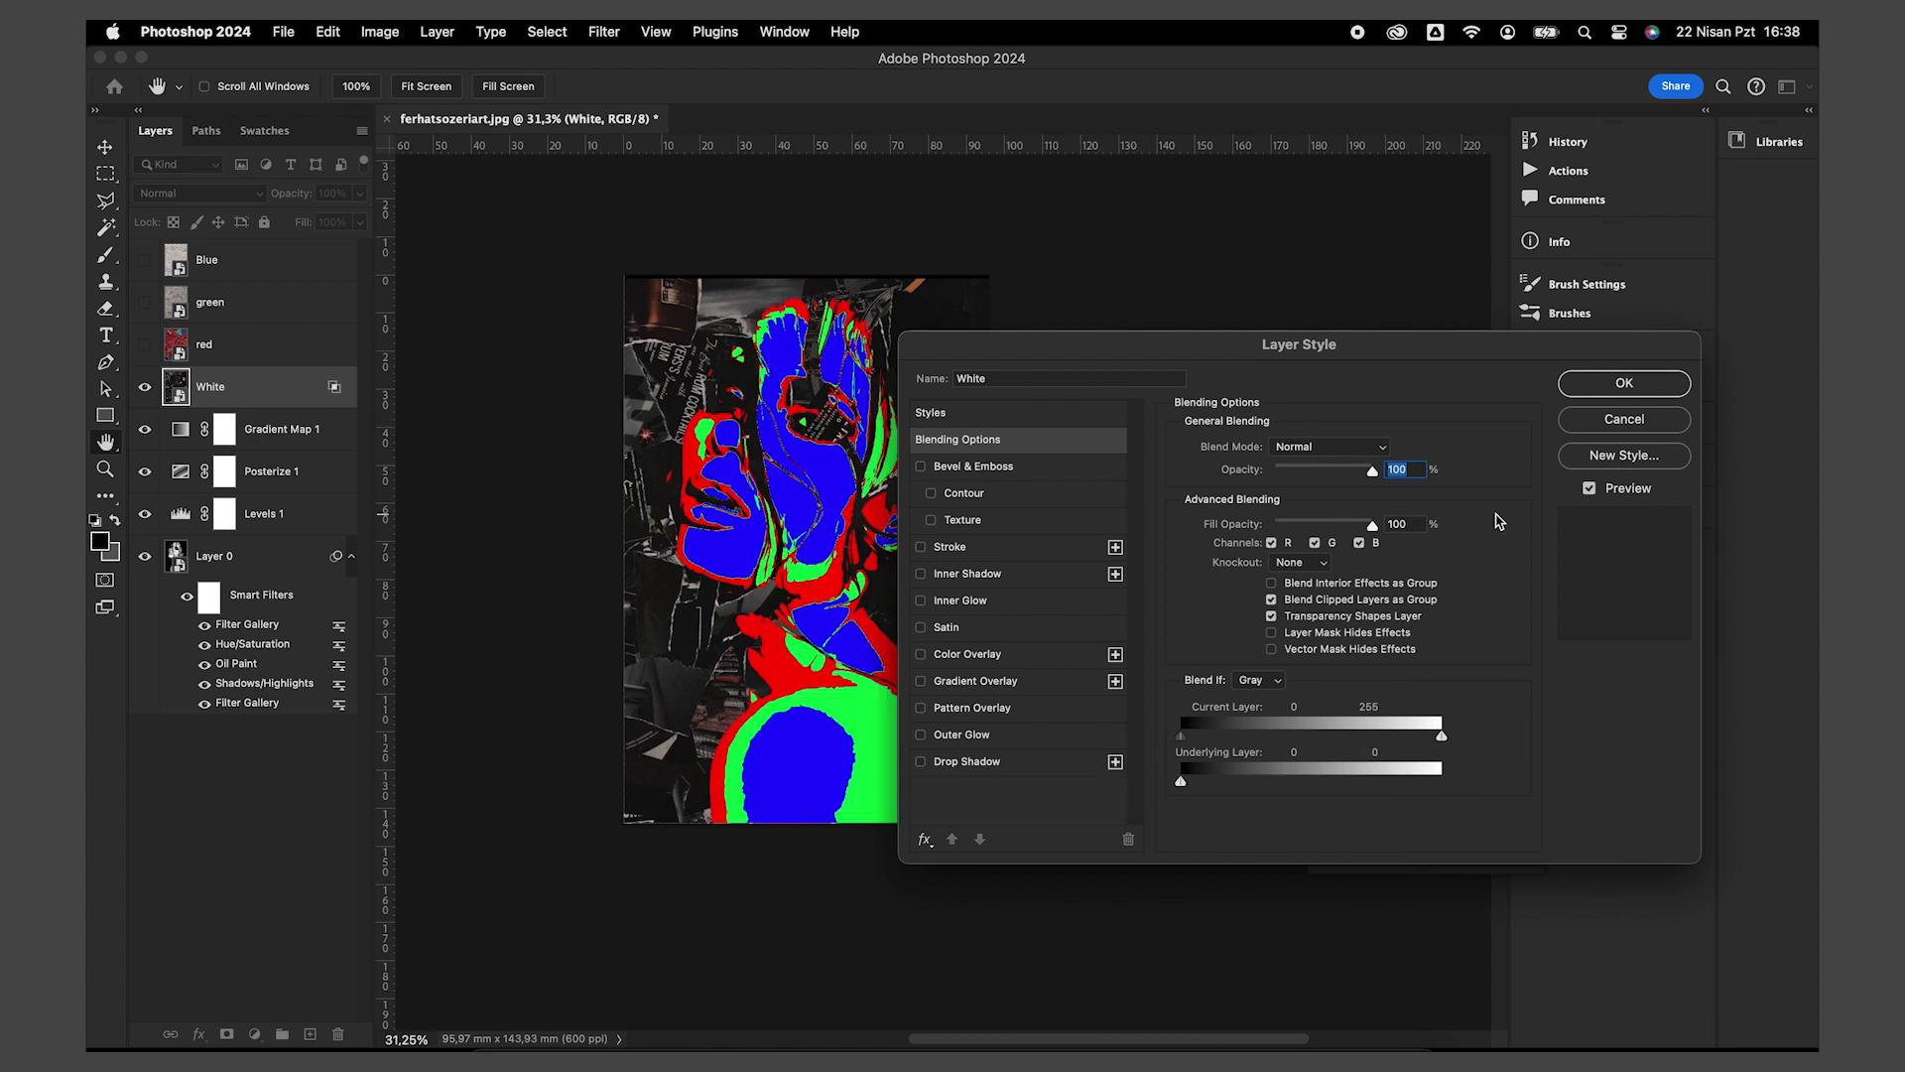
click(1664, 386)
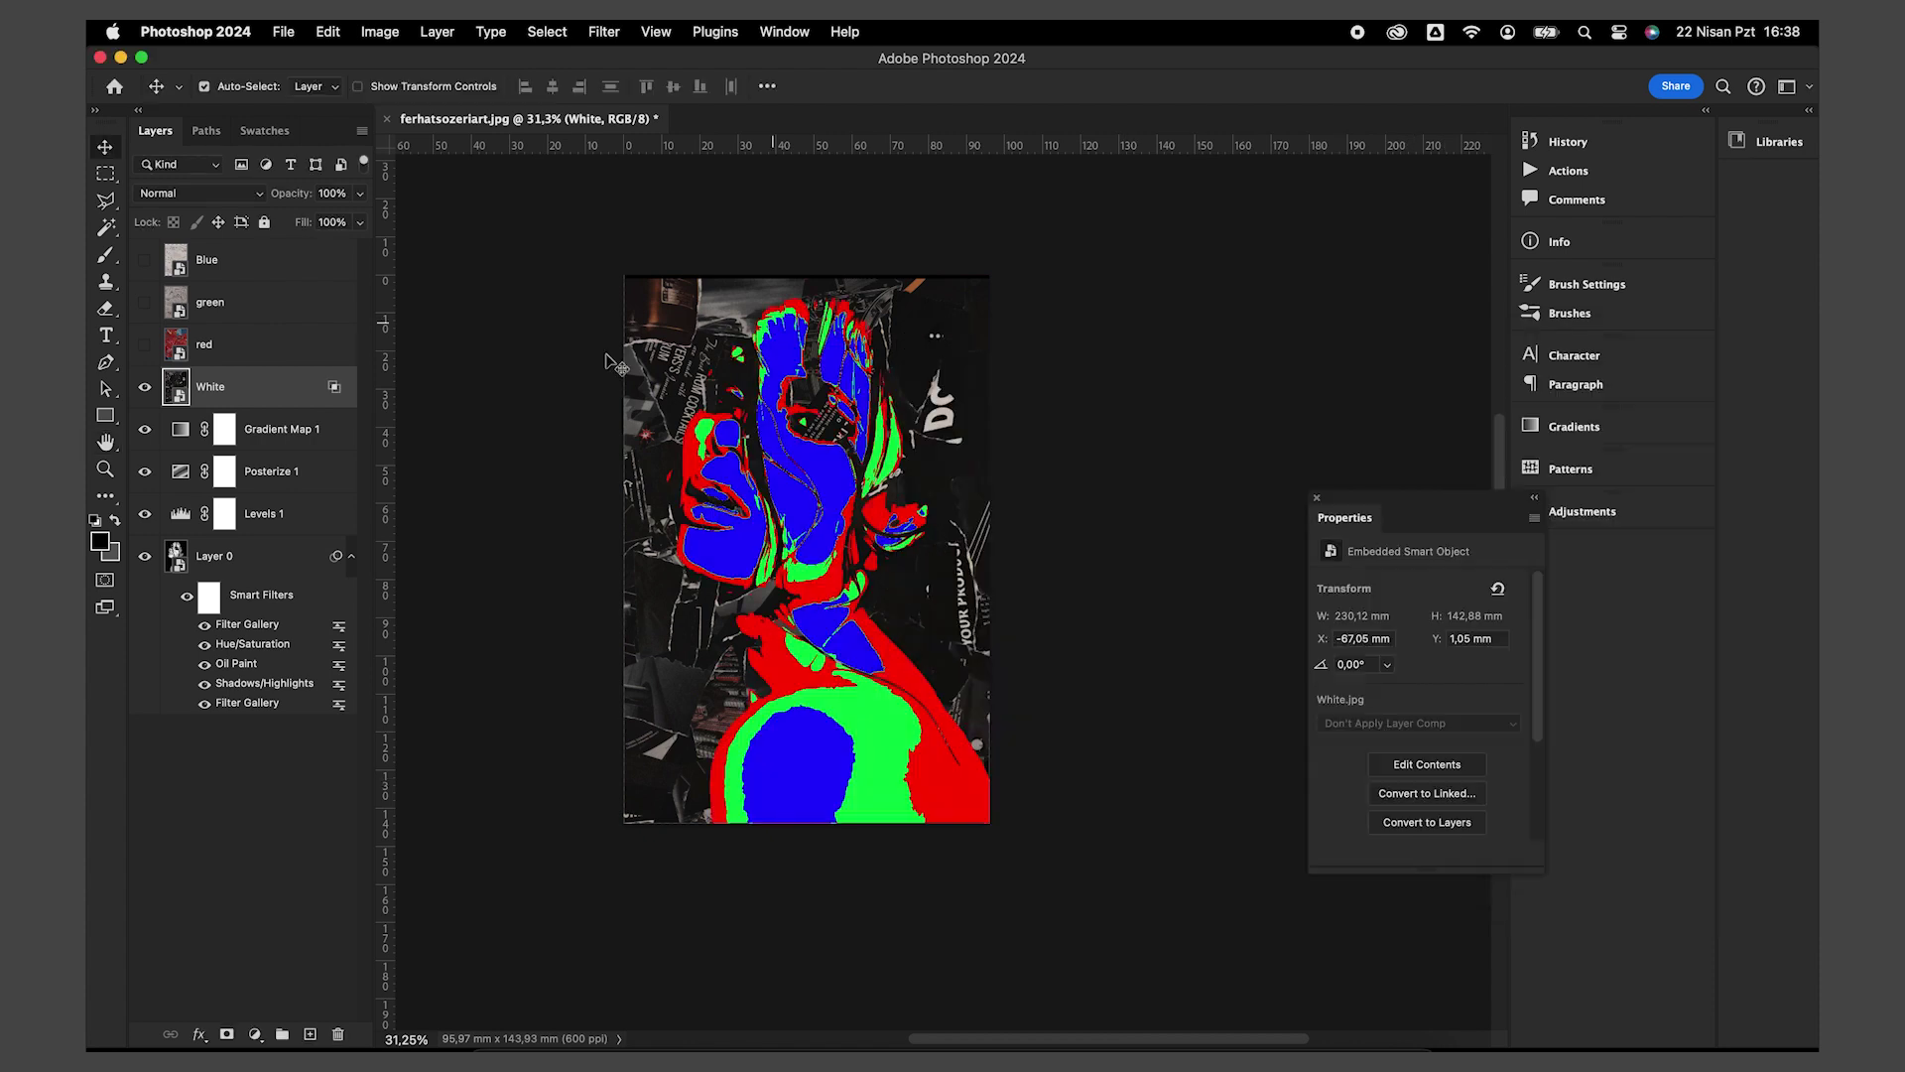
Step: Show the red layer and set its Blend If to Red, Underlying black at 220
click(145, 344)
click(296, 355)
right_click(286, 356)
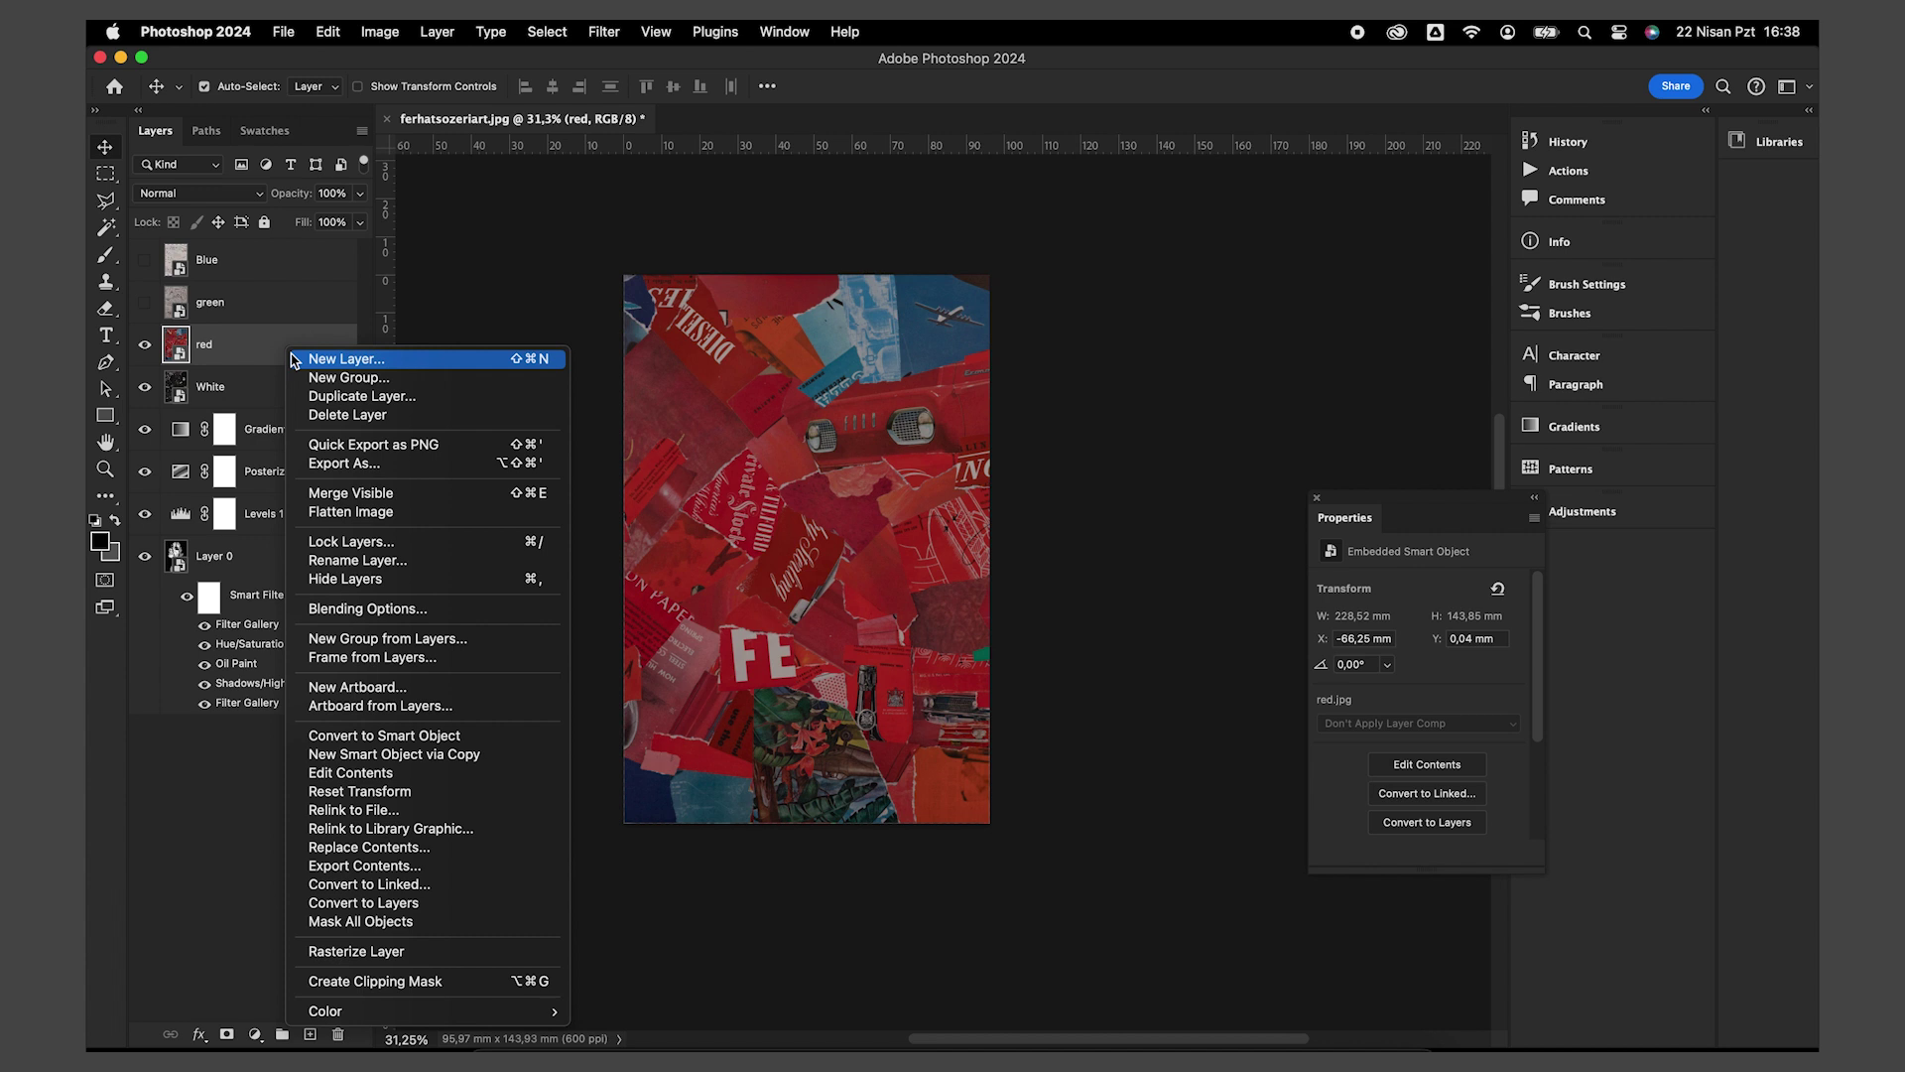
click(397, 609)
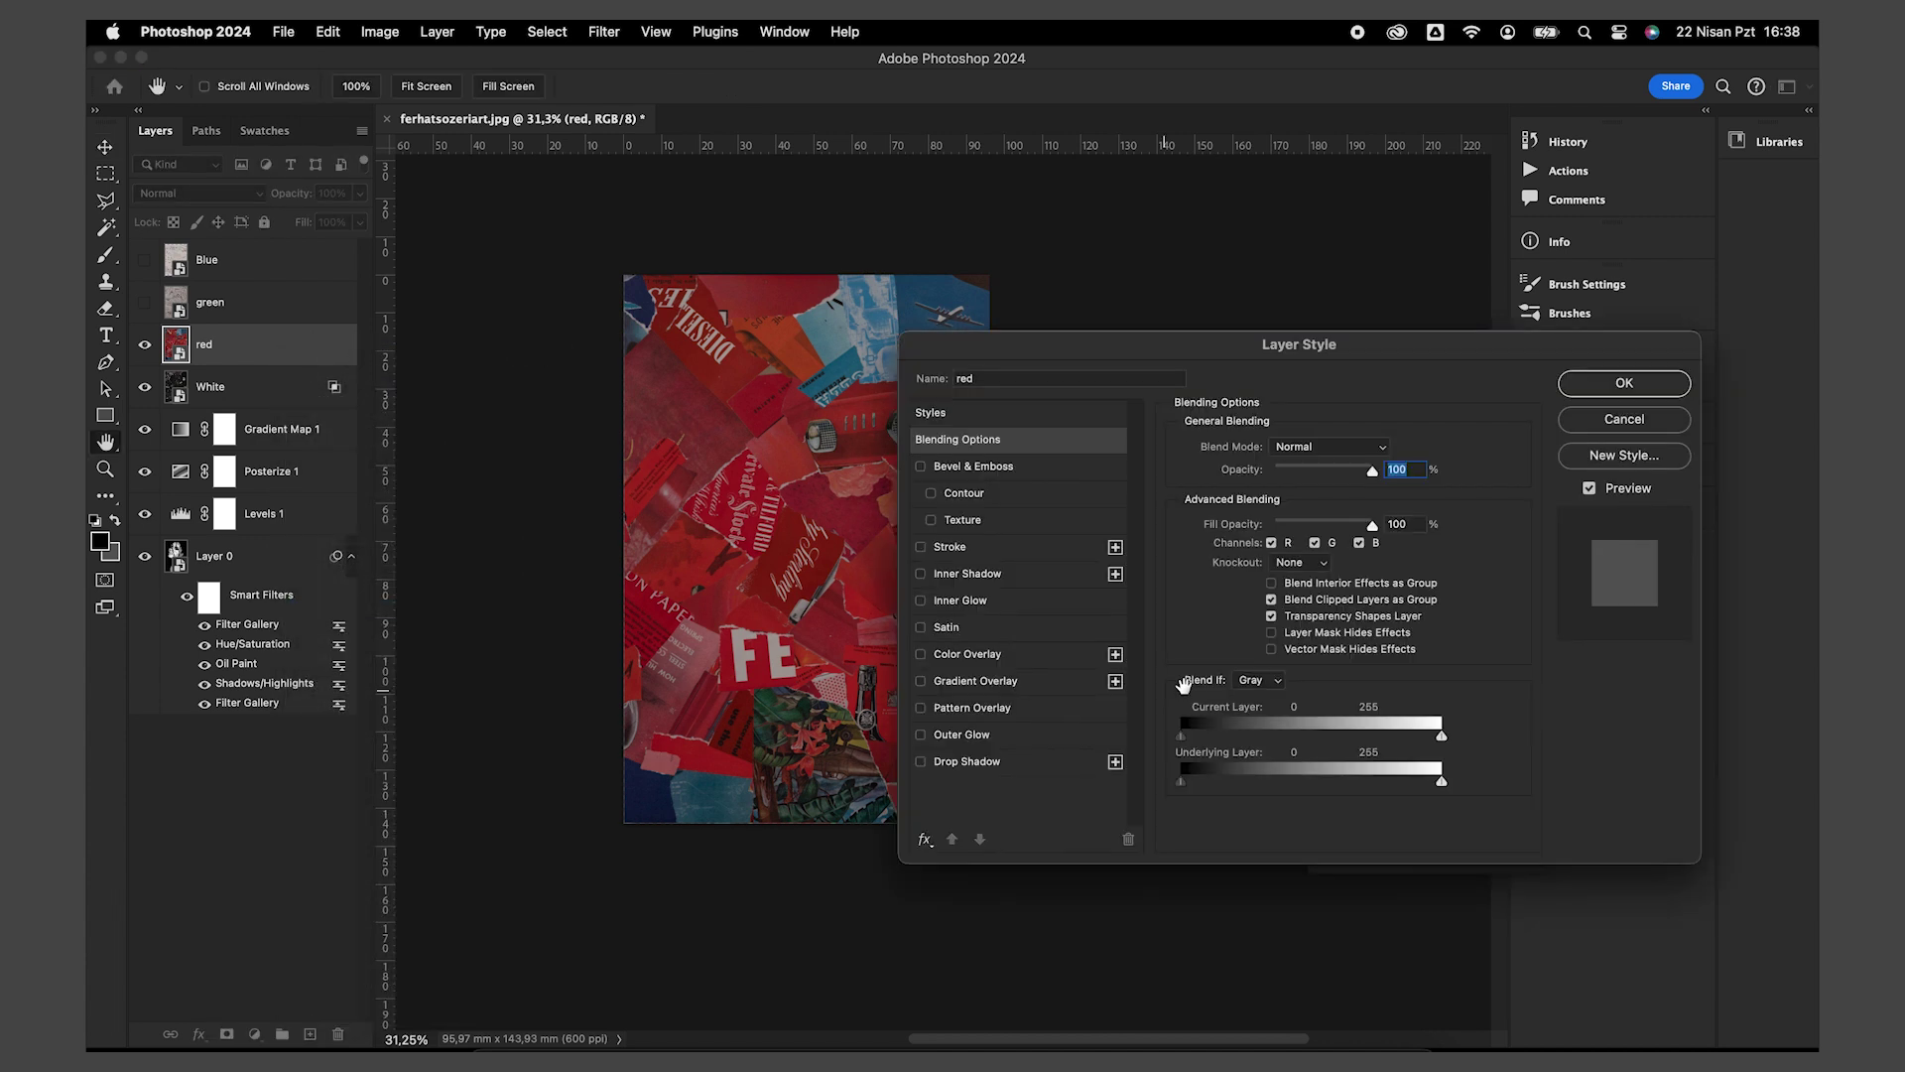
click(1258, 684)
click(1252, 699)
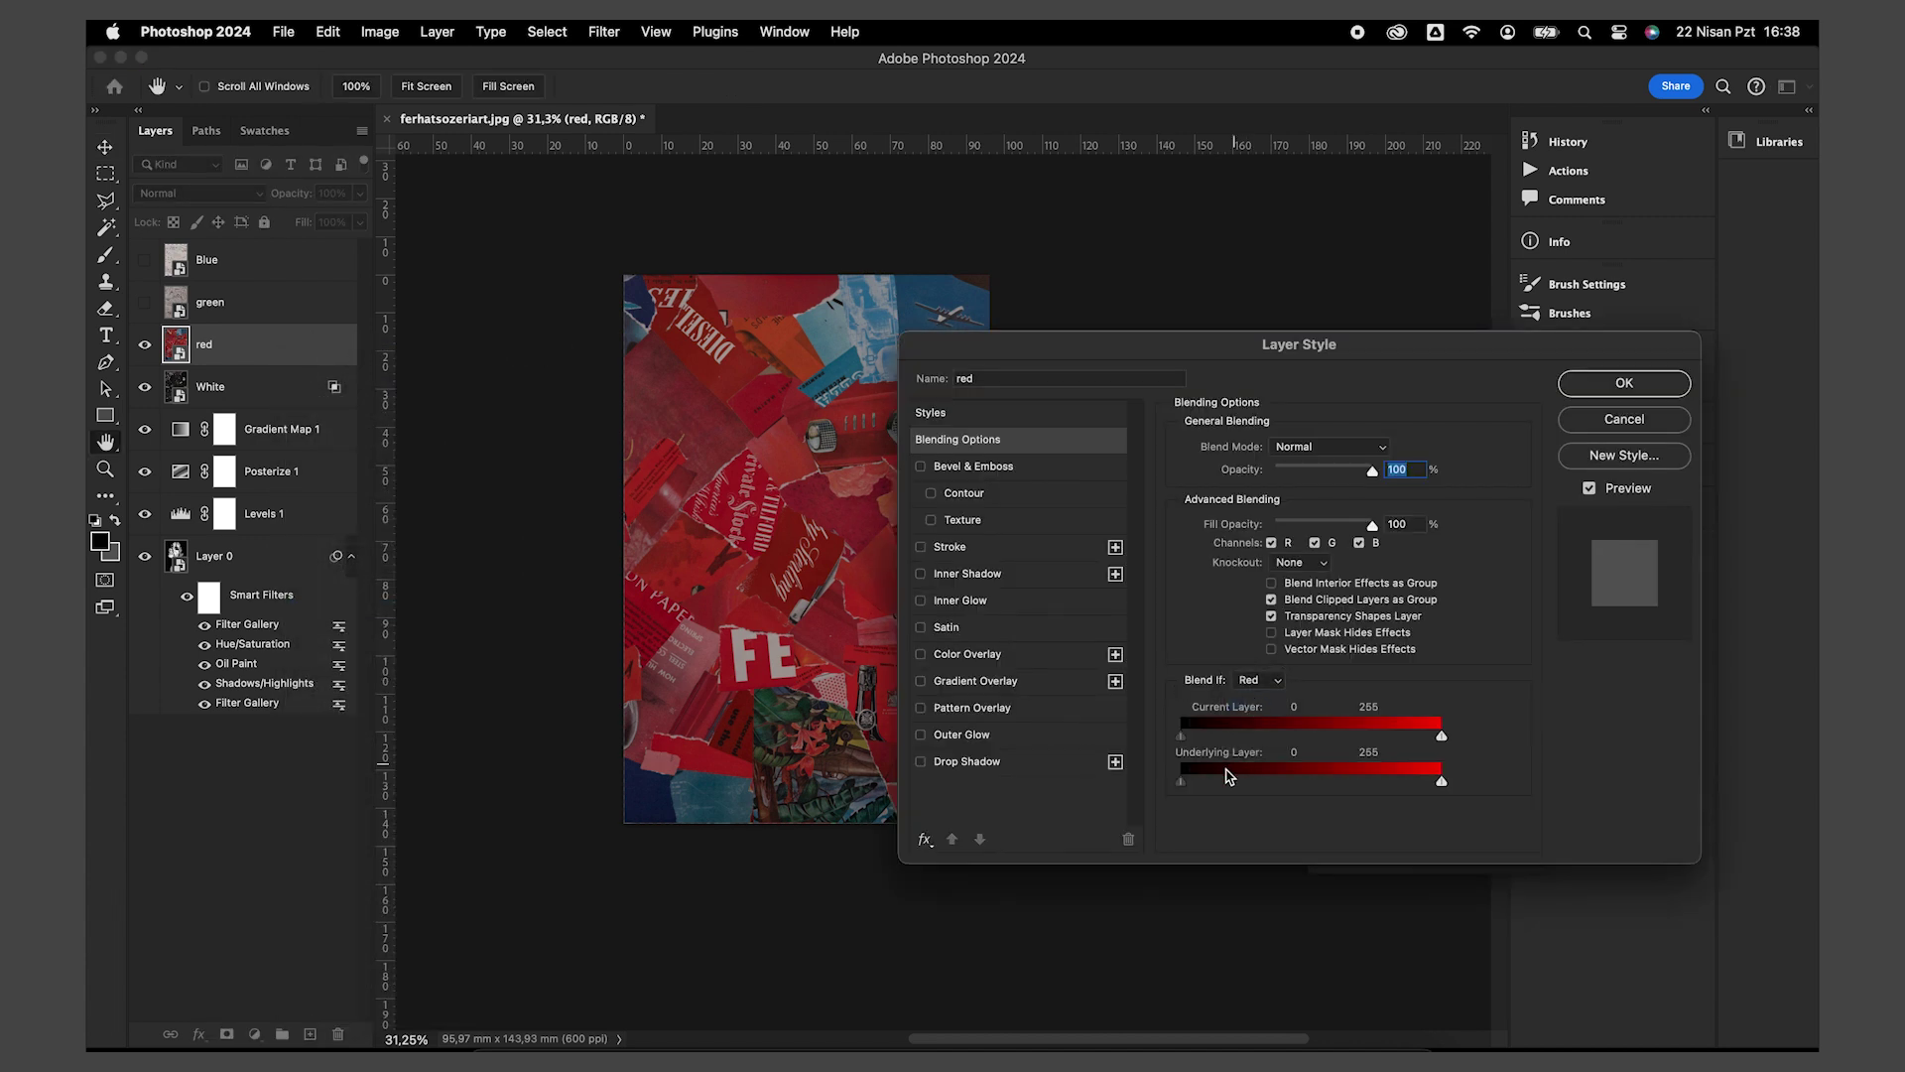
drag(1181, 780, 1405, 781)
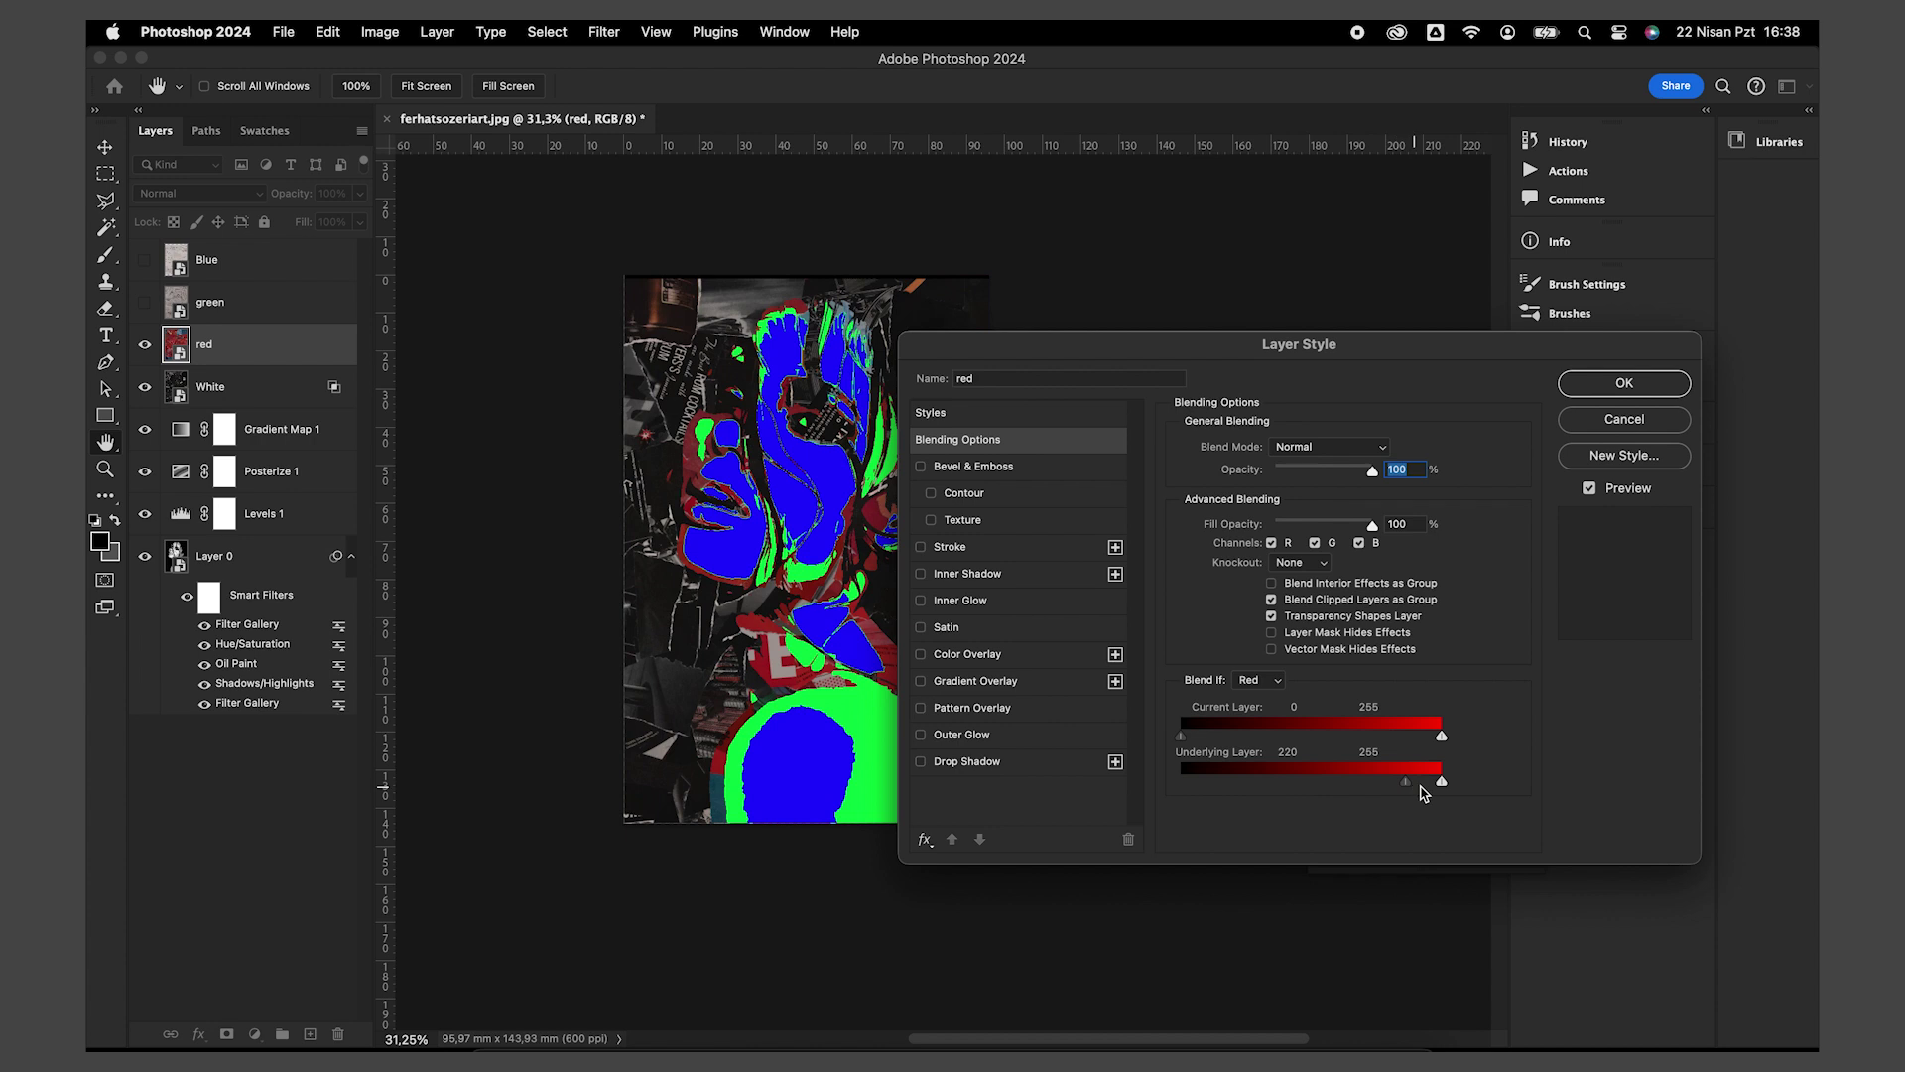
click(1654, 383)
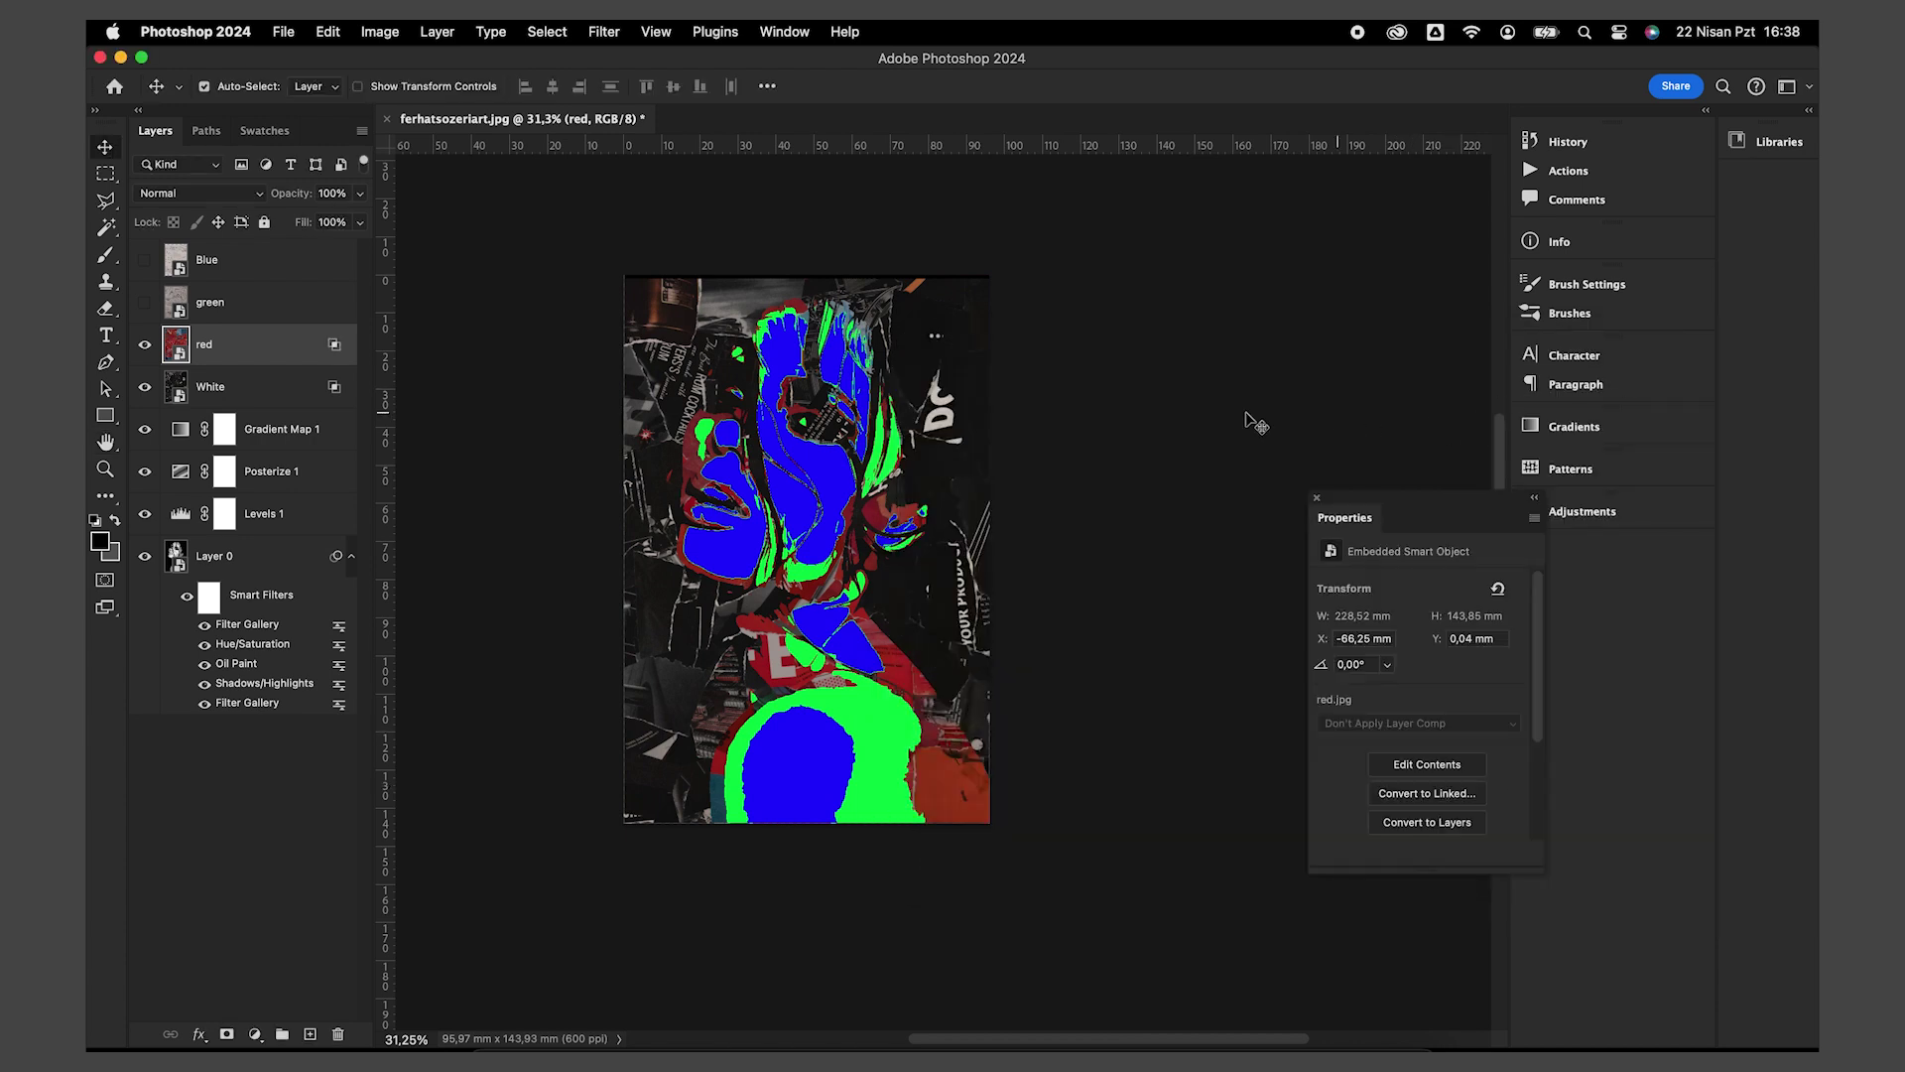
Step: Show the green newspaper layer and bring up its Blending Options
click(147, 309)
click(264, 306)
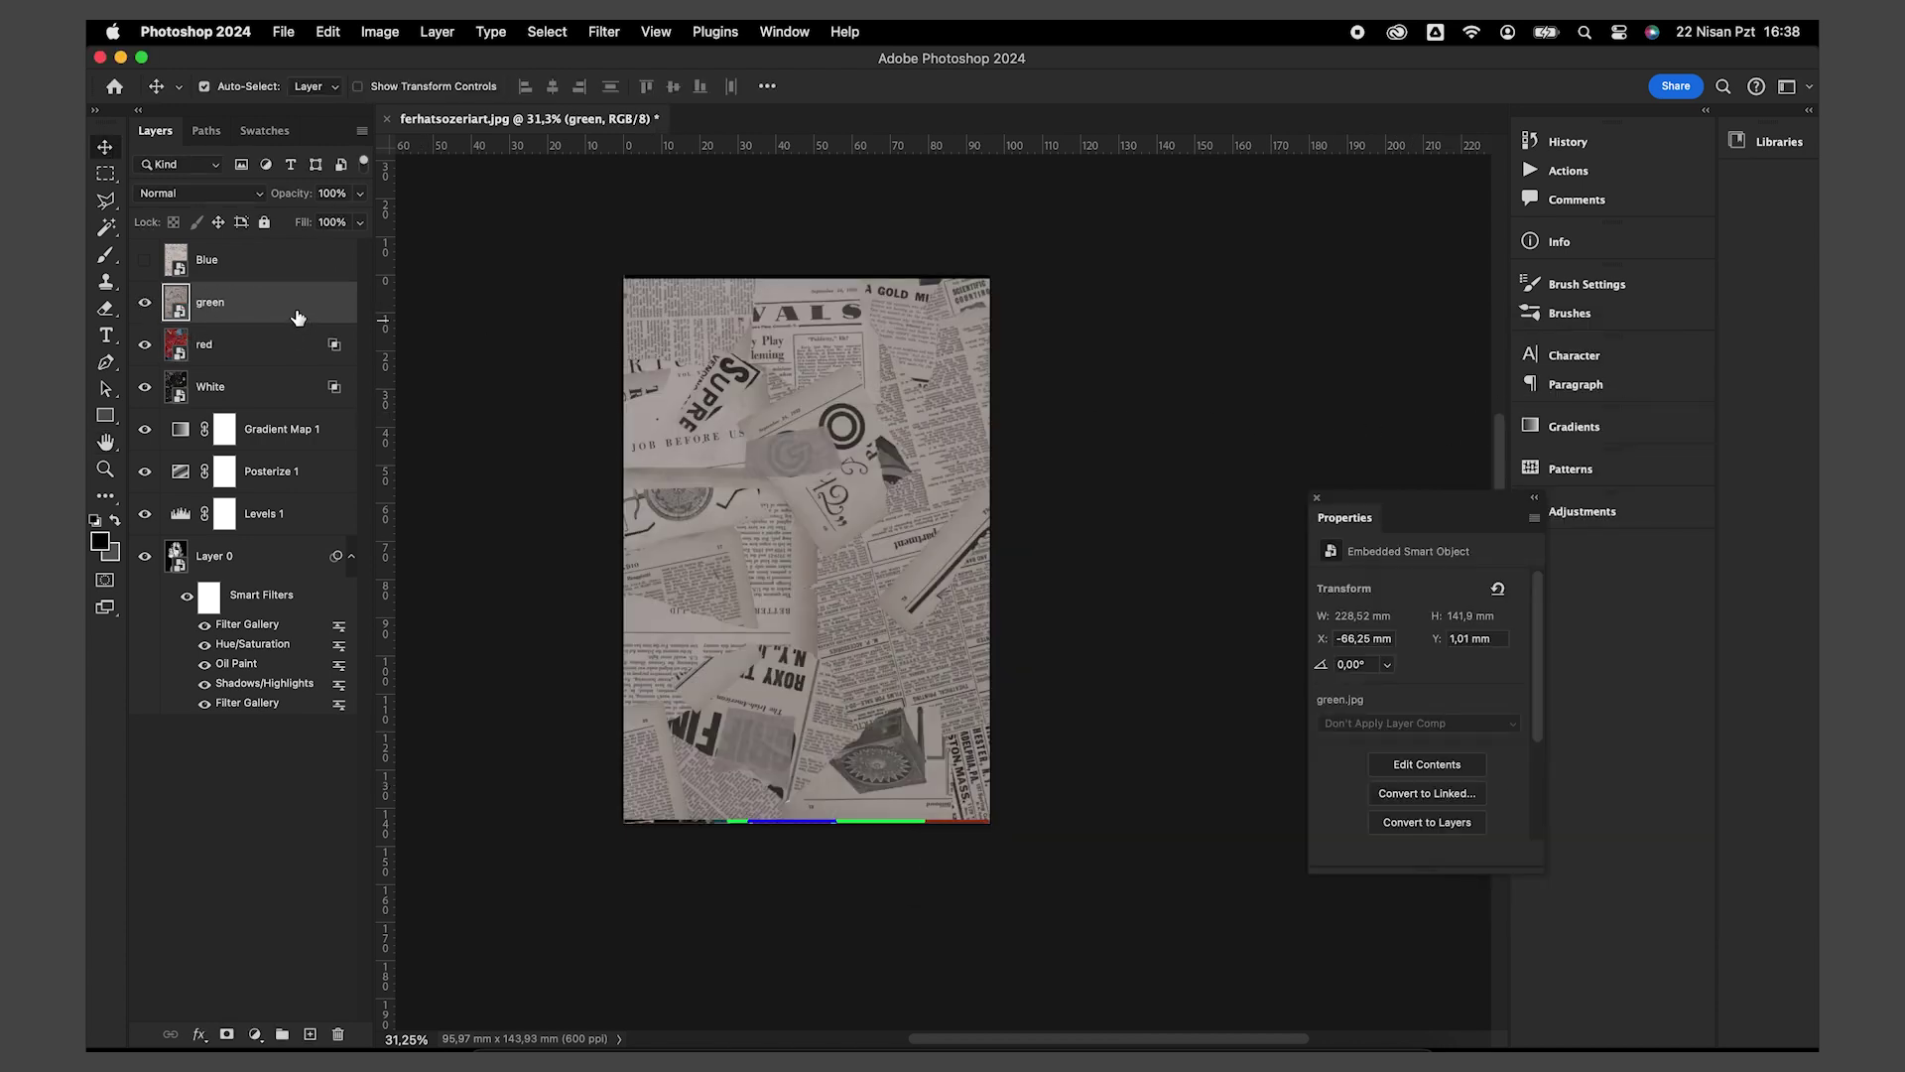
right_click(298, 309)
click(457, 573)
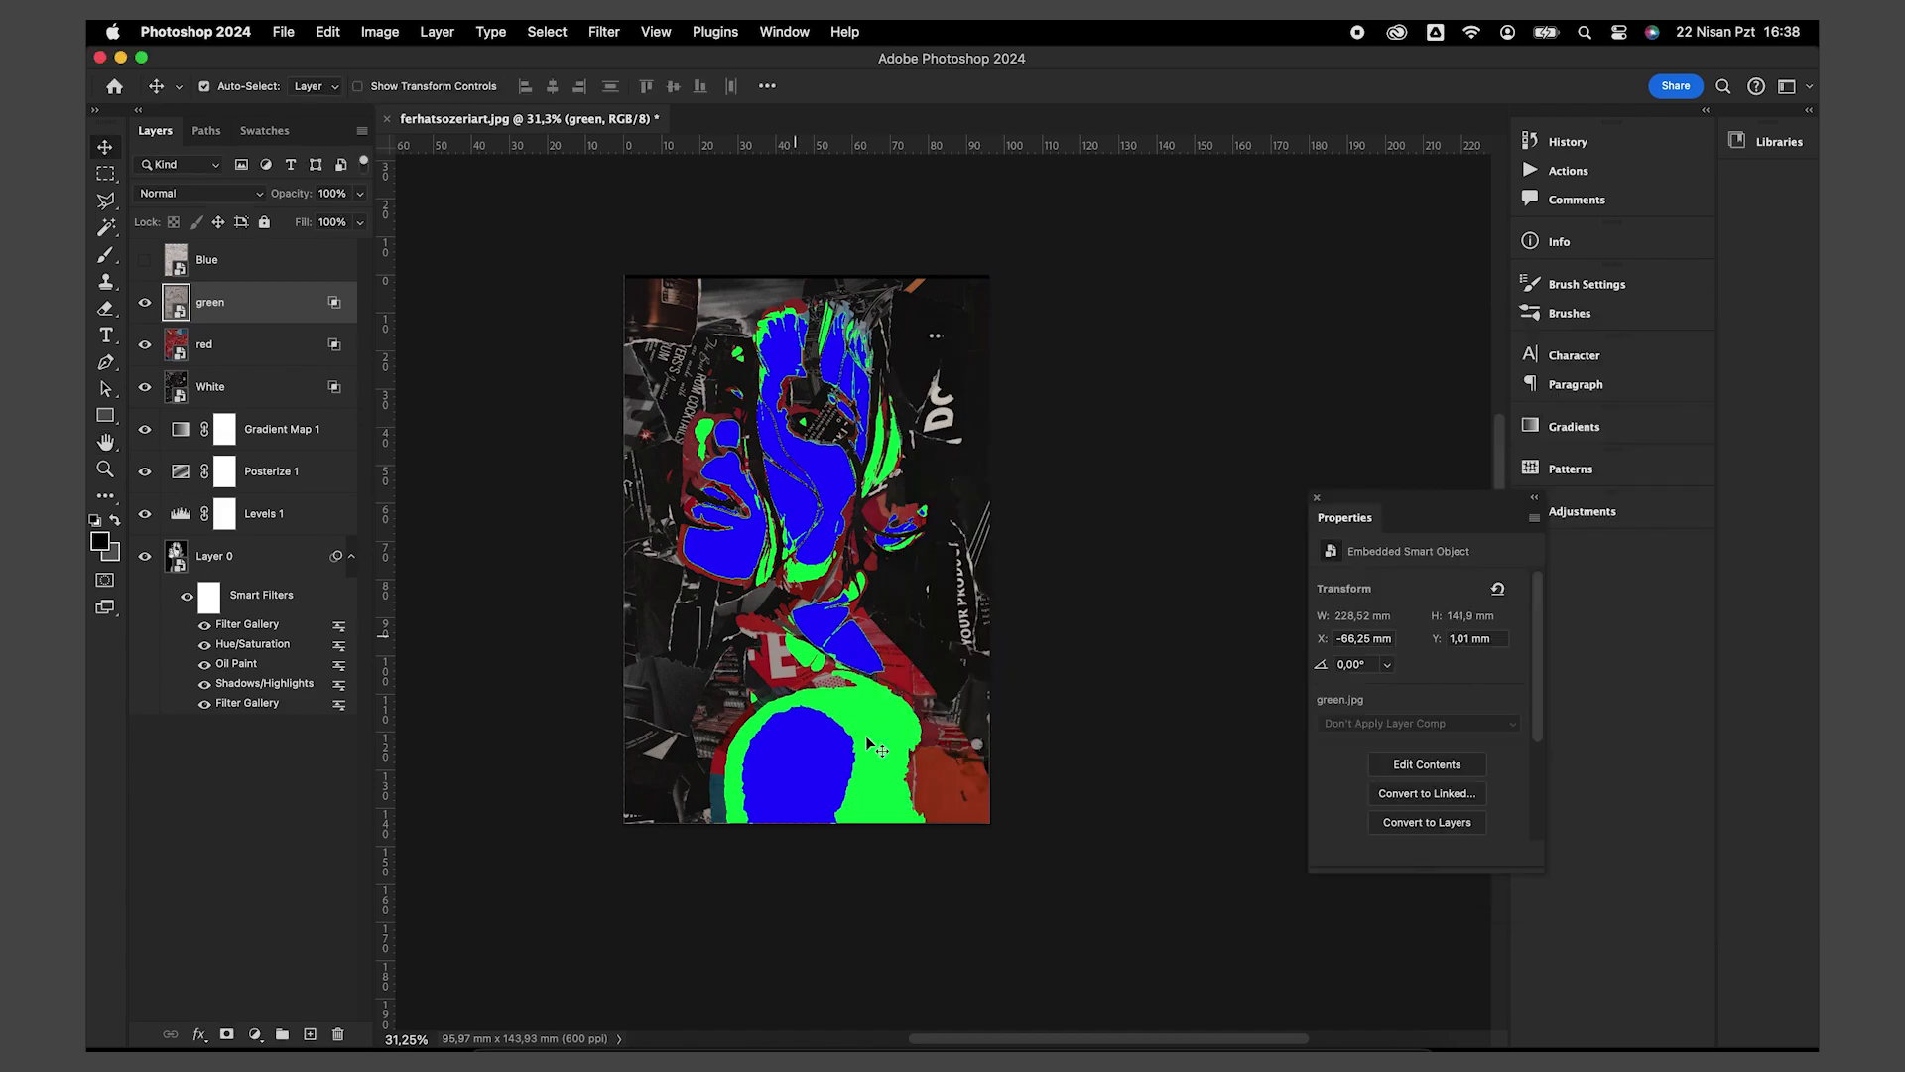
Step: Stretch the green texture to reach the canvas top and bottom edges
key(super+t)
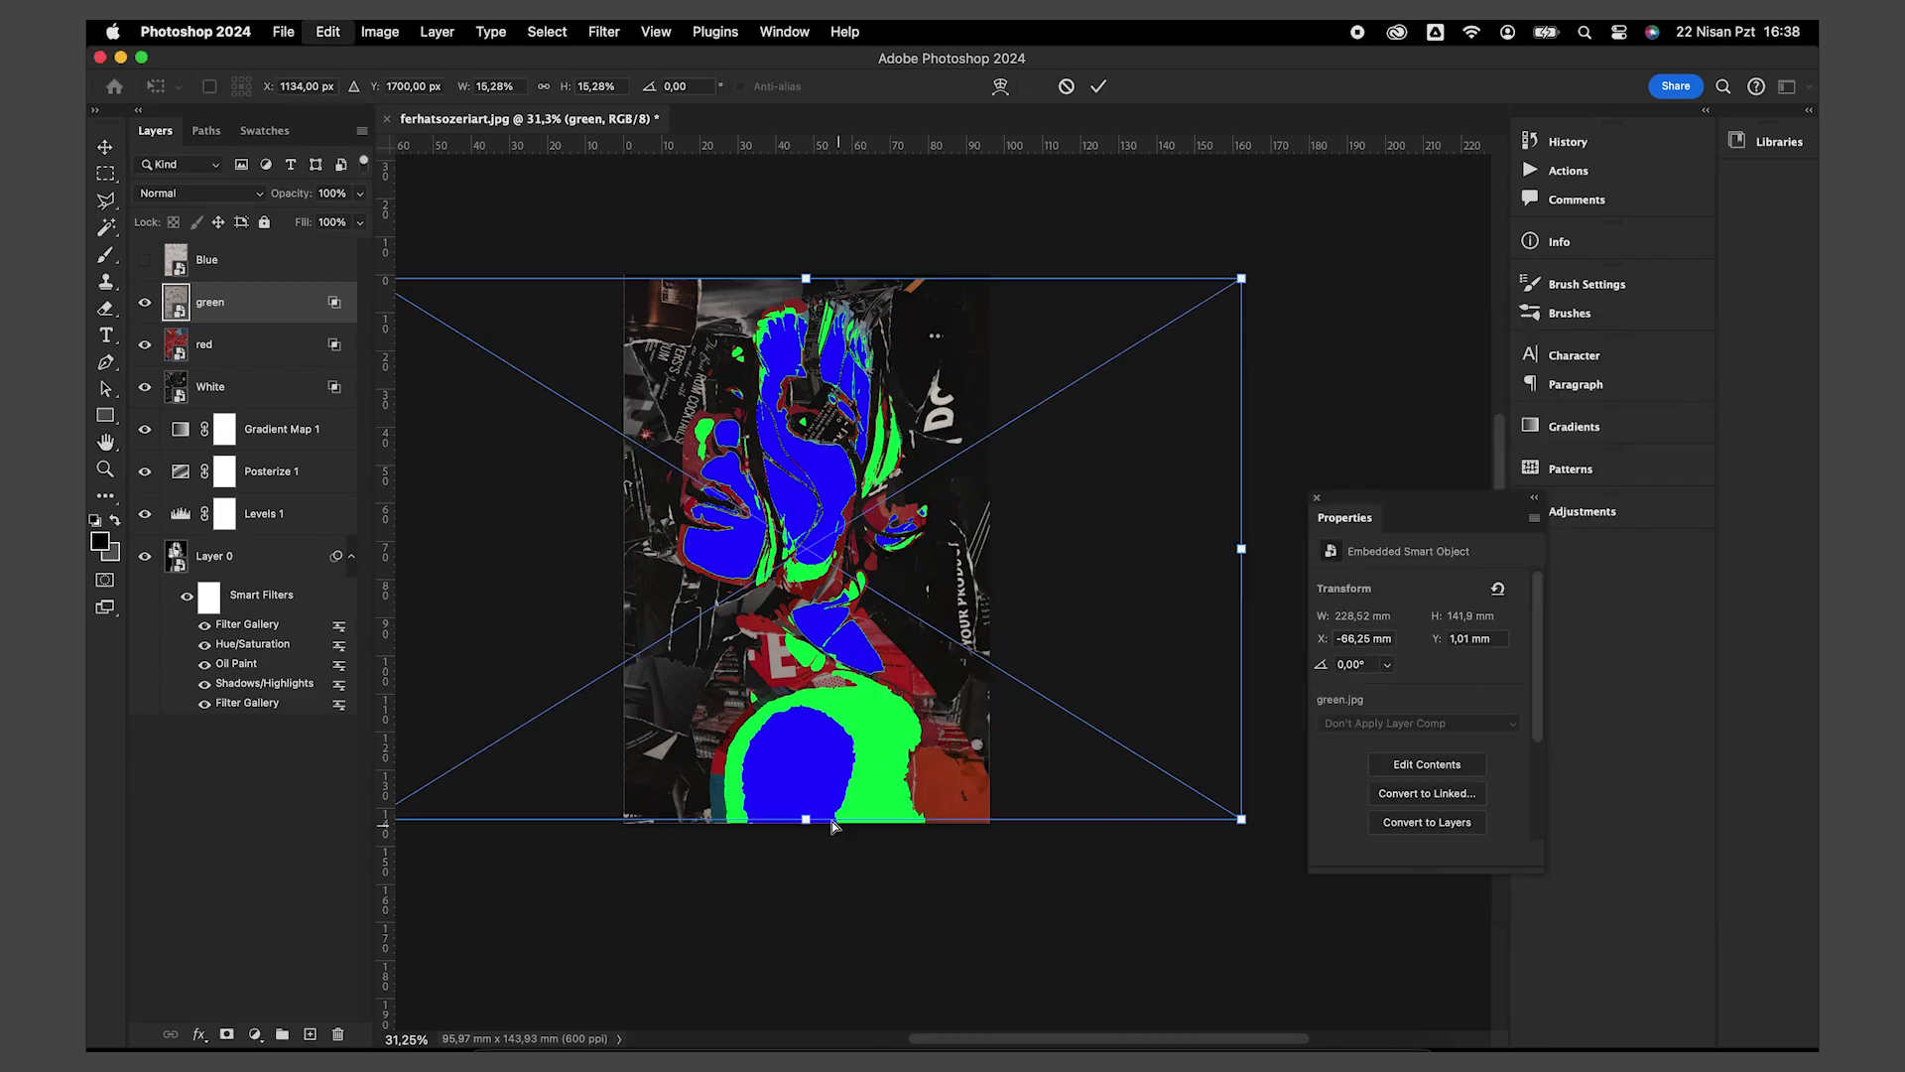
drag(805, 822, 815, 831)
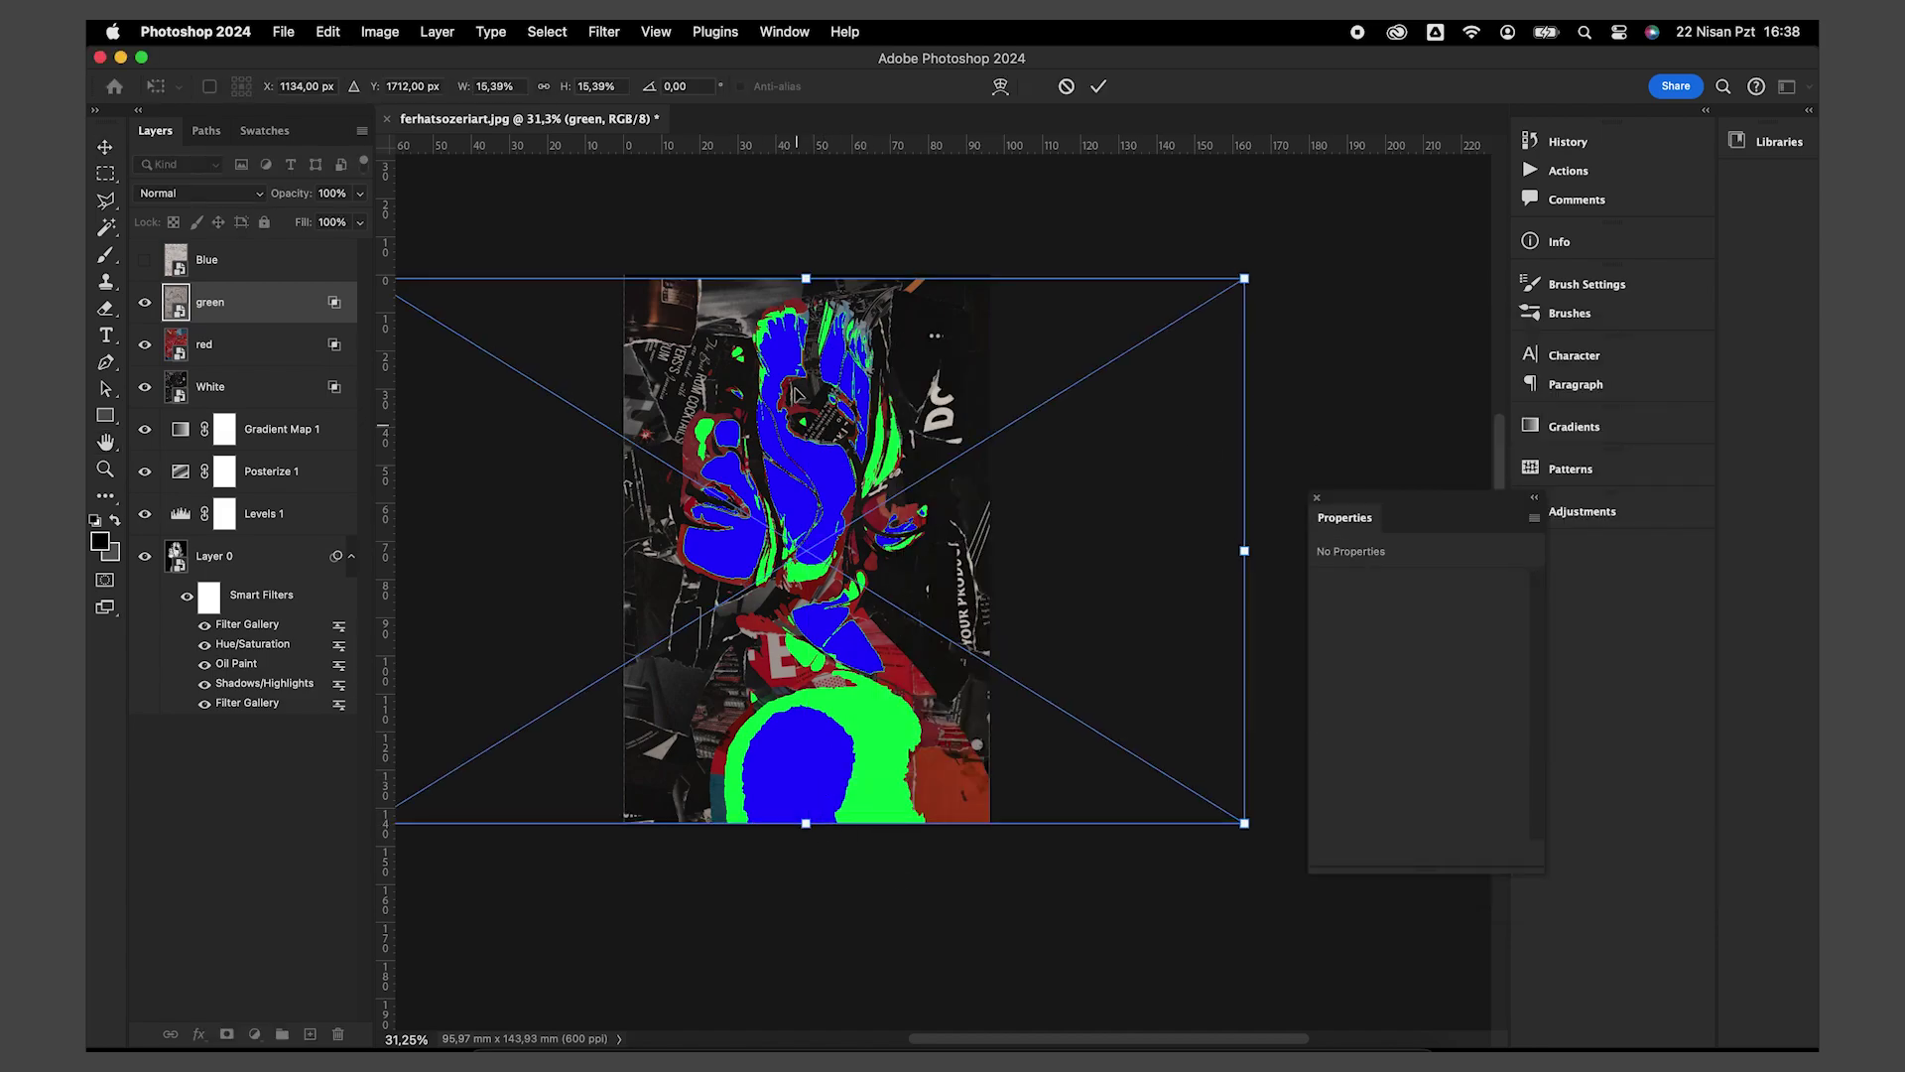
drag(811, 270, 813, 266)
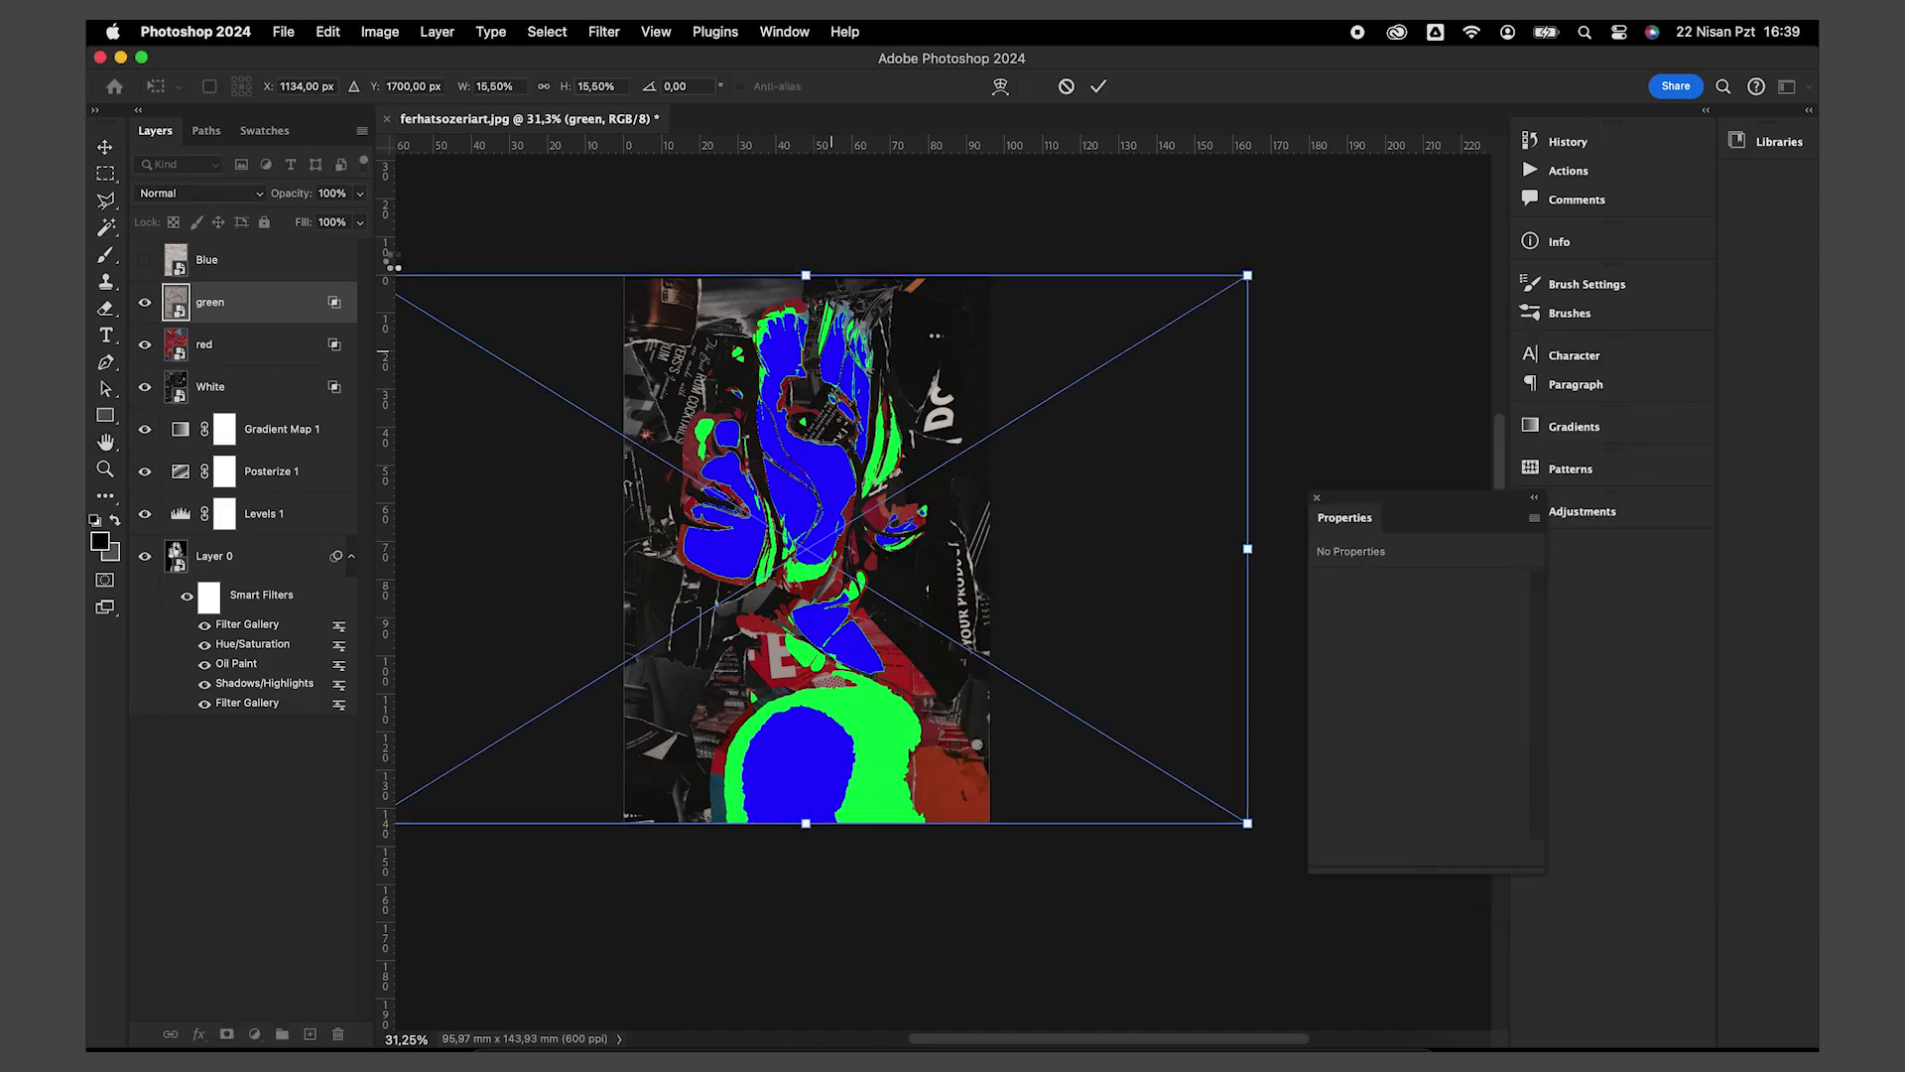
key(Return)
Step: Show the Blue texture and stretch it down to the canvas bottom
click(144, 260)
click(206, 260)
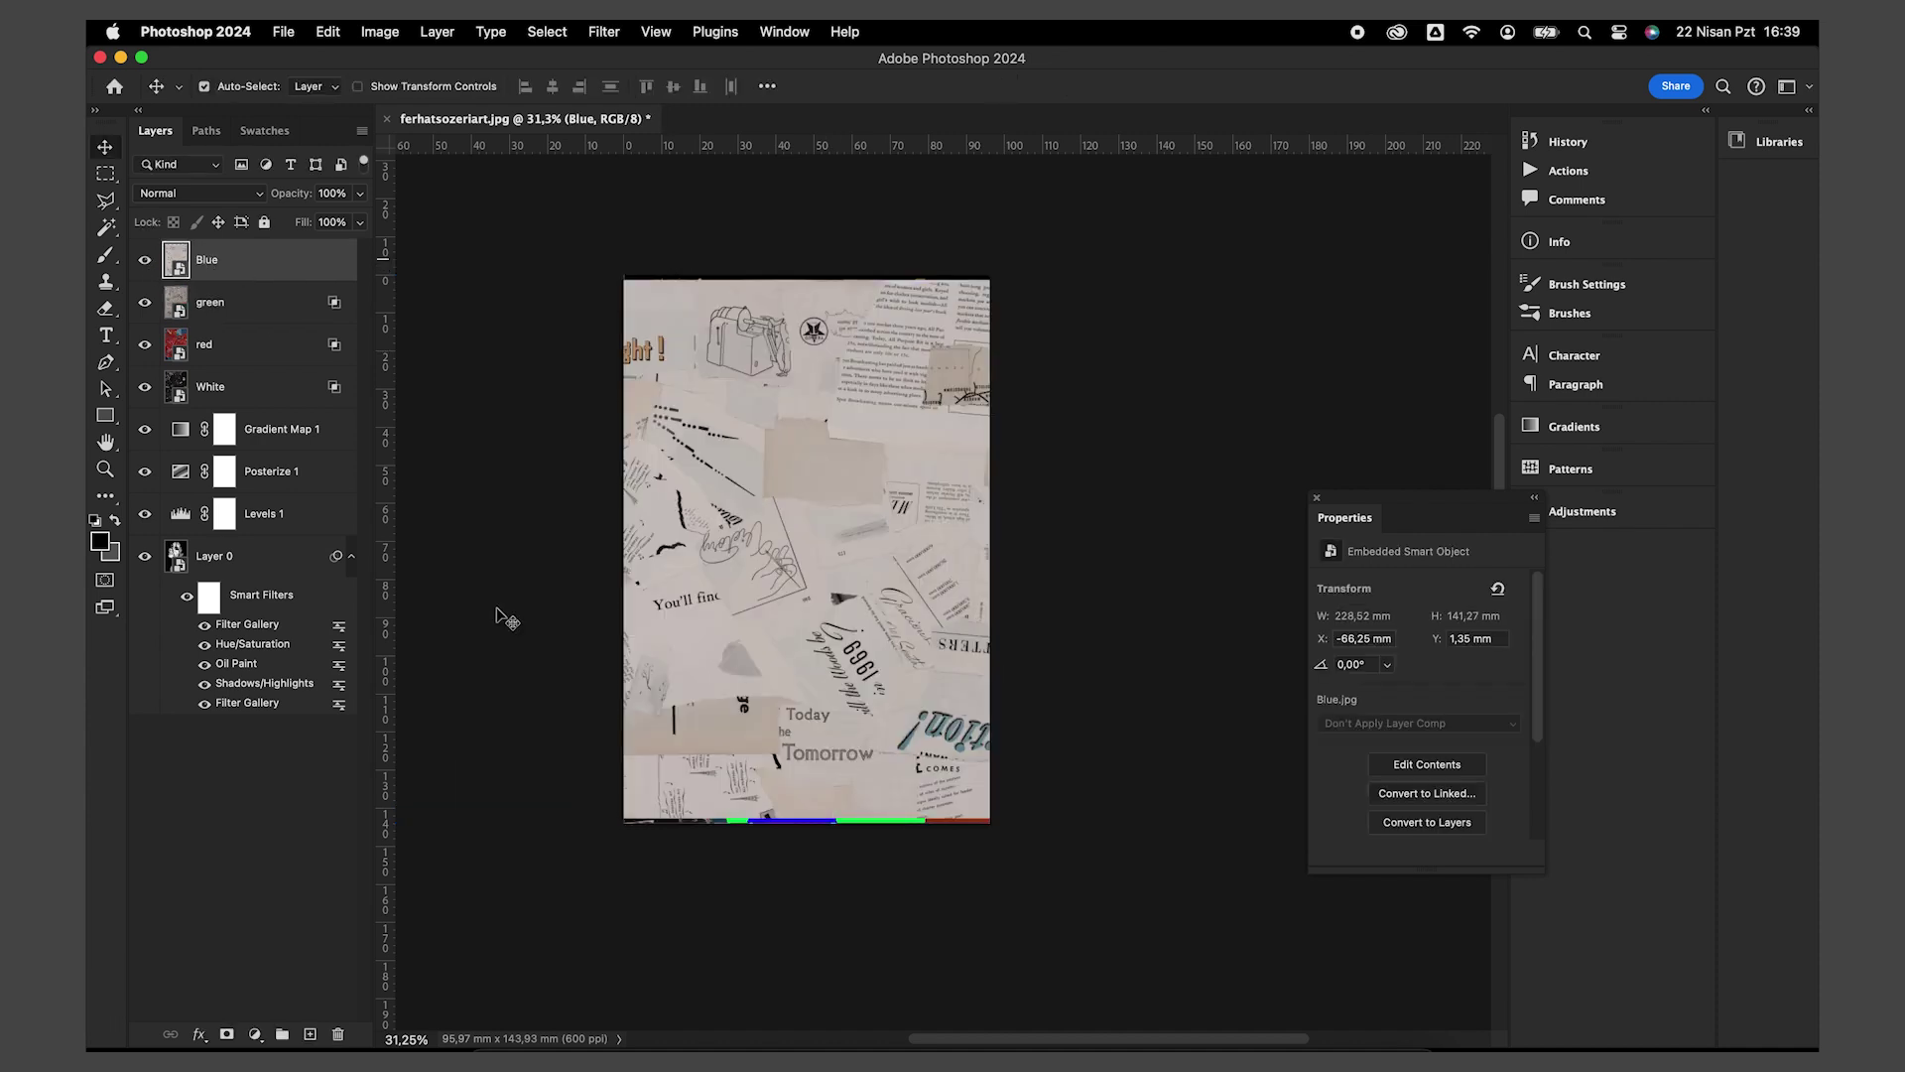
key(super+t)
drag(808, 824, 808, 828)
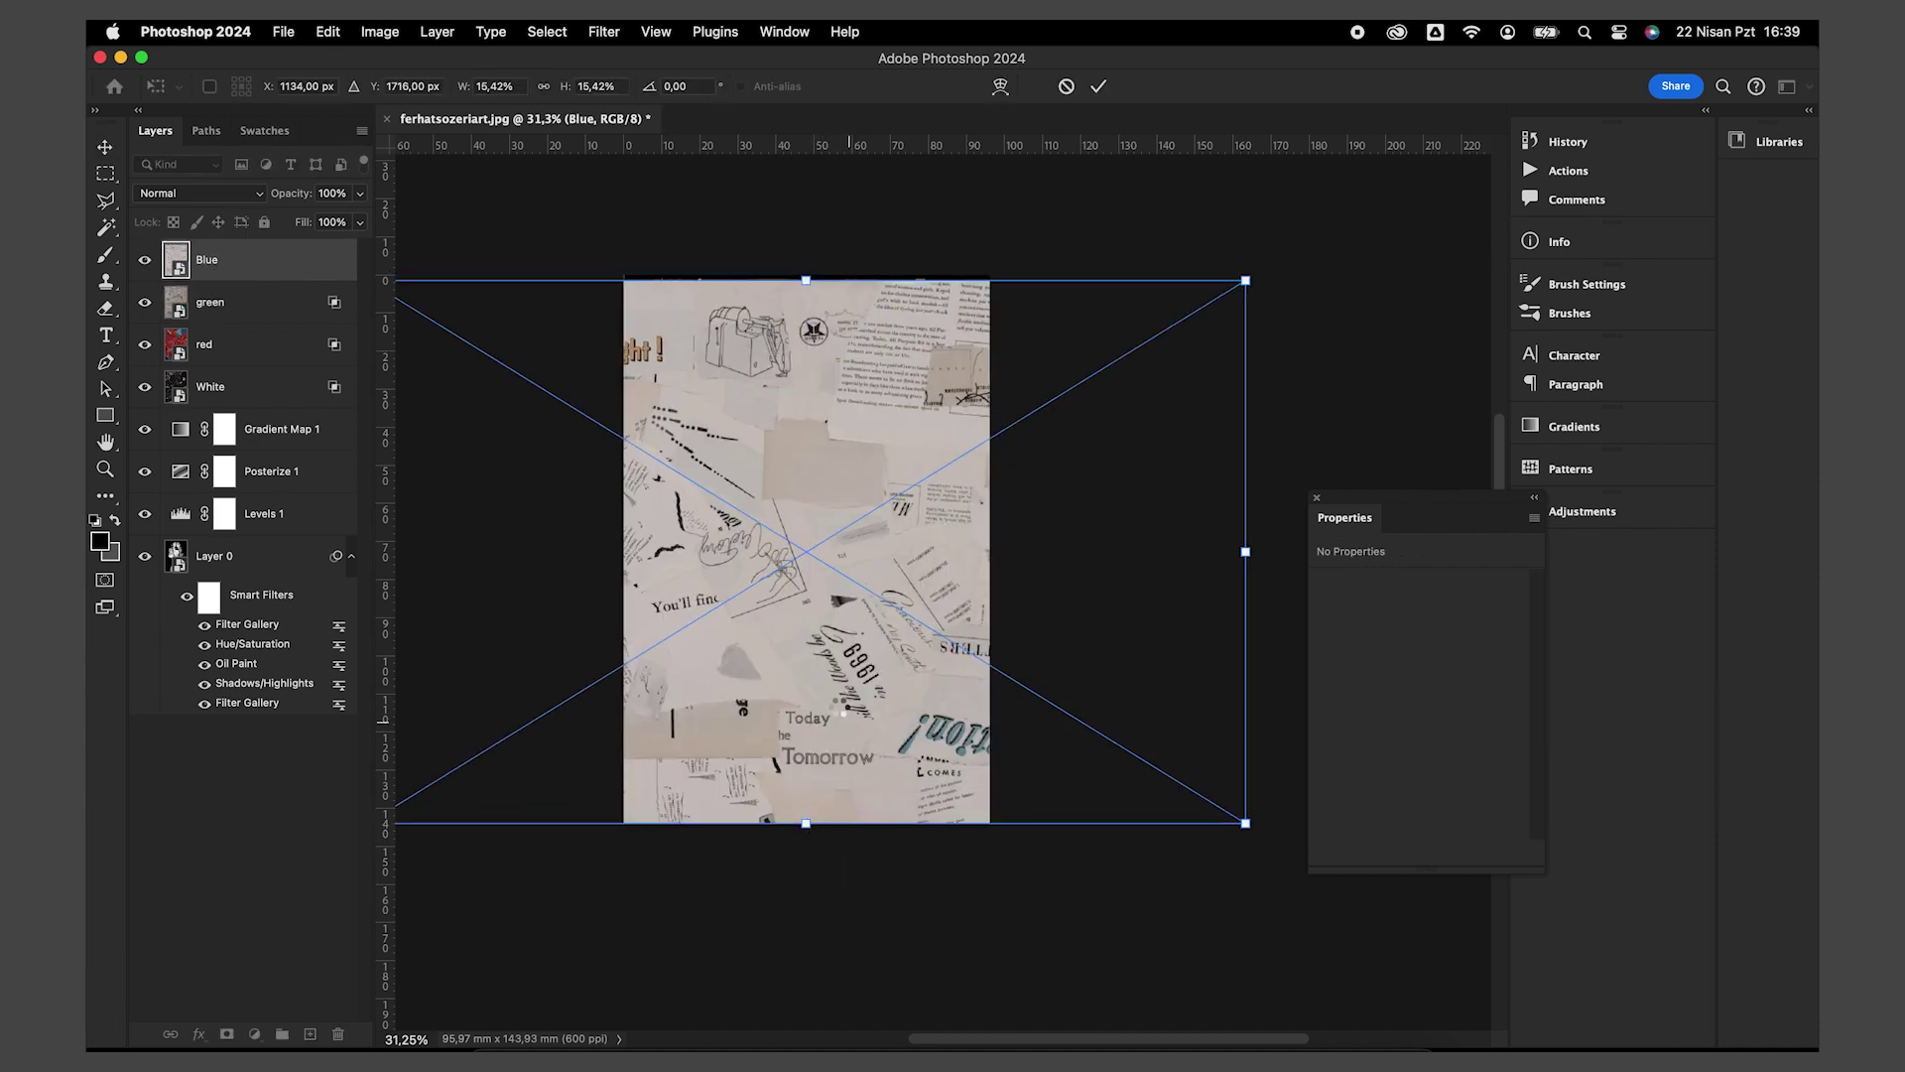
key(Return)
right_click(274, 260)
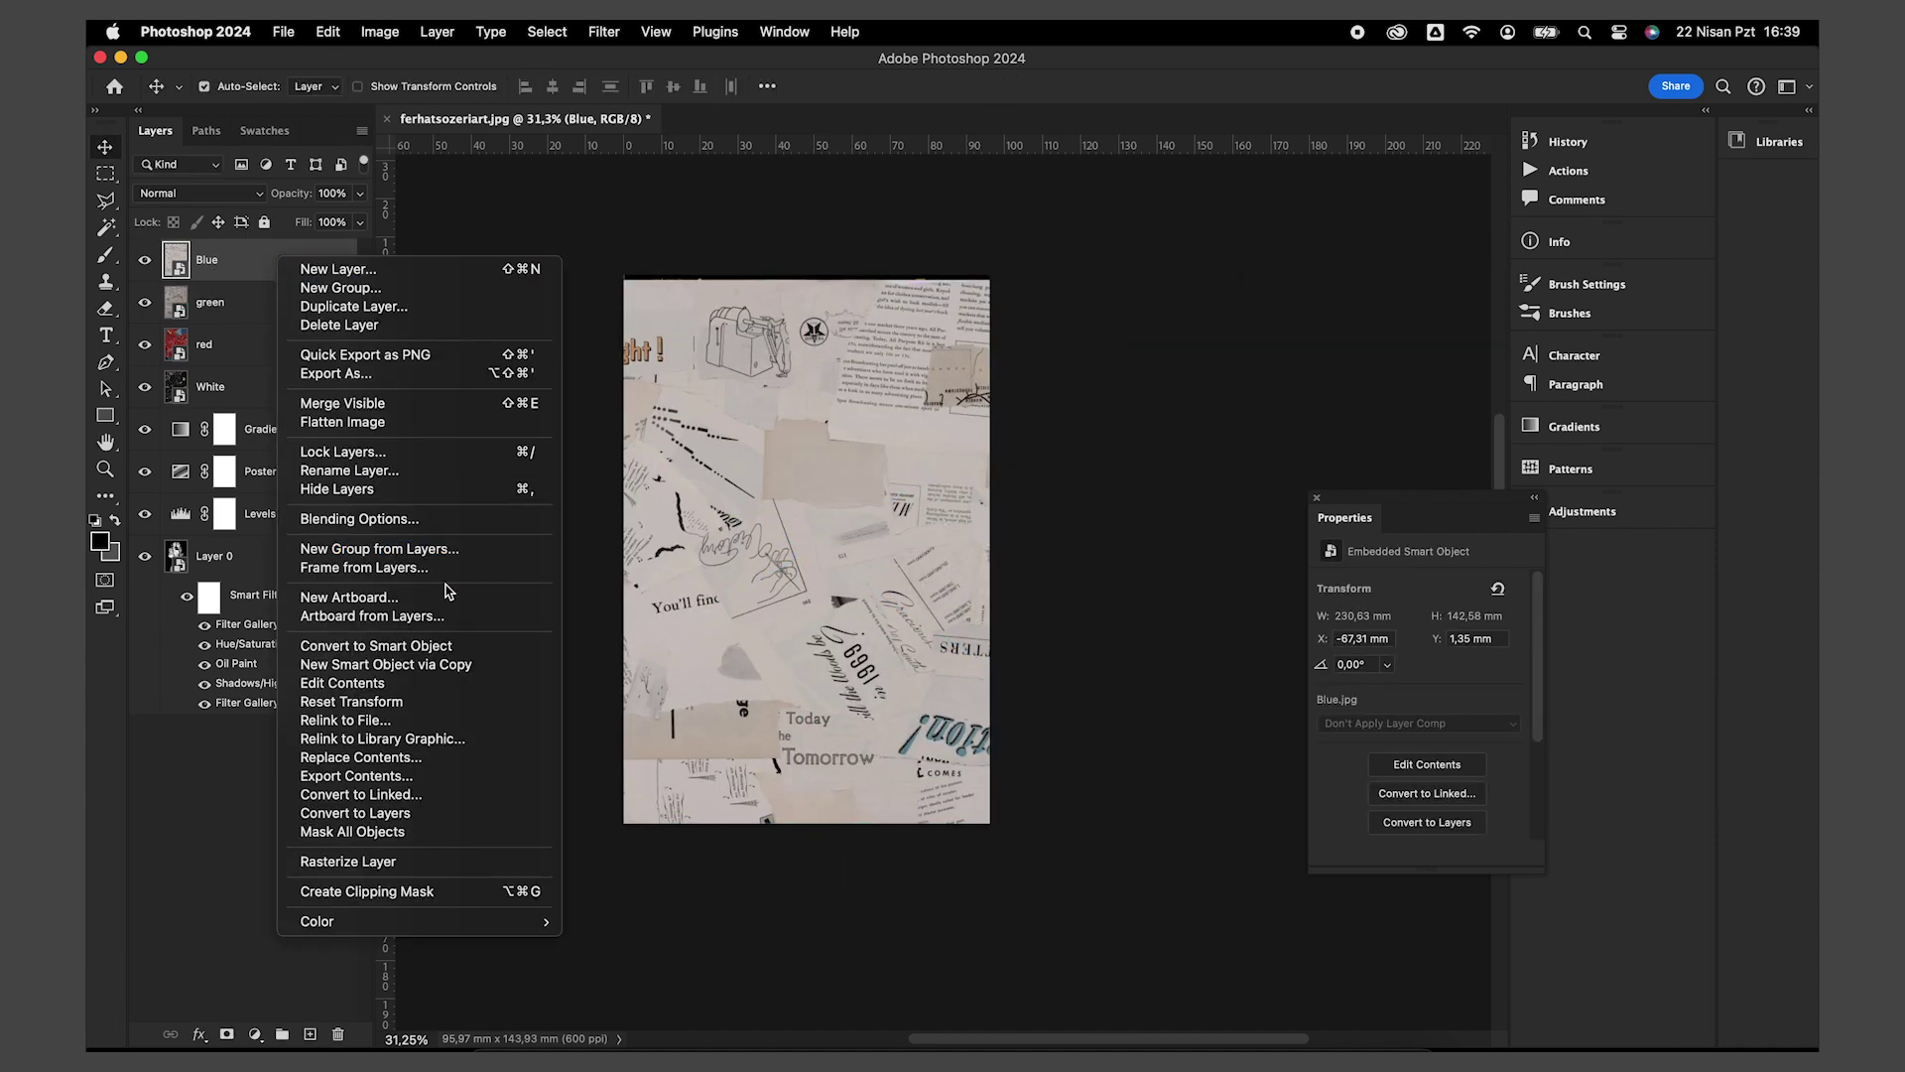
Step: Set the Blue layer's Blend If to Blue with Underlying black slider at 211
click(451, 525)
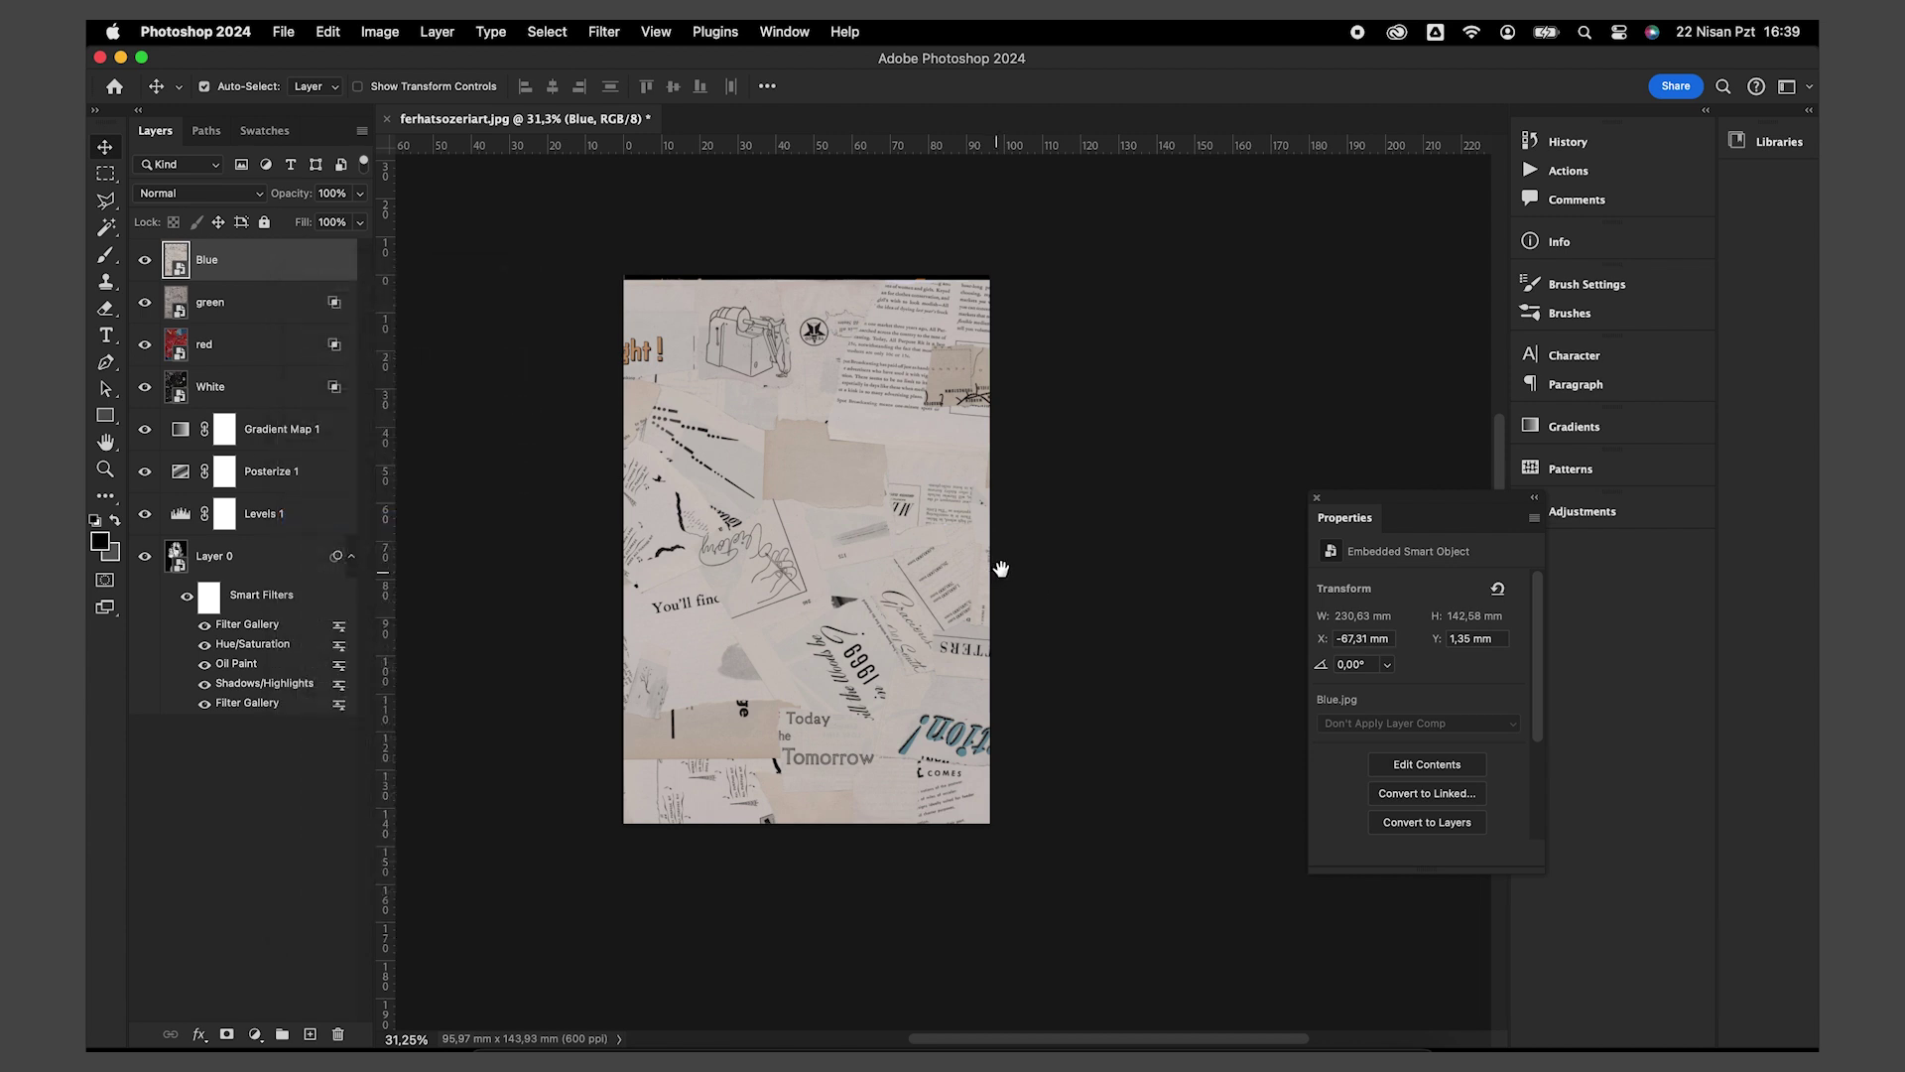
click(1275, 682)
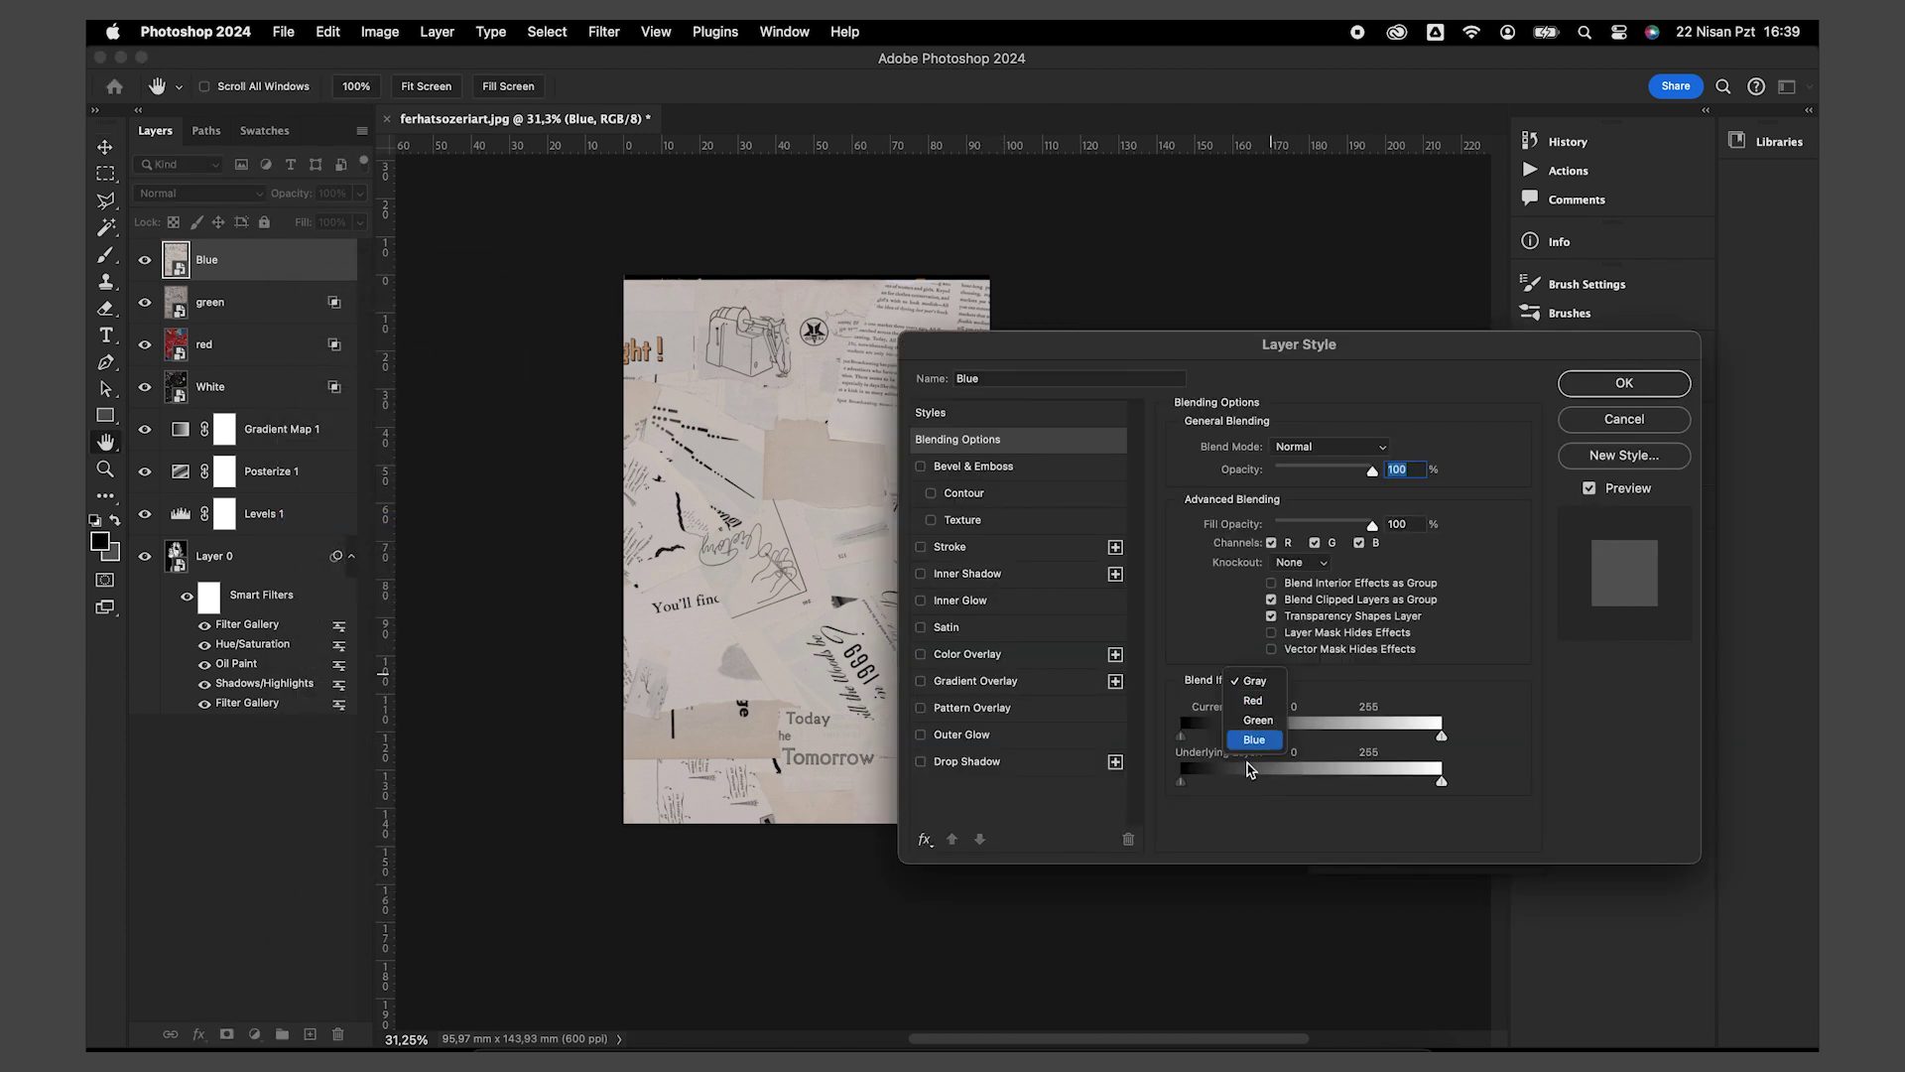
click(1253, 739)
drag(1192, 790, 1418, 786)
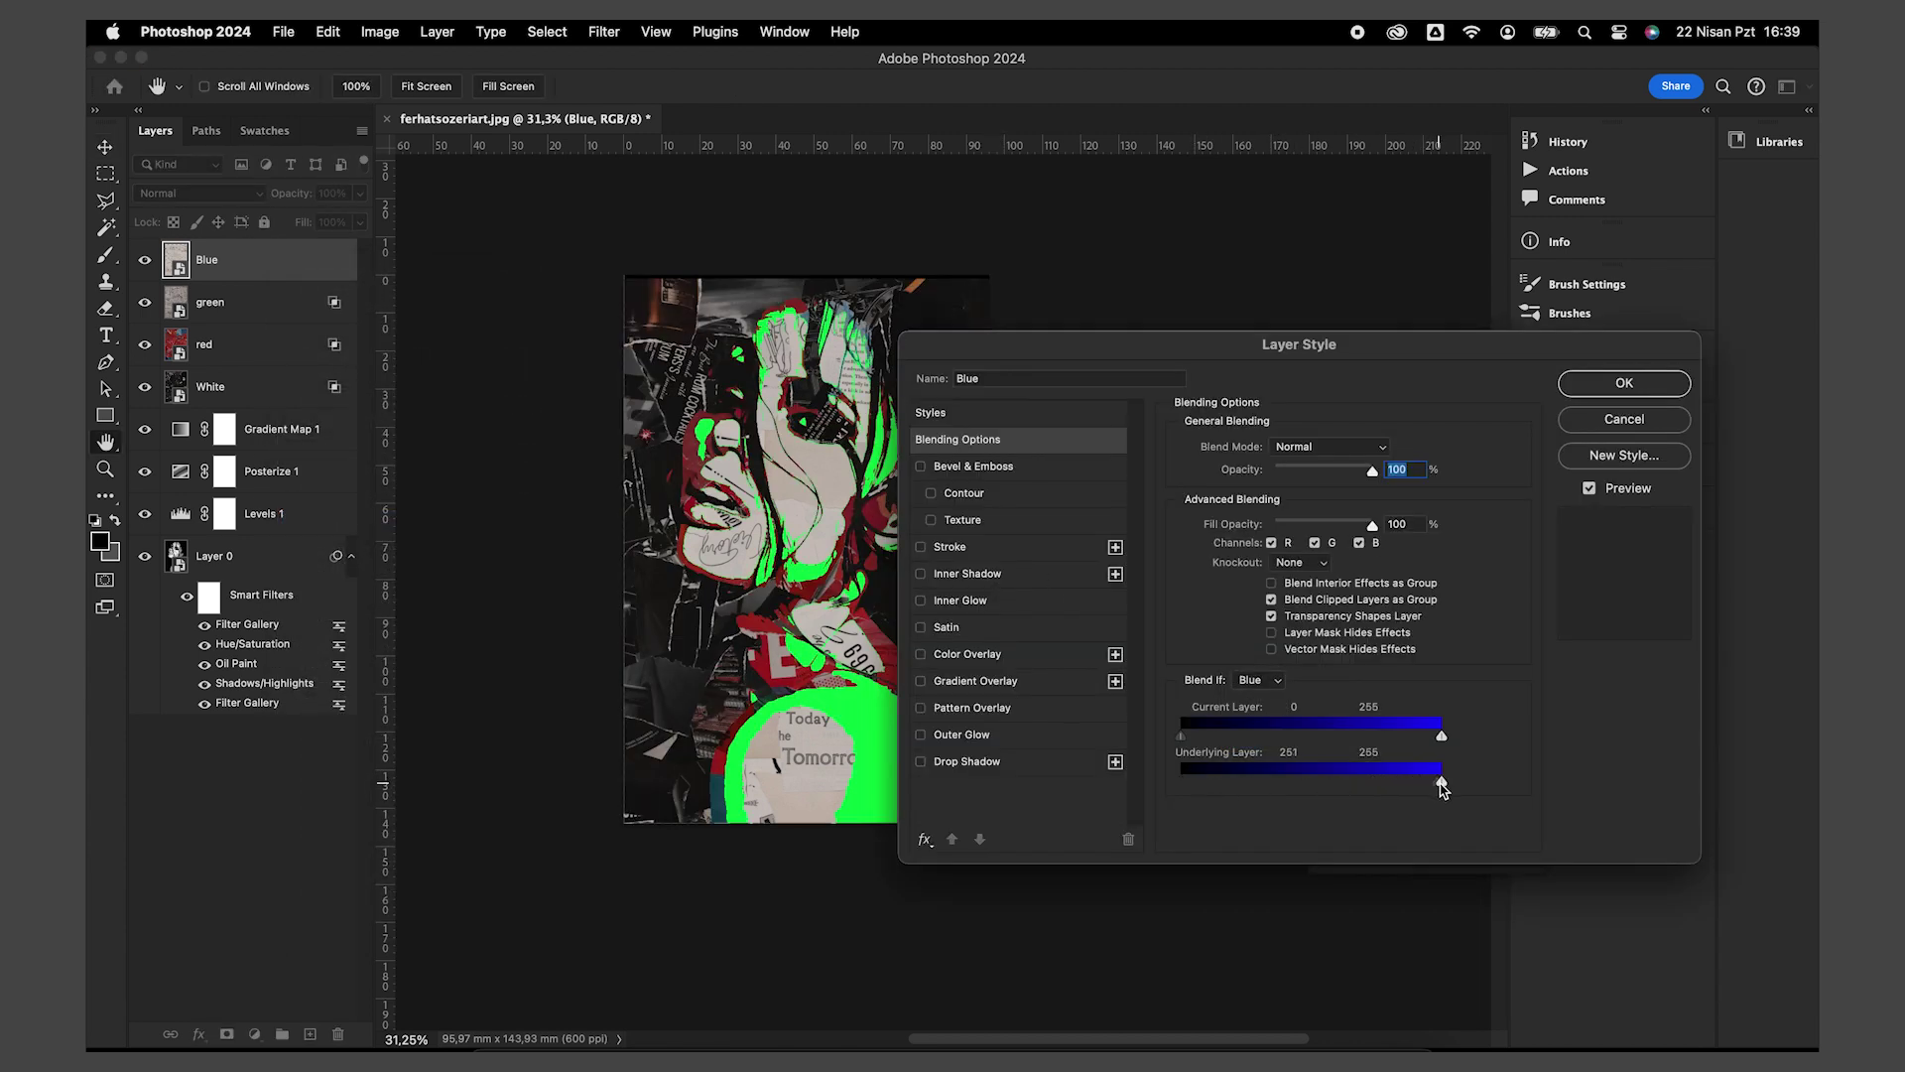
click(1624, 383)
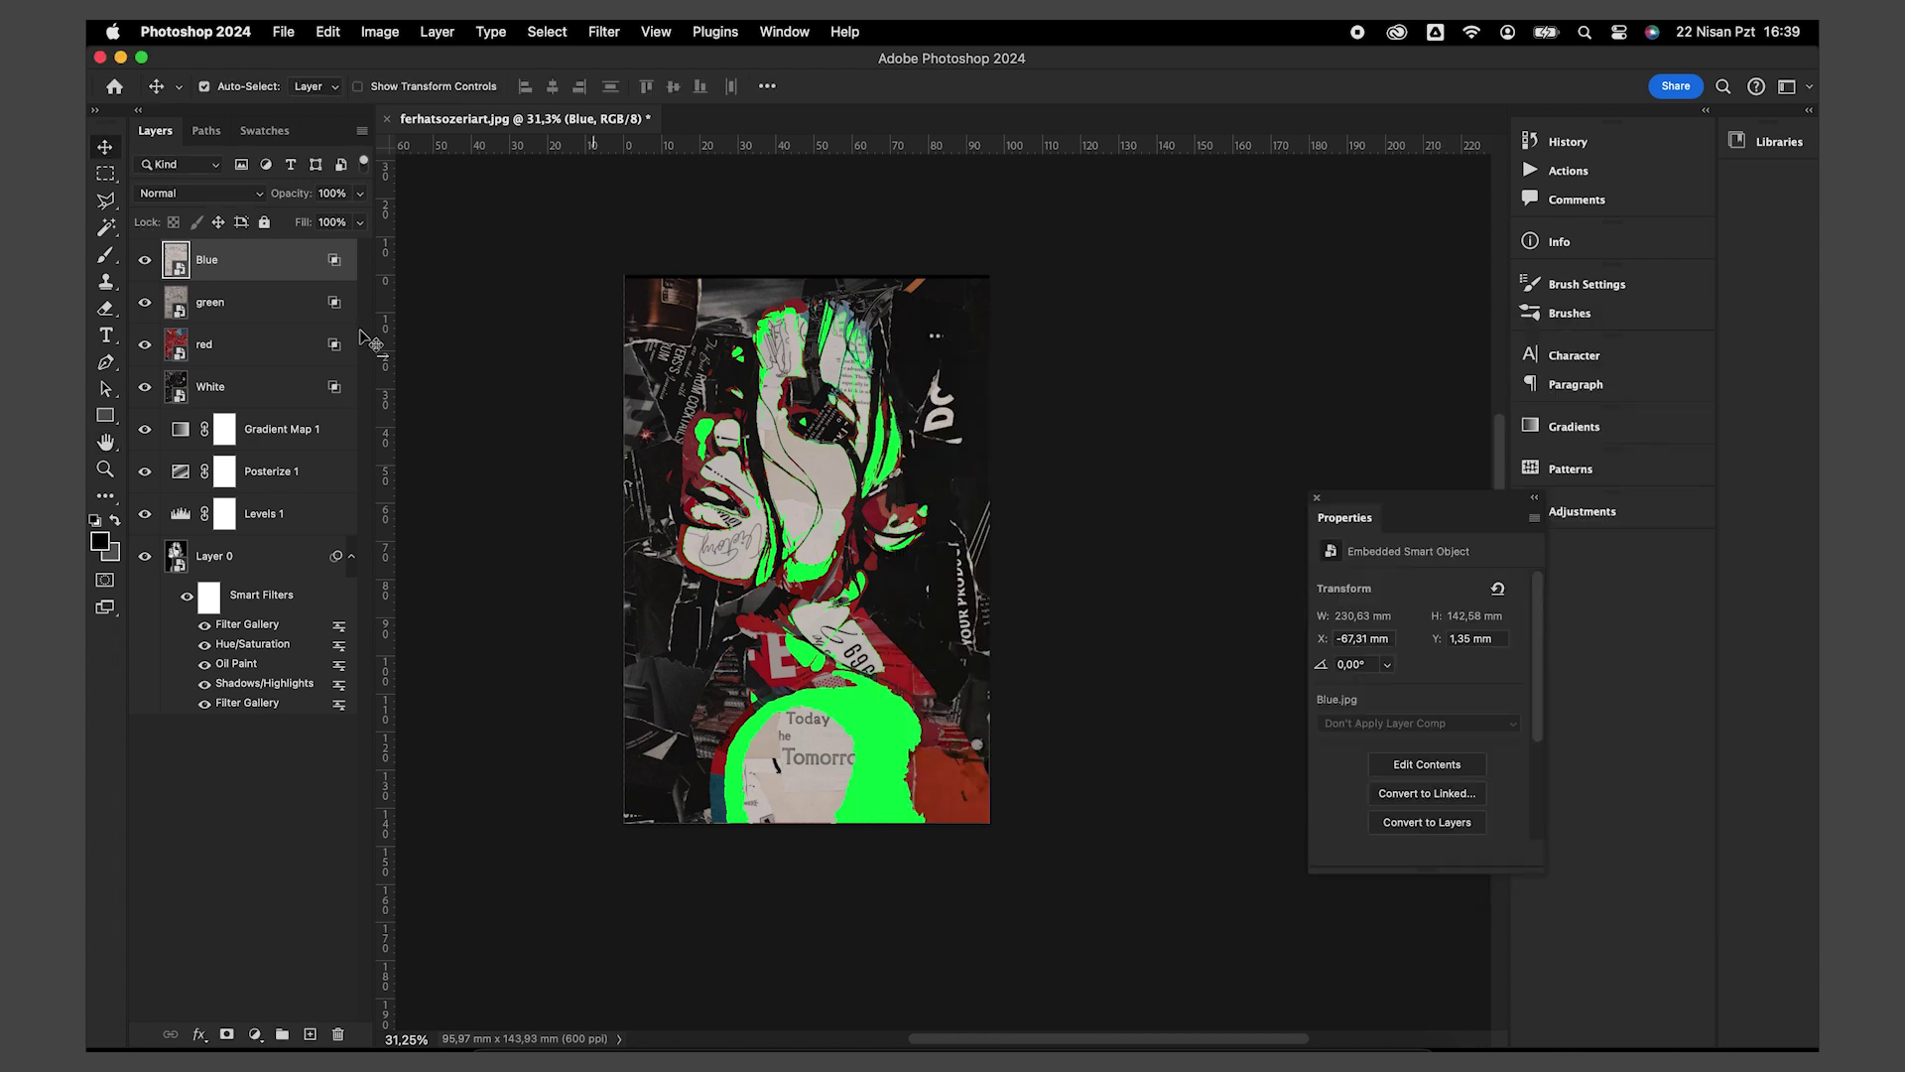
Step: Tune the green layer's Blend If Green Underlying range to start at 84
click(287, 315)
double_click(287, 315)
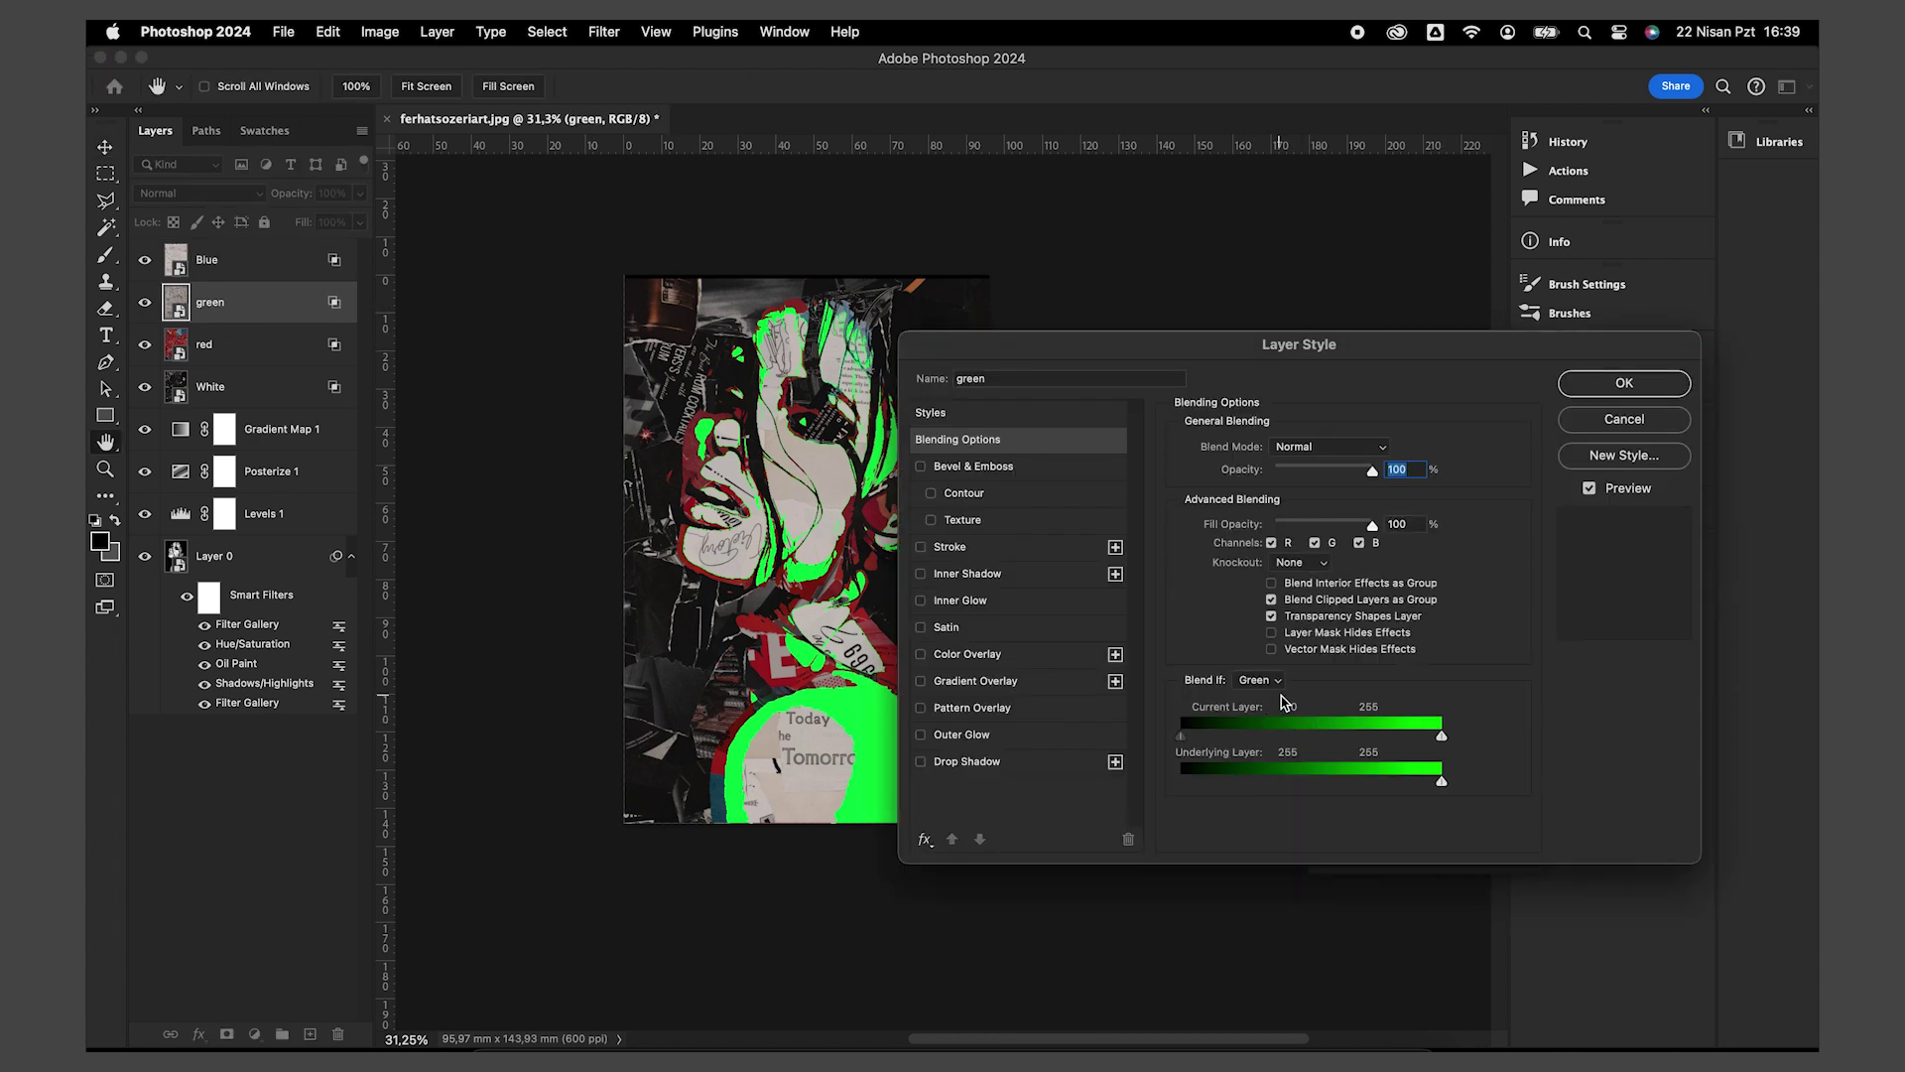
drag(1444, 784, 1174, 784)
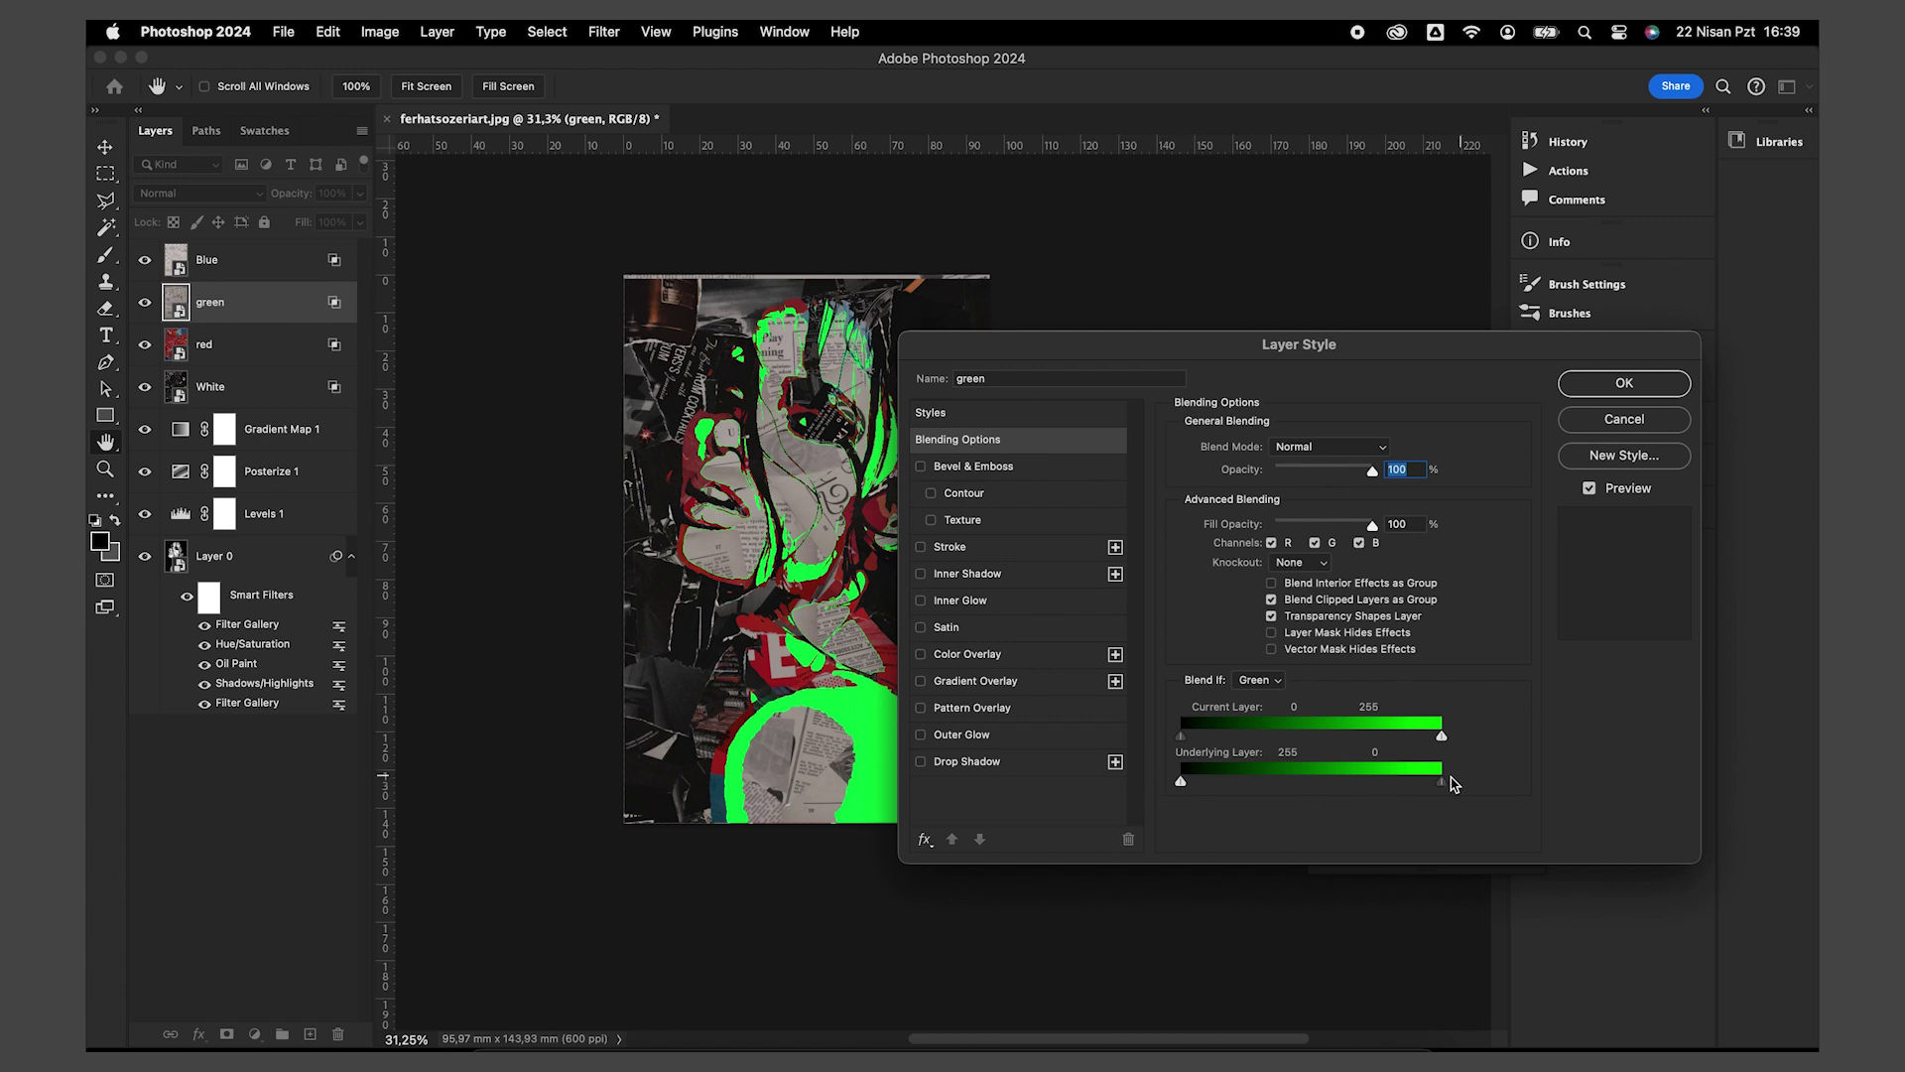
drag(1450, 784, 1255, 787)
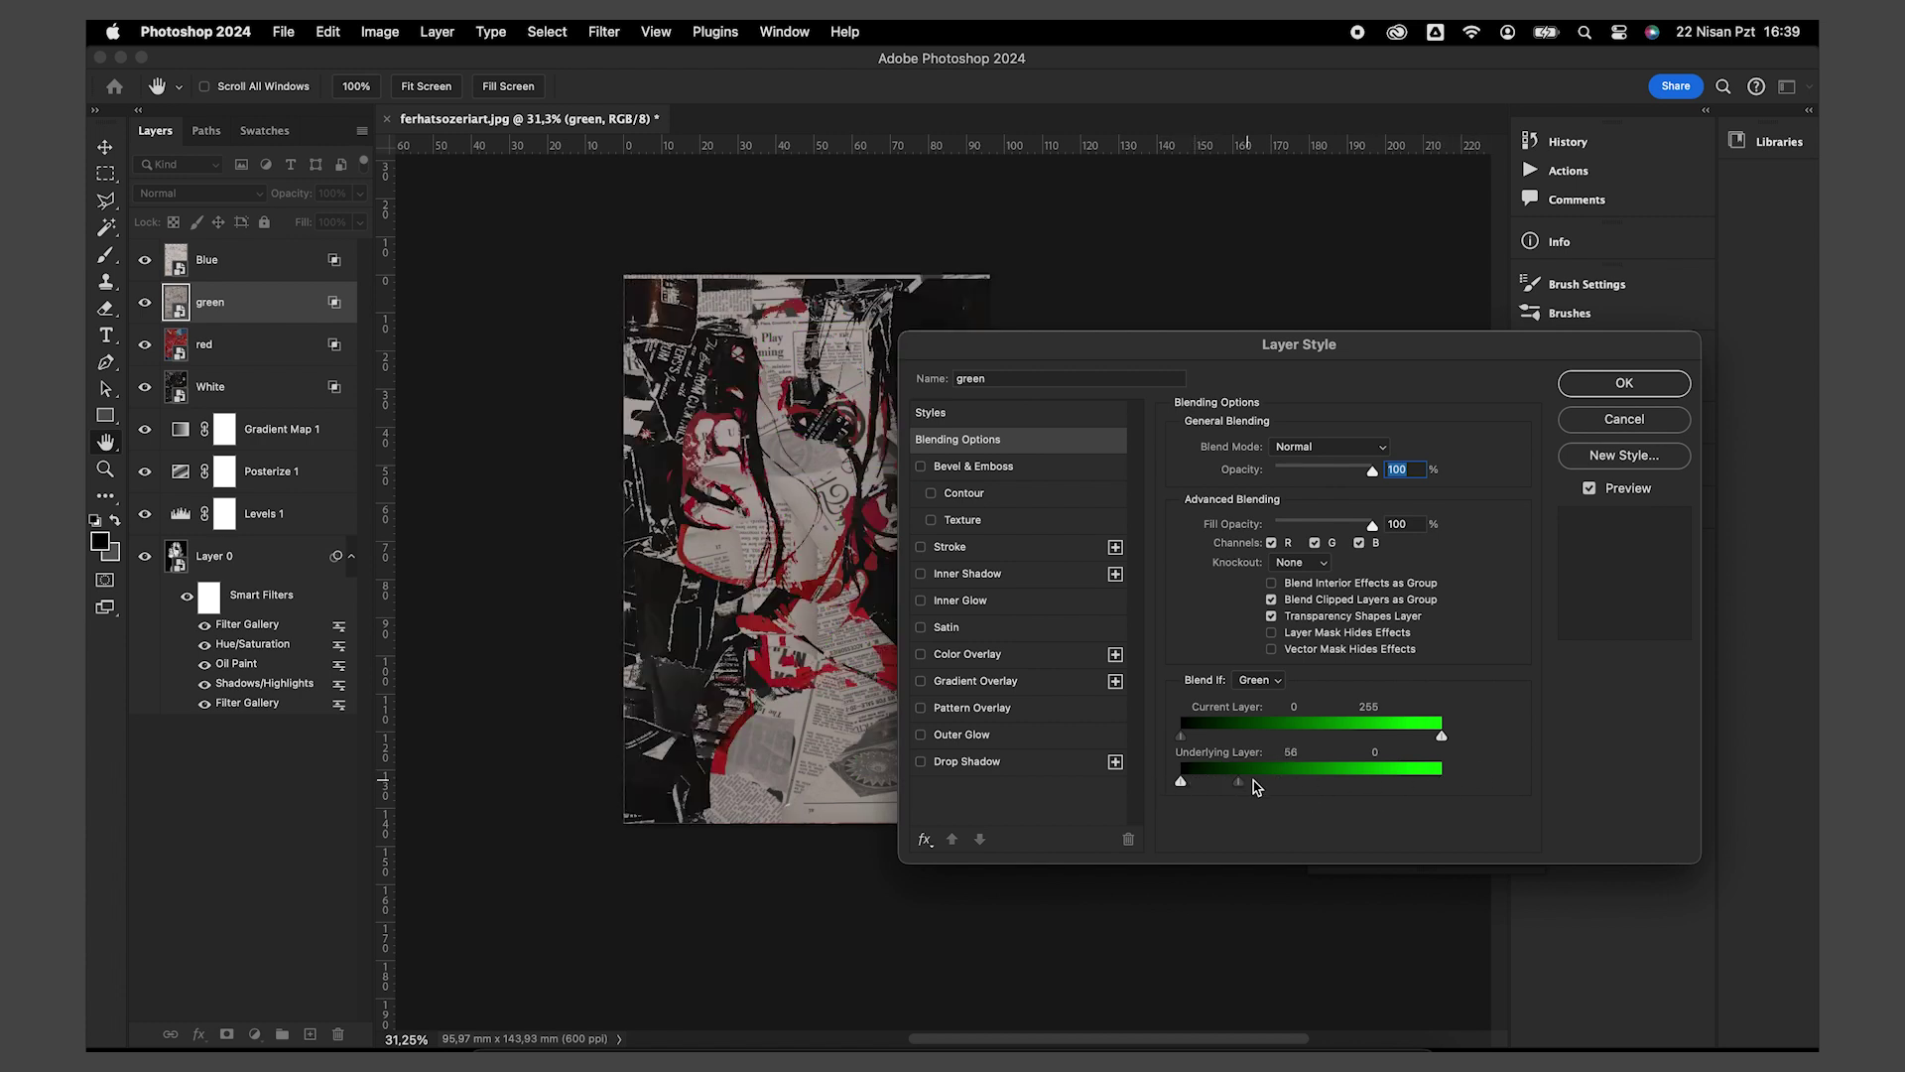
drag(1255, 787, 1459, 780)
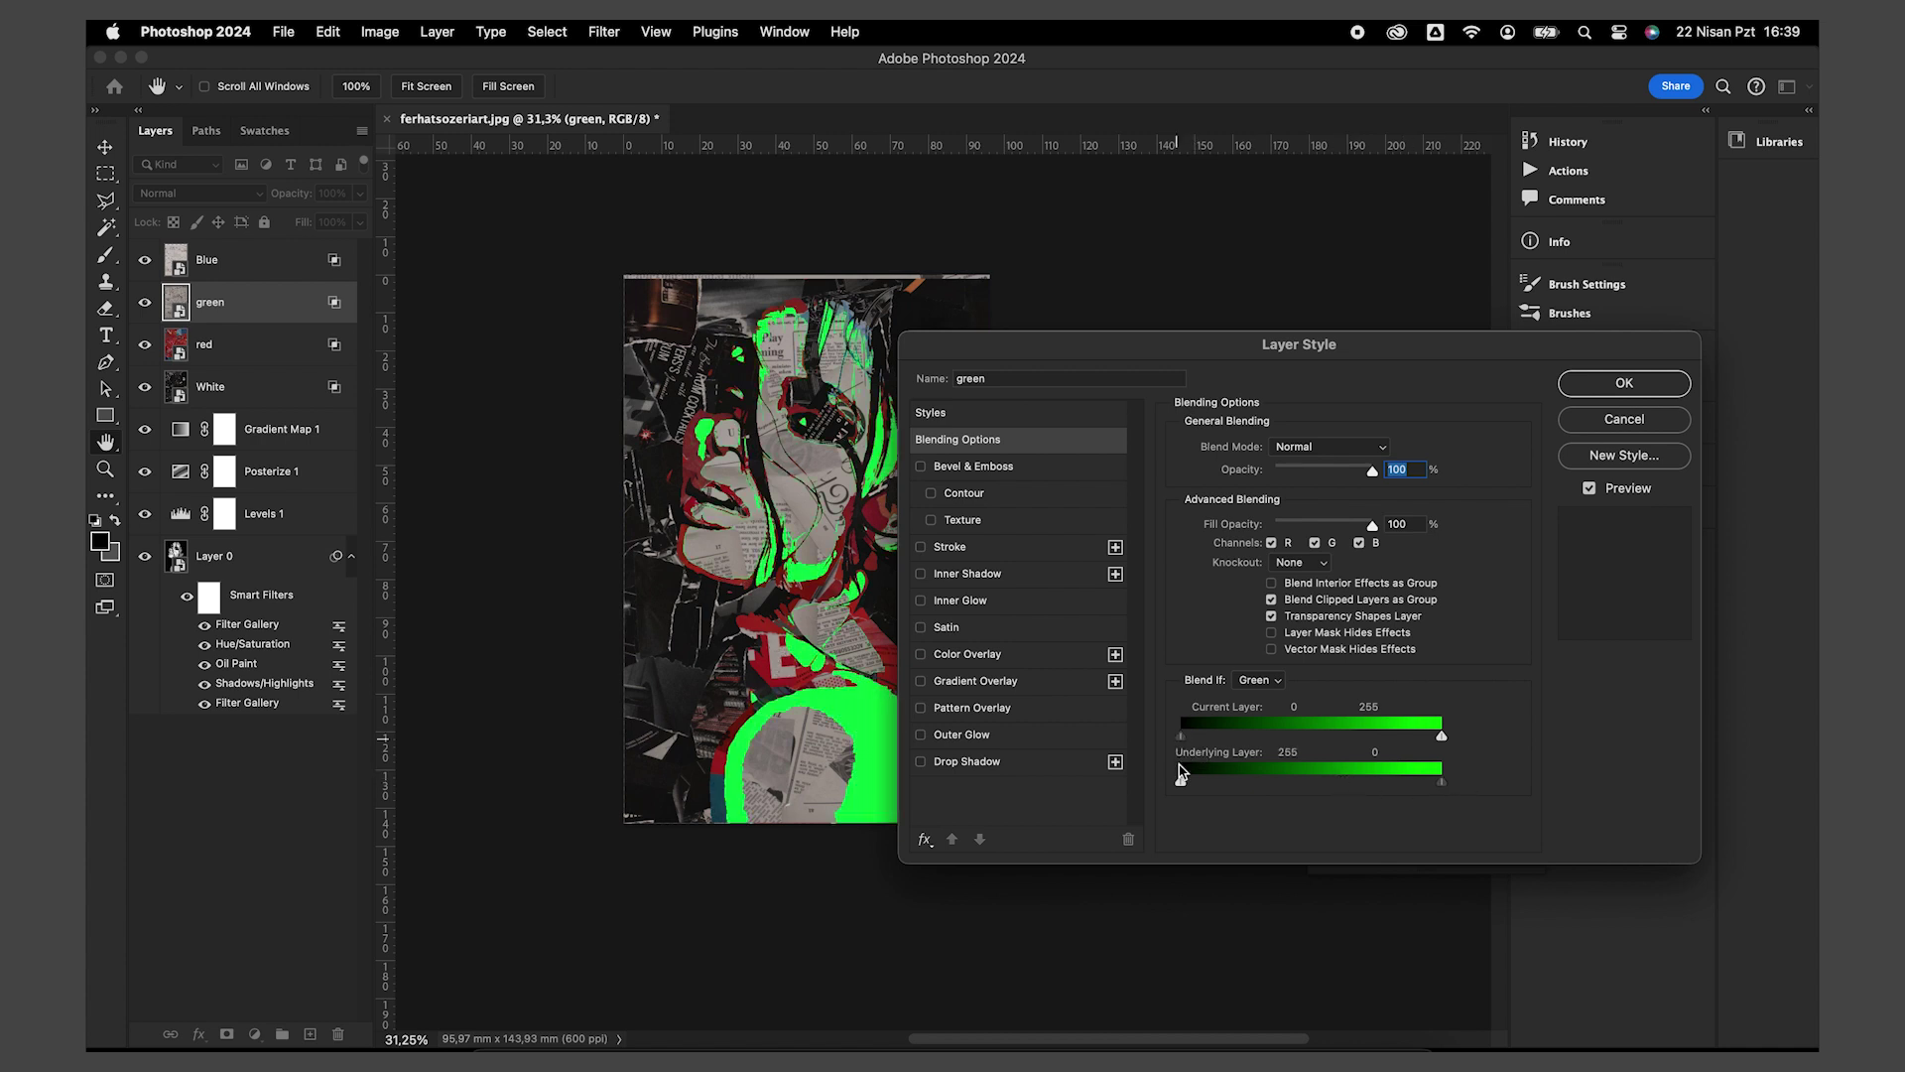
mouse_move(1286, 786)
mouse_down()
mouse_move(1443, 780)
mouse_move(1190, 782)
mouse_up()
mouse_move(1441, 781)
mouse_down()
mouse_move(1186, 781)
mouse_move(1266, 781)
mouse_up()
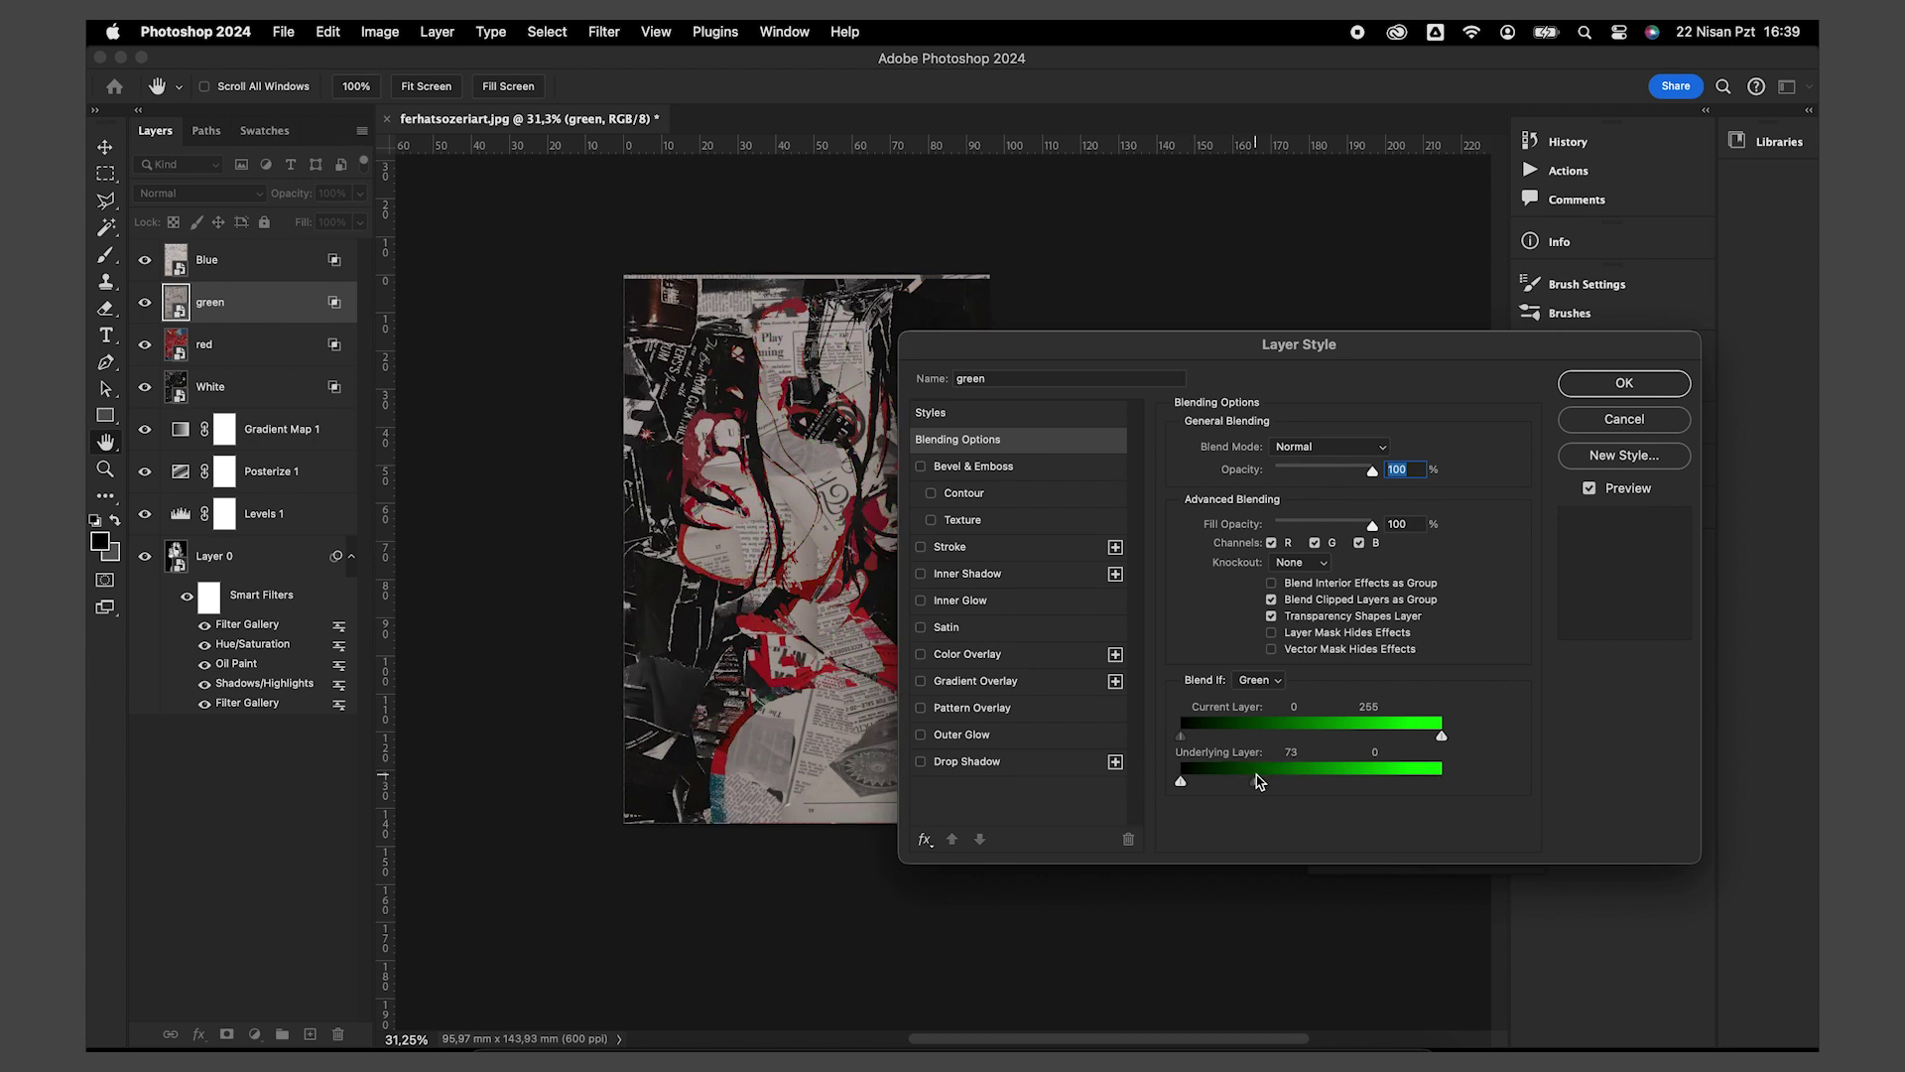
Step: Apply the green layer's blending and zoom in on the portrait's face
click(1628, 382)
key(v)
scroll(698, 397, up, 2)
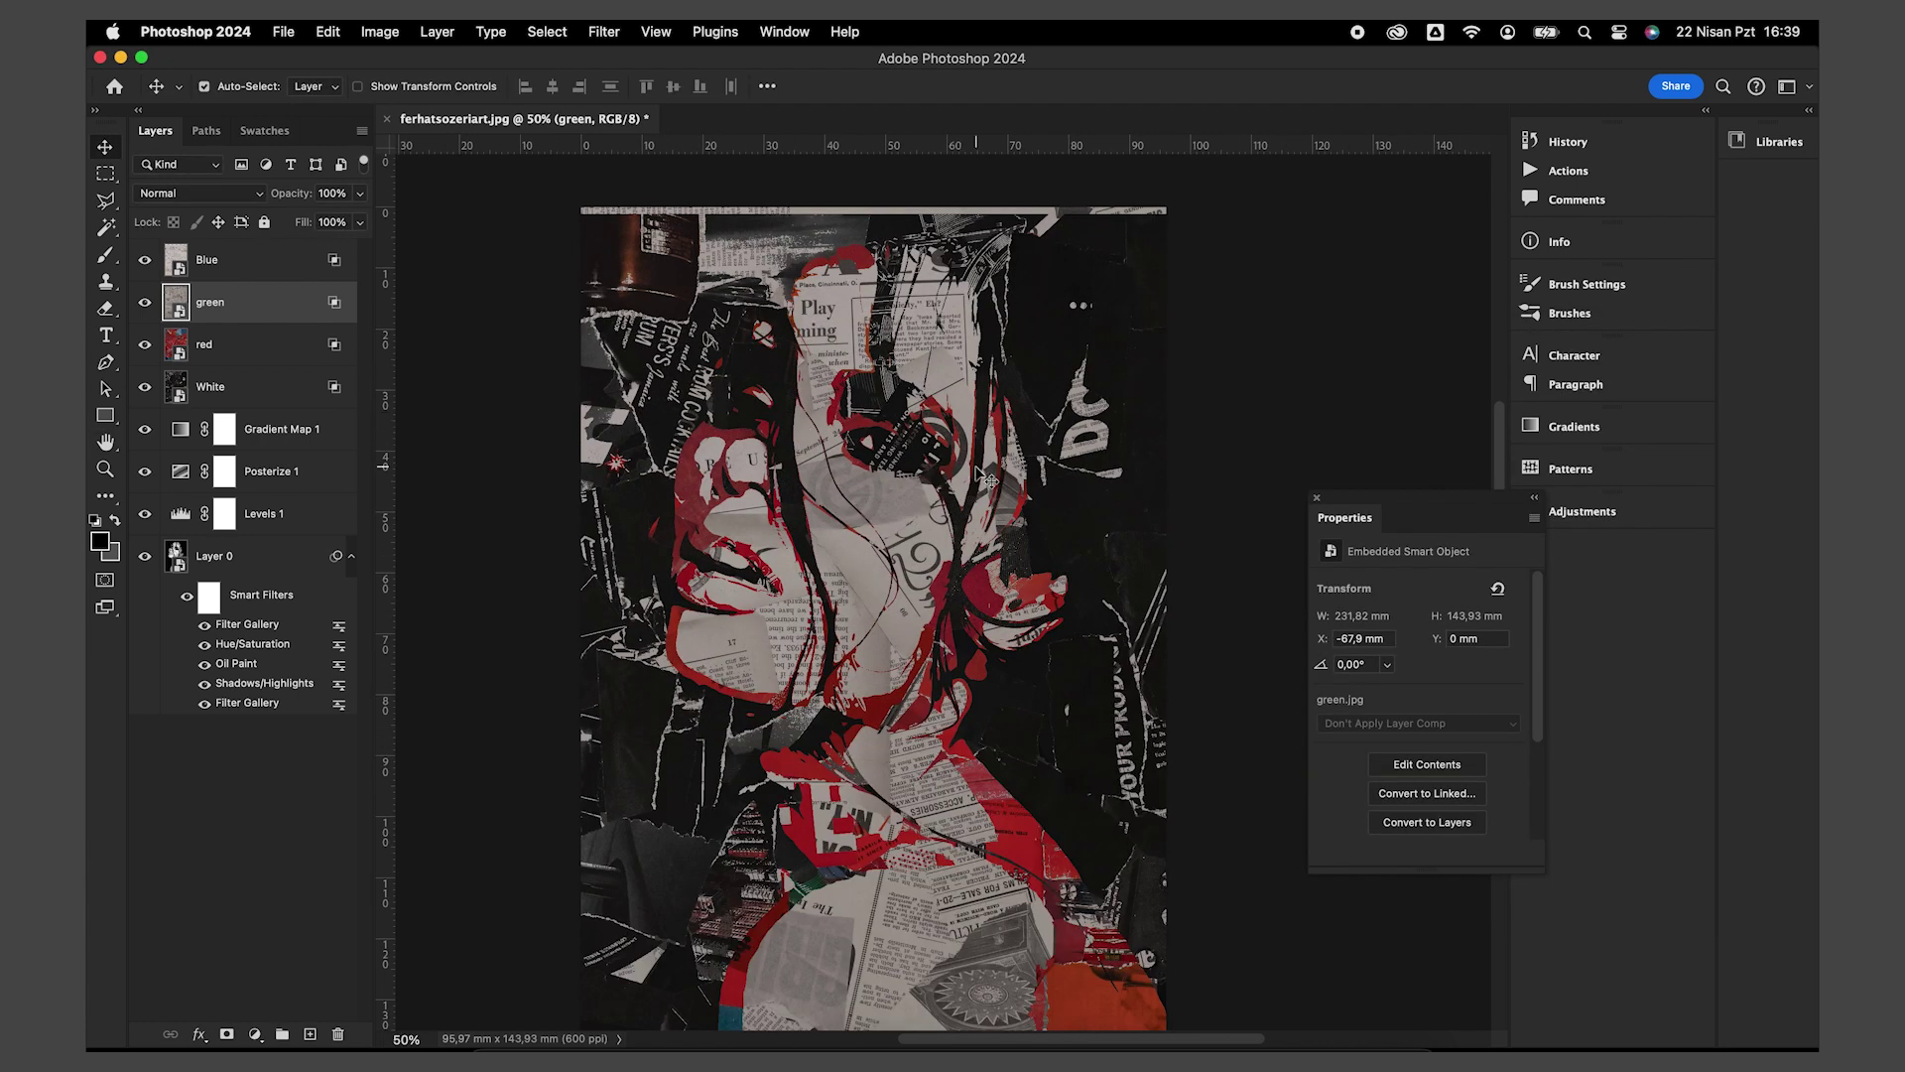
scroll(975, 470, up, 1)
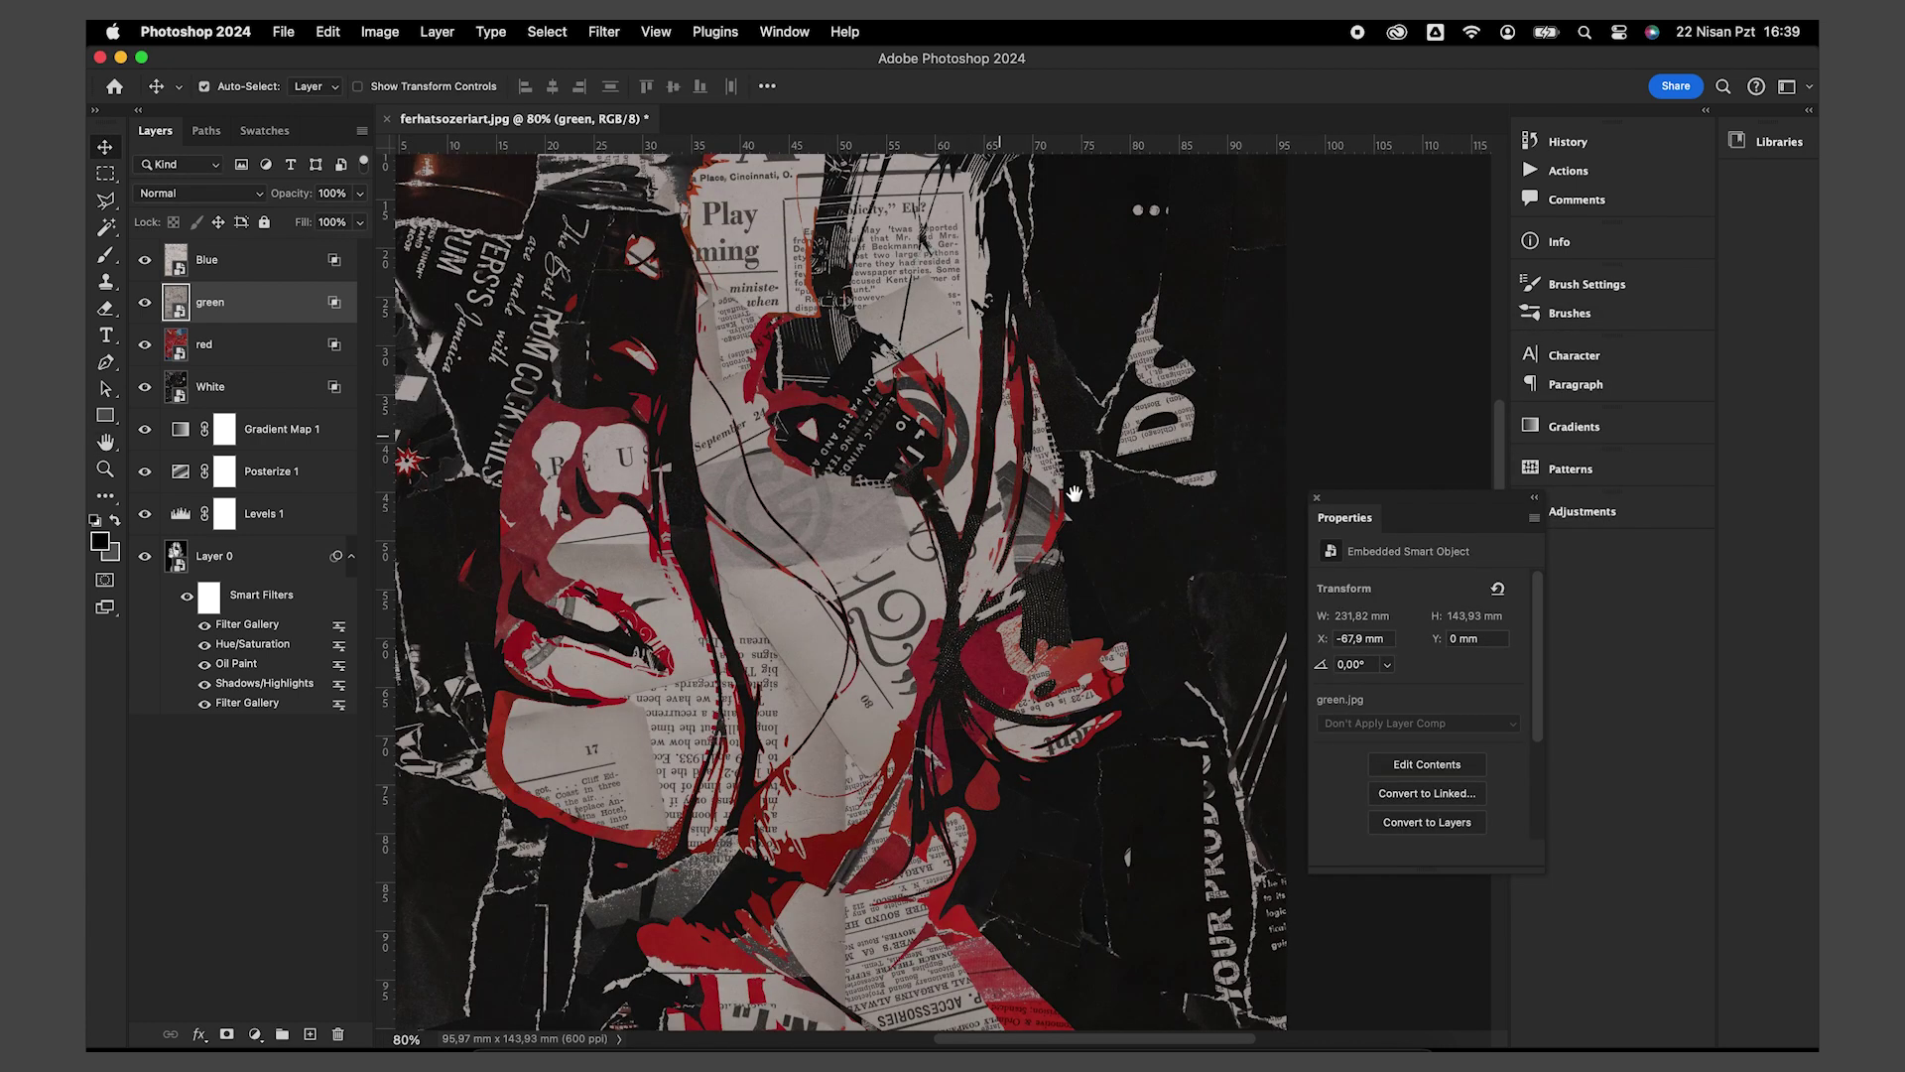
scroll(967, 536, up, 1)
drag(963, 600, 946, 621)
Step: Zoom back out and pan to centre the finished collage artwork
scroll(946, 621, down, 5)
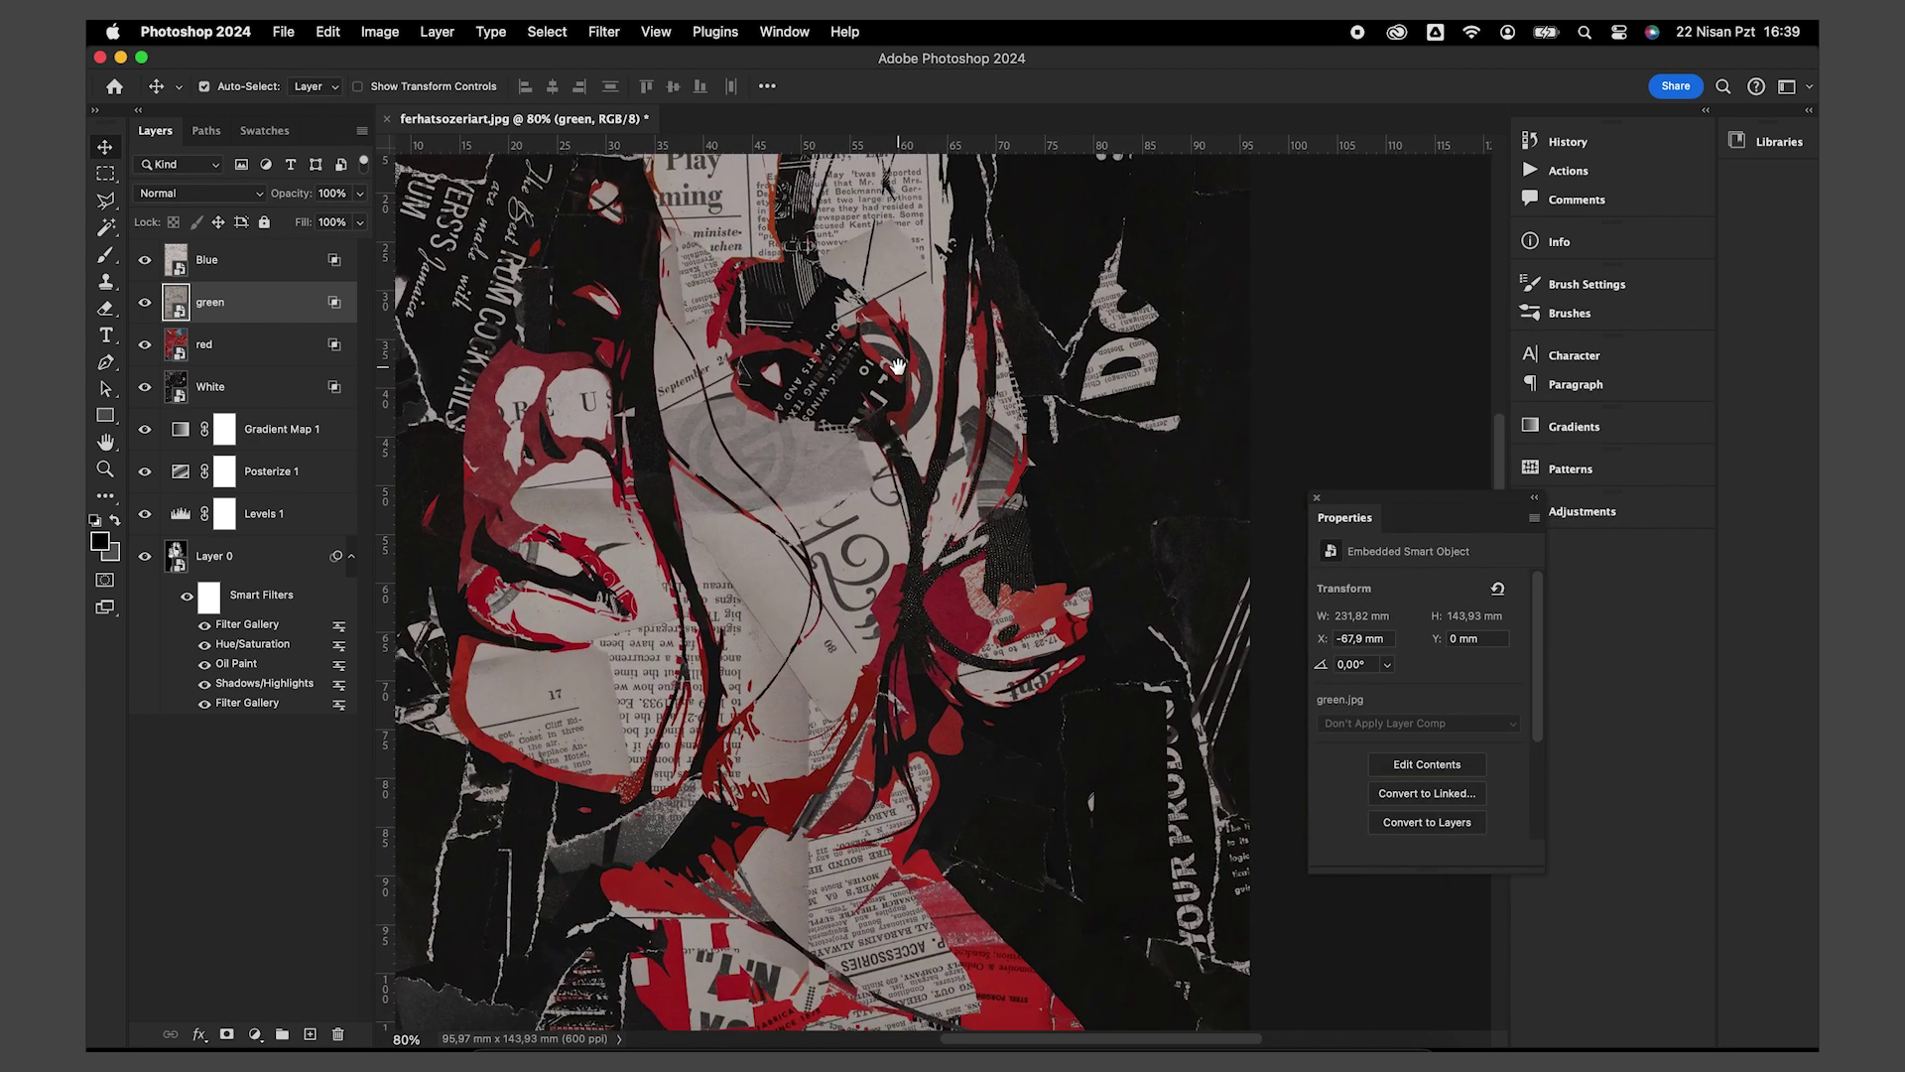
scroll(1005, 380, down, 2)
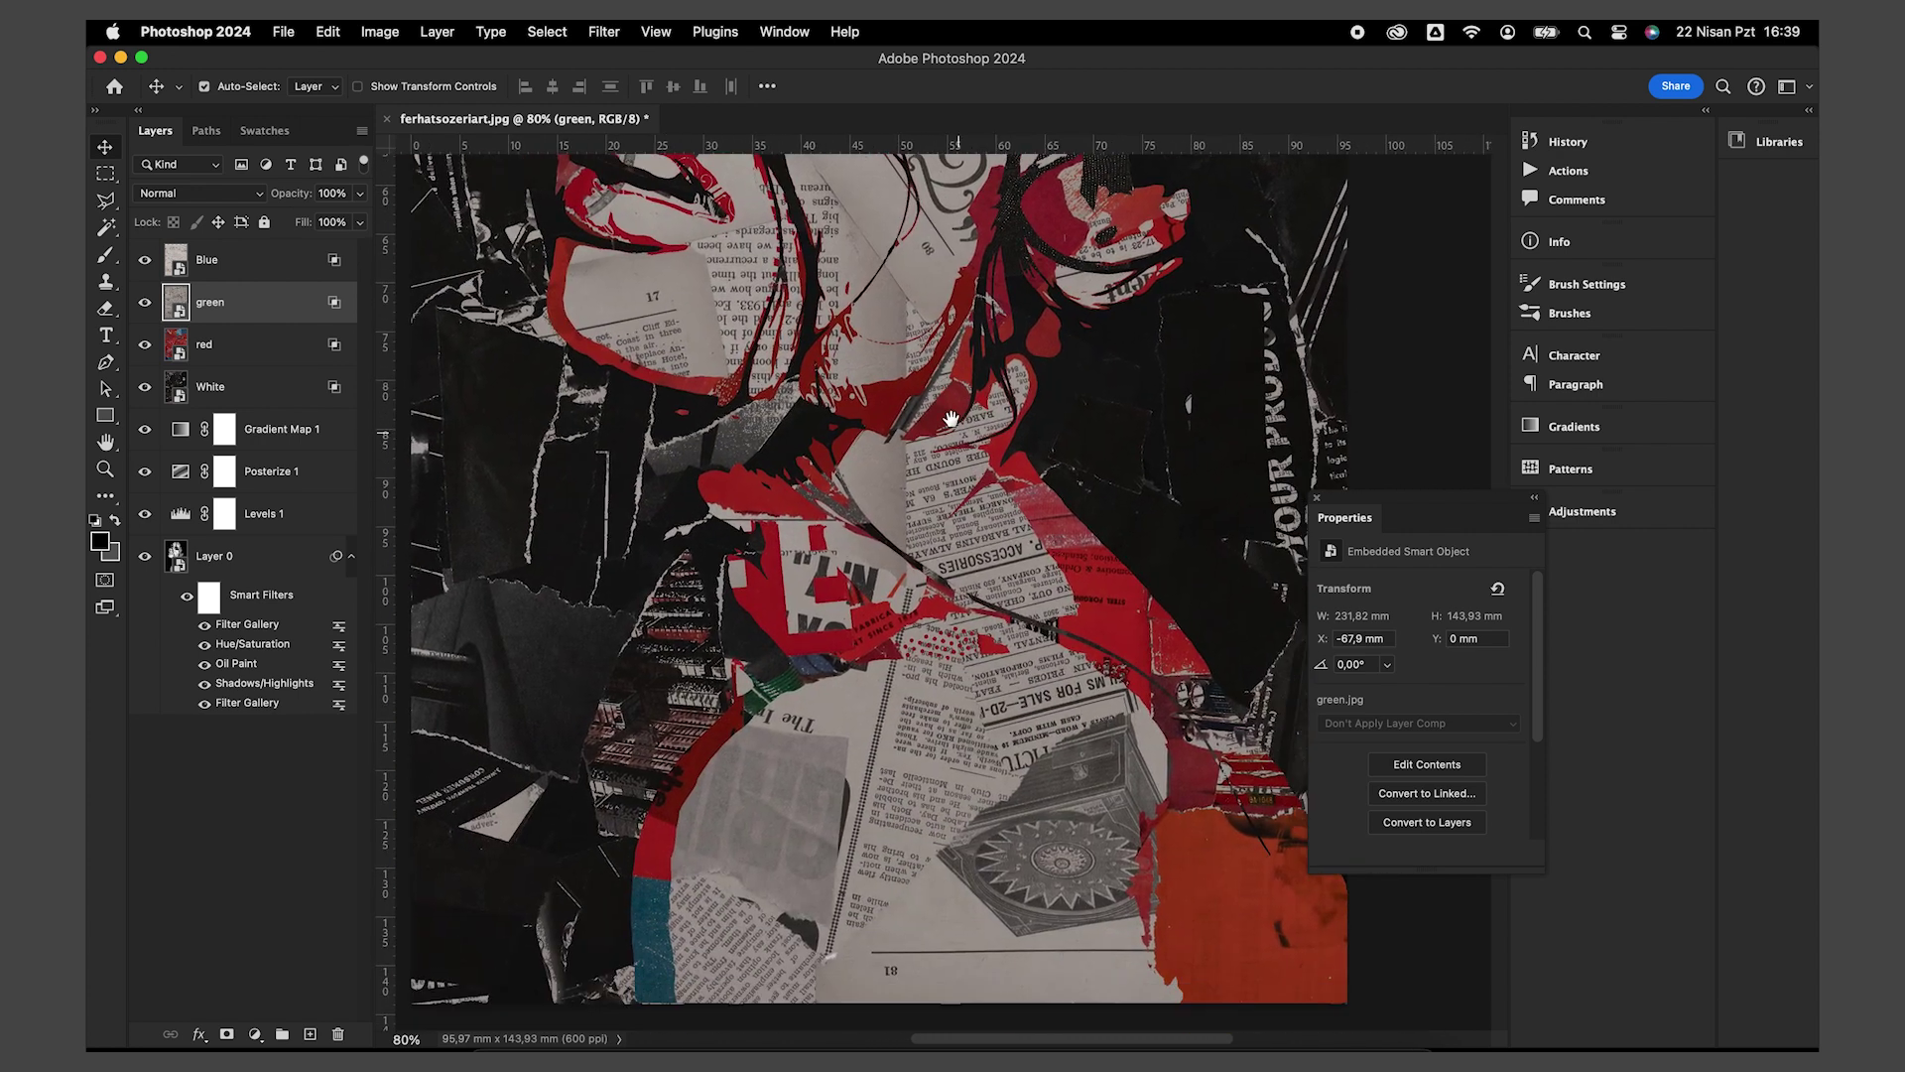
scroll(982, 497, down, 2)
scroll(977, 620, down, 1)
scroll(977, 620, up, 5)
scroll(978, 619, down, 2)
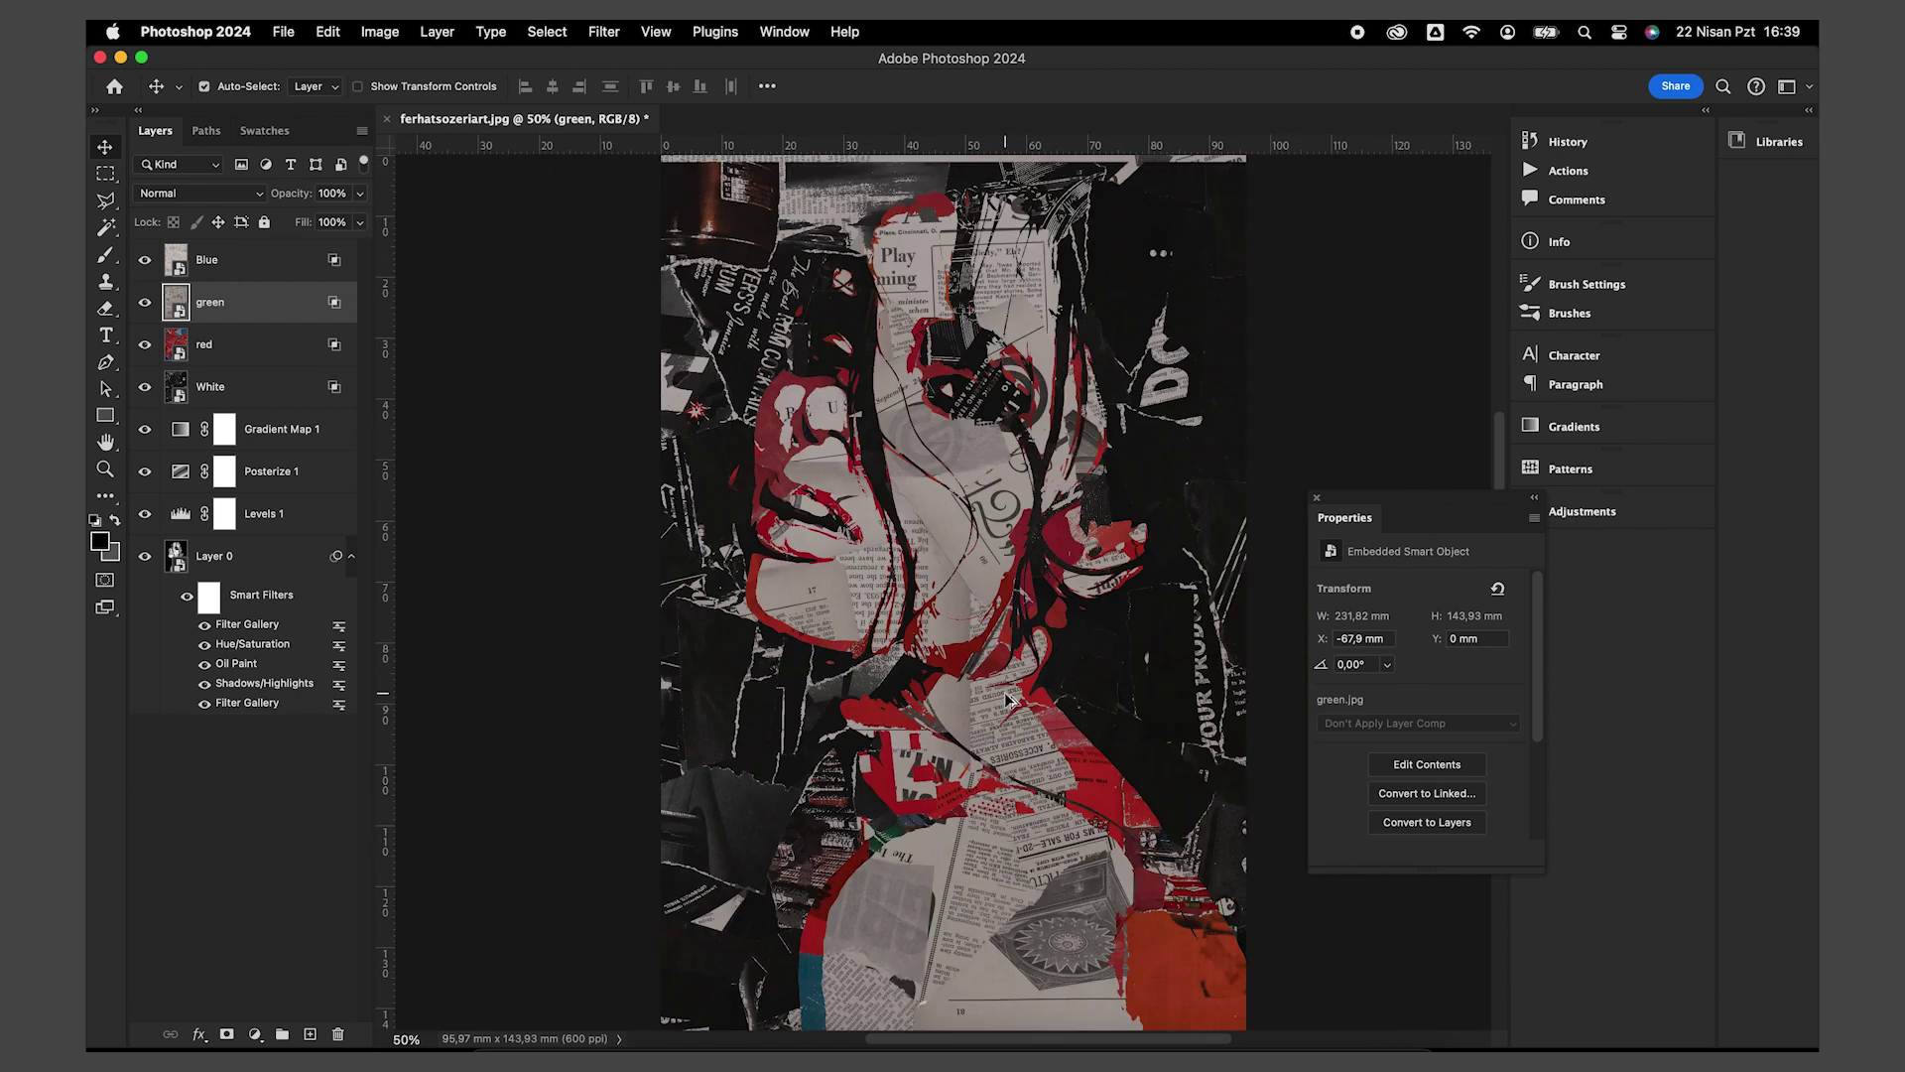
mouse_move(977, 619)
mouse_down()
mouse_move(850, 678)
mouse_move(859, 565)
mouse_up()
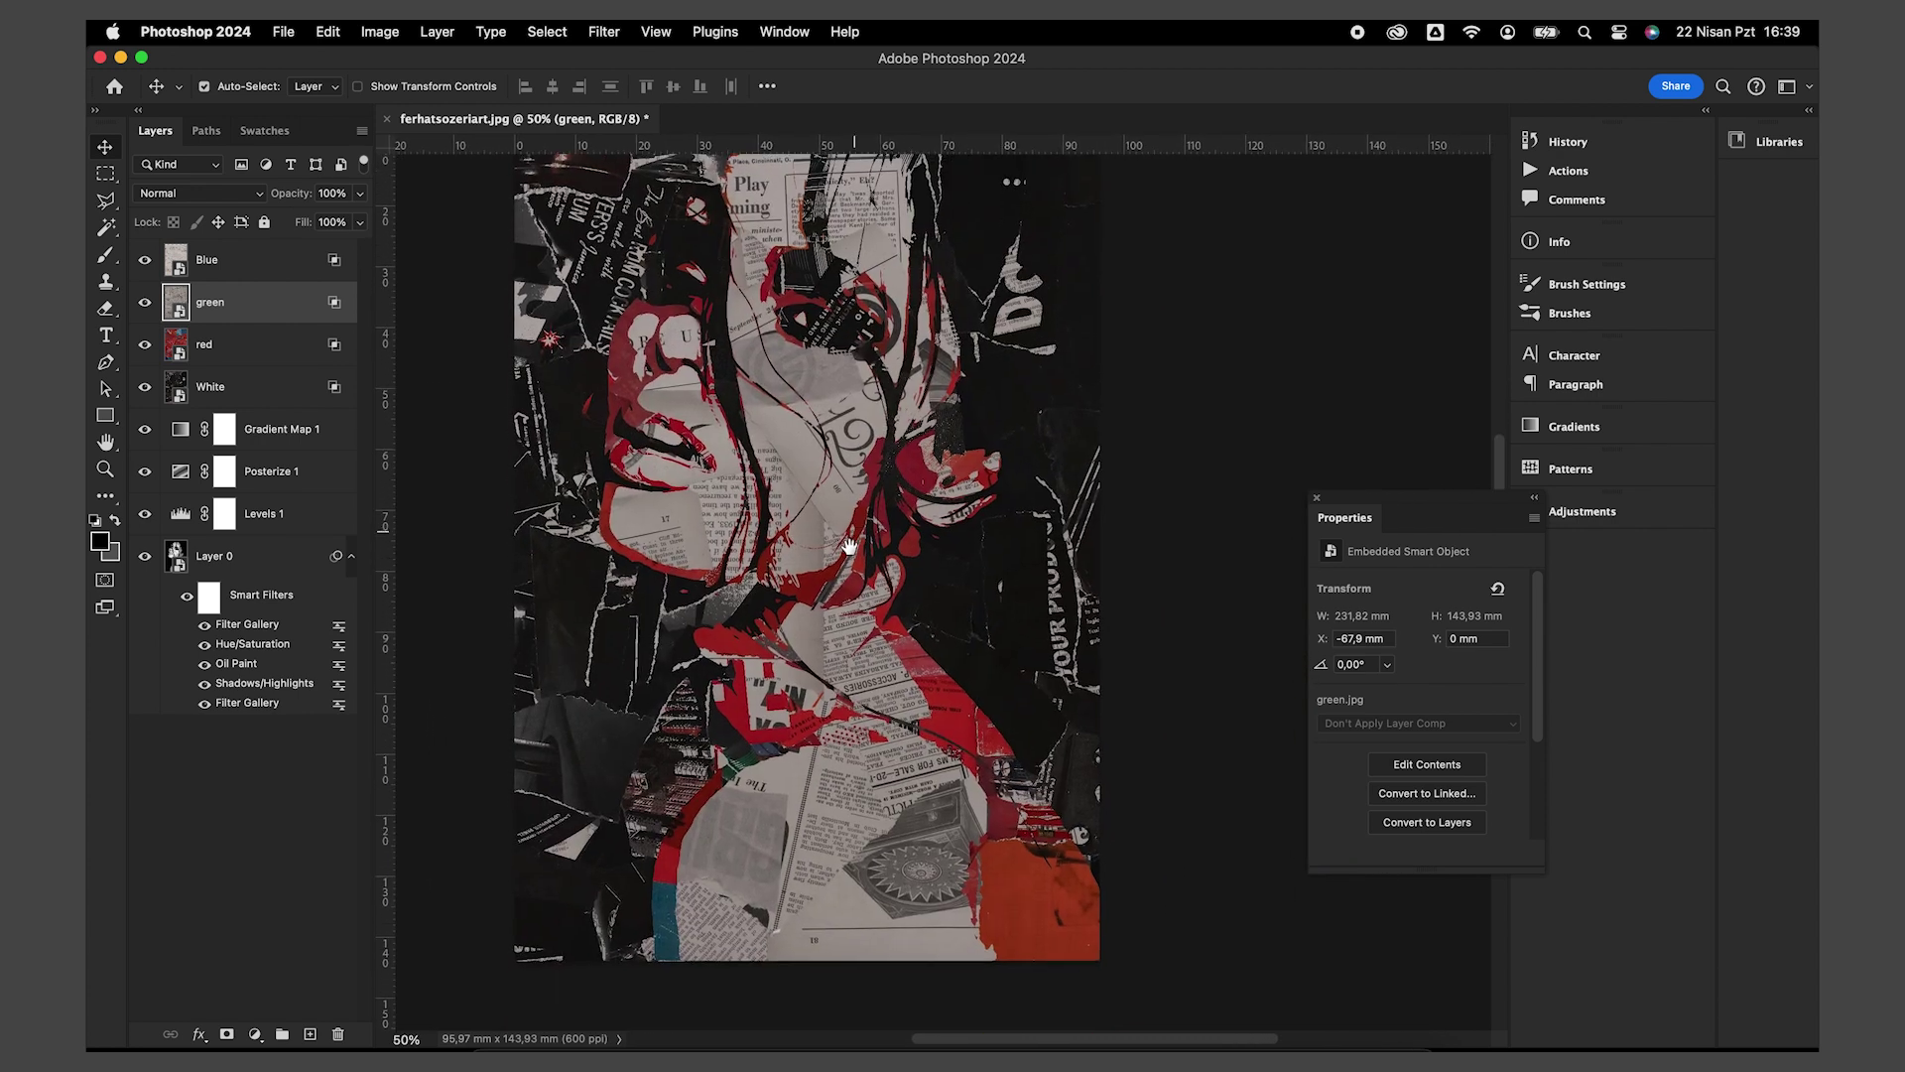